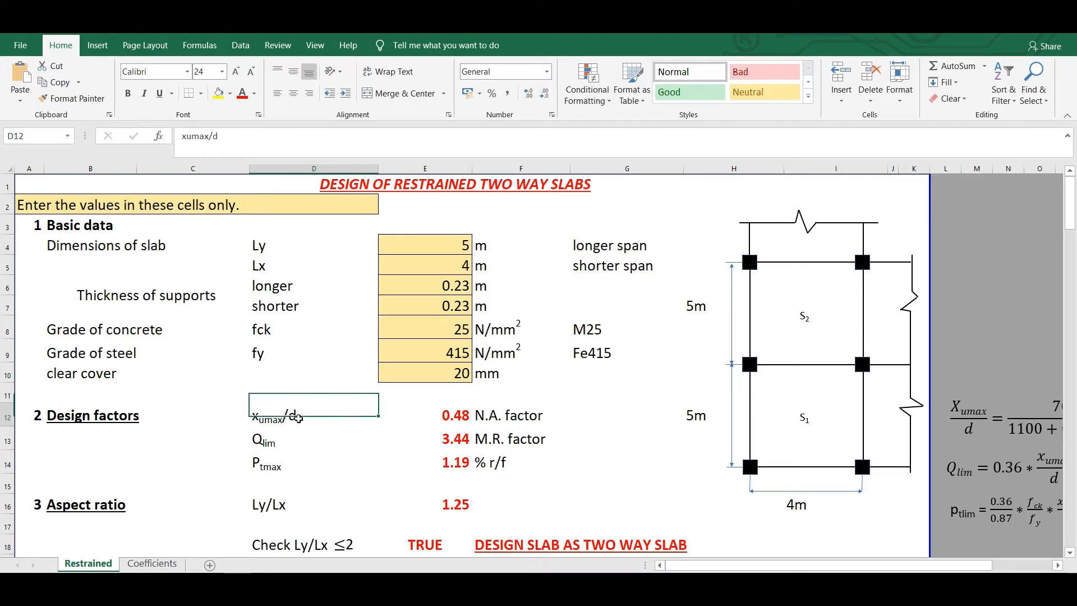
# Review the Qlim and Ptmax entries in the Design factors section.
pyautogui.click(284, 447)
pyautogui.click(290, 465)
pyautogui.moveTo(723, 565); pyautogui.dragTo(677, 568)
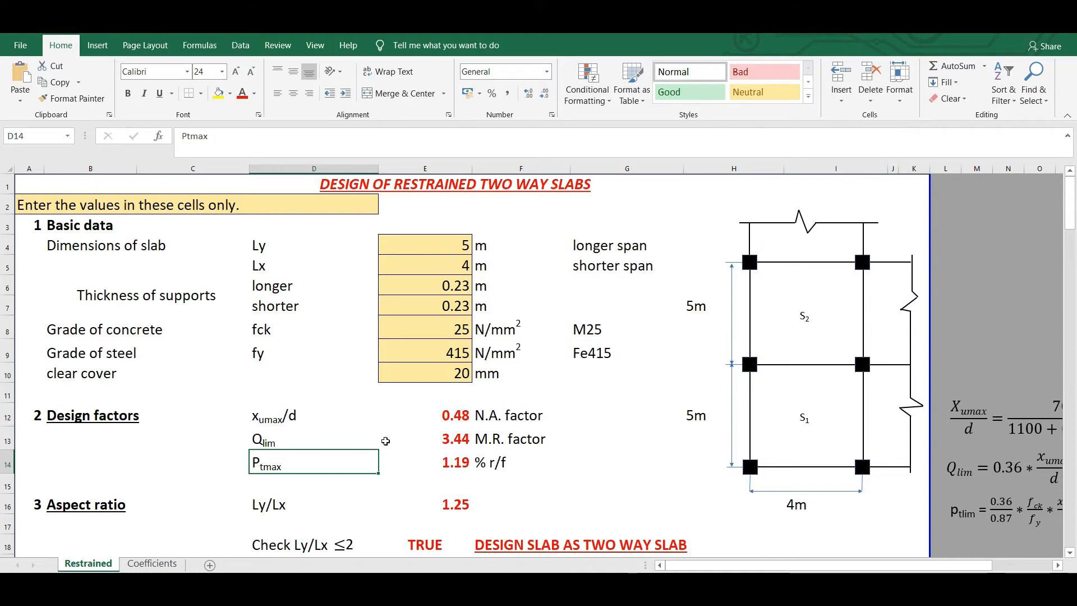
# Inspect the Ly/Lx formula in the Aspect ratio section and the cells it references, leaving the formula as is.
pyautogui.scroll(-1, 336, 448)
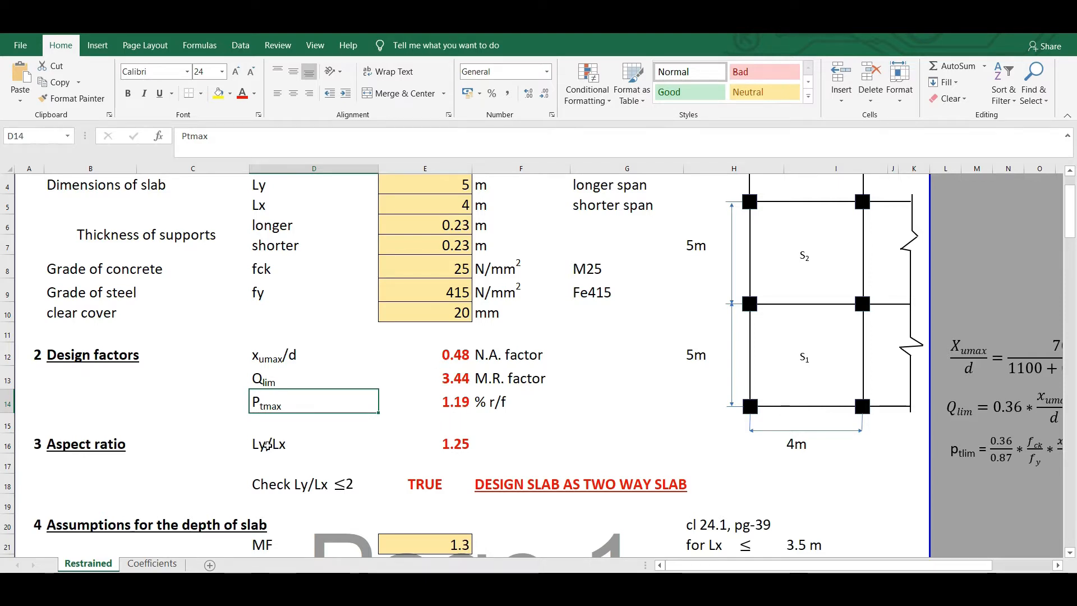
pyautogui.click(450, 442)
pyautogui.click(191, 136)
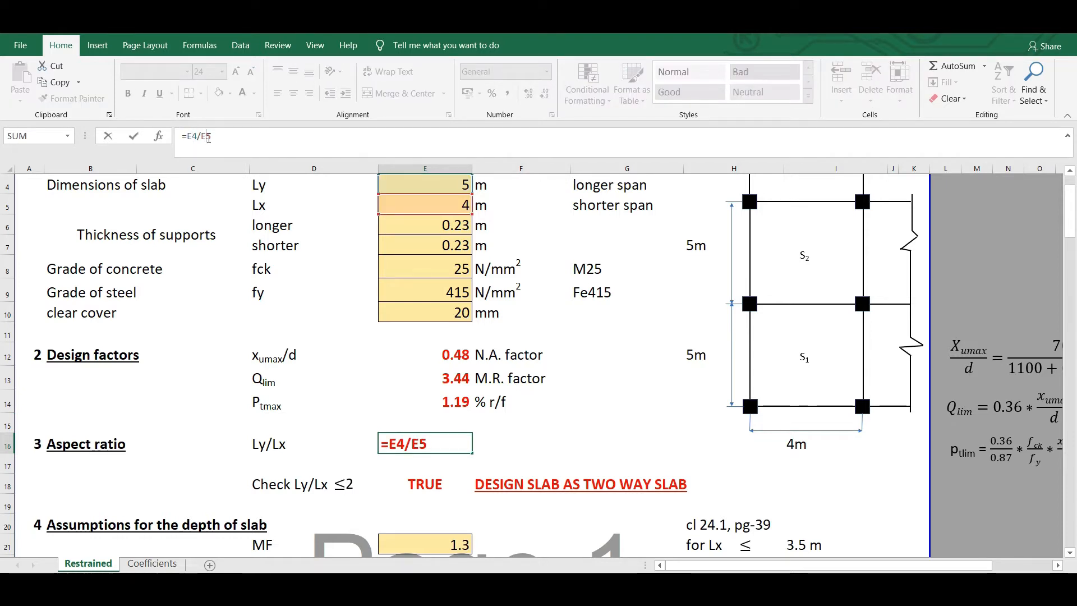
pyautogui.press('Return')
pyautogui.click(454, 447)
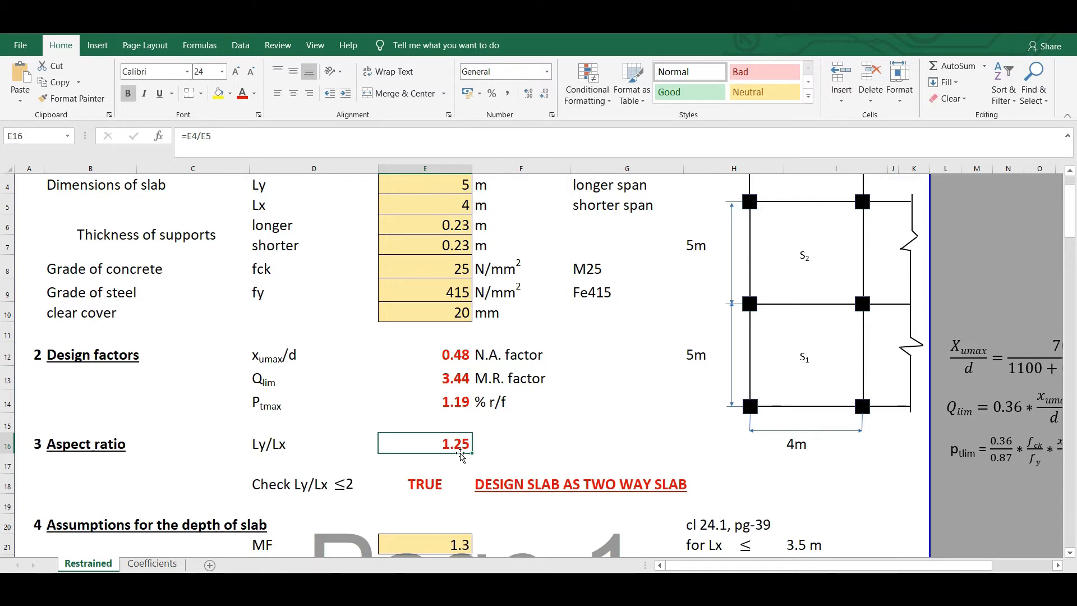
pyautogui.click(487, 445)
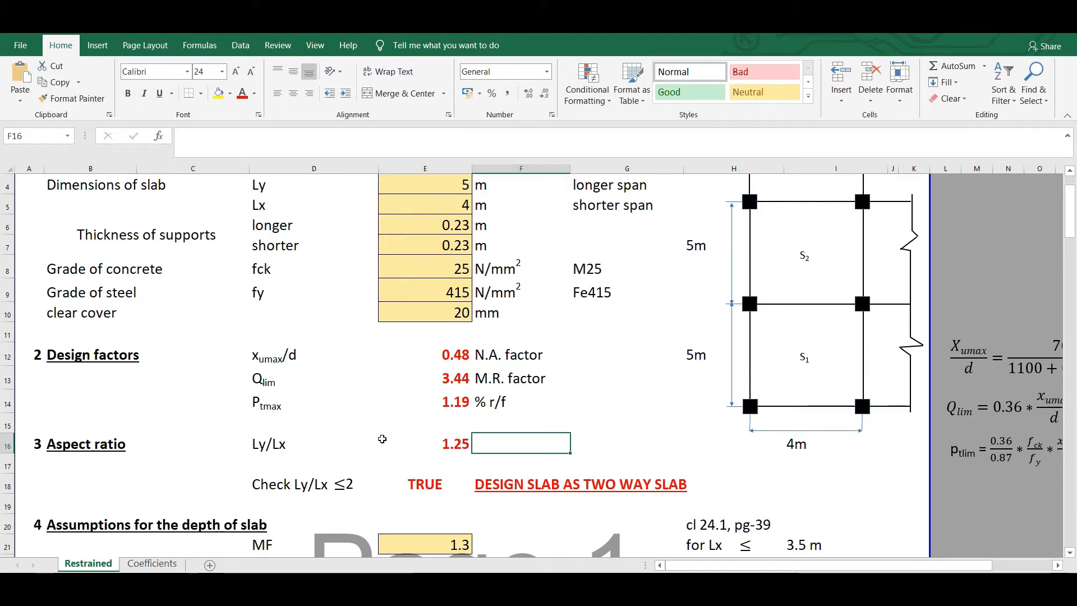
# Compare the shorter span Lx in the basic data with the clause 24.1 span limit beside the slab depth assumptions.
pyautogui.scroll(-2, 423, 436)
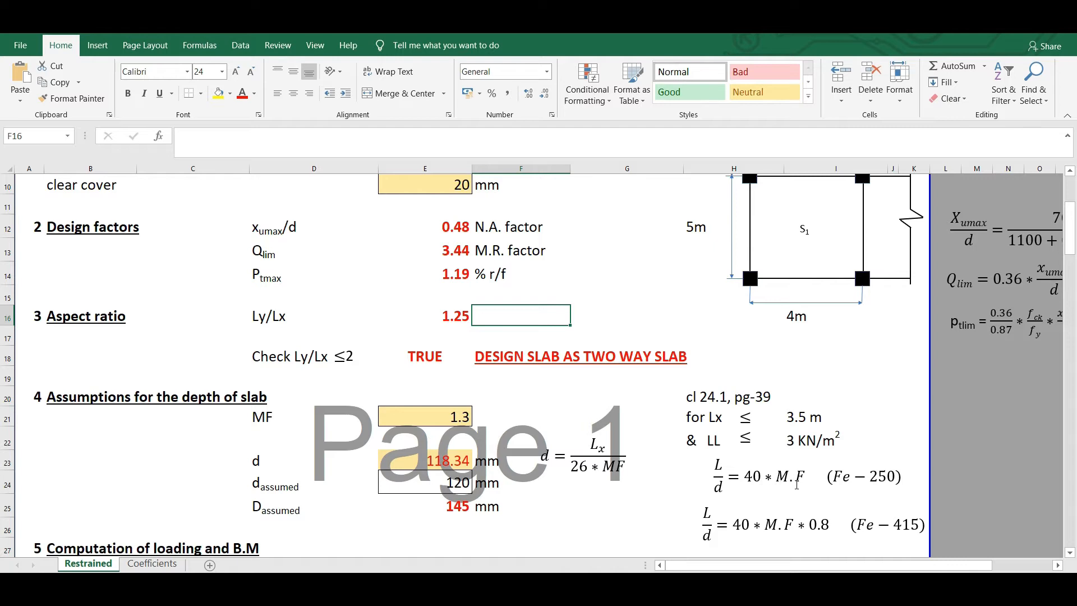
pyautogui.scroll(-1, 760, 496)
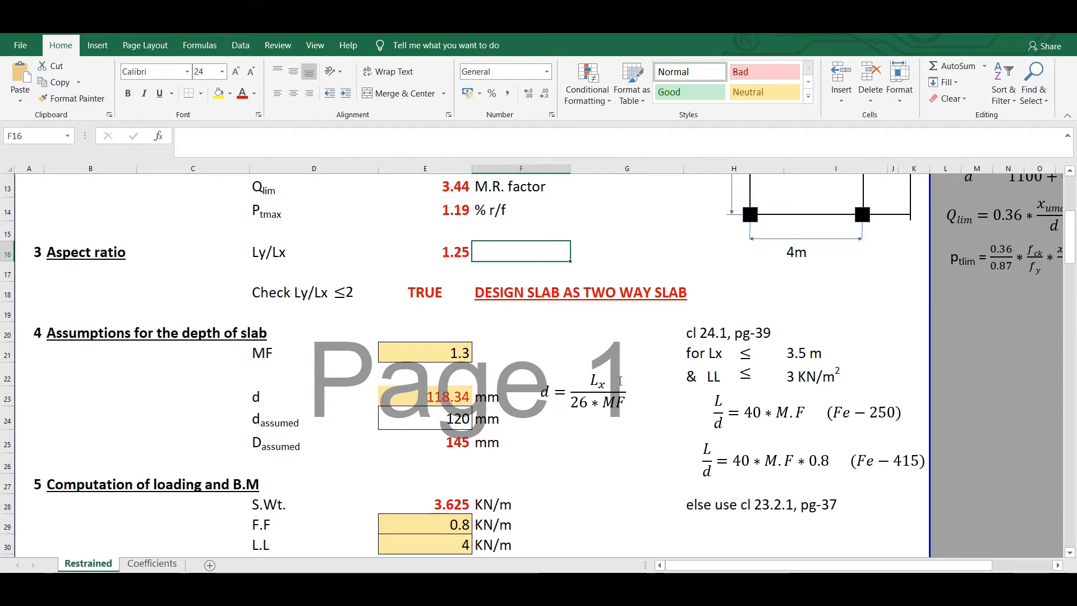
pyautogui.scroll(3, 640, 408)
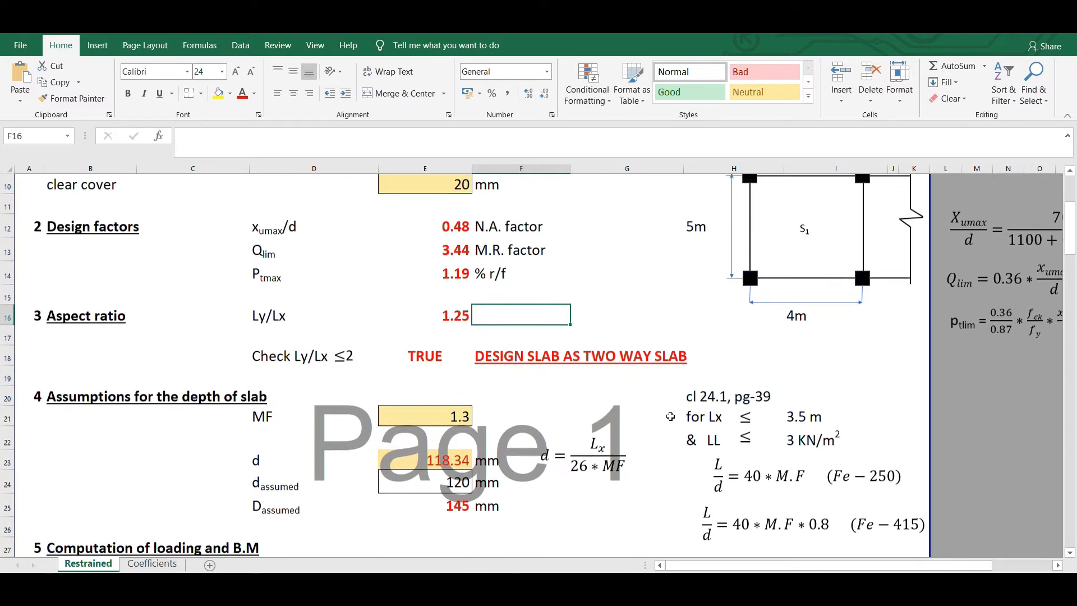
pyautogui.scroll(1, 377, 344)
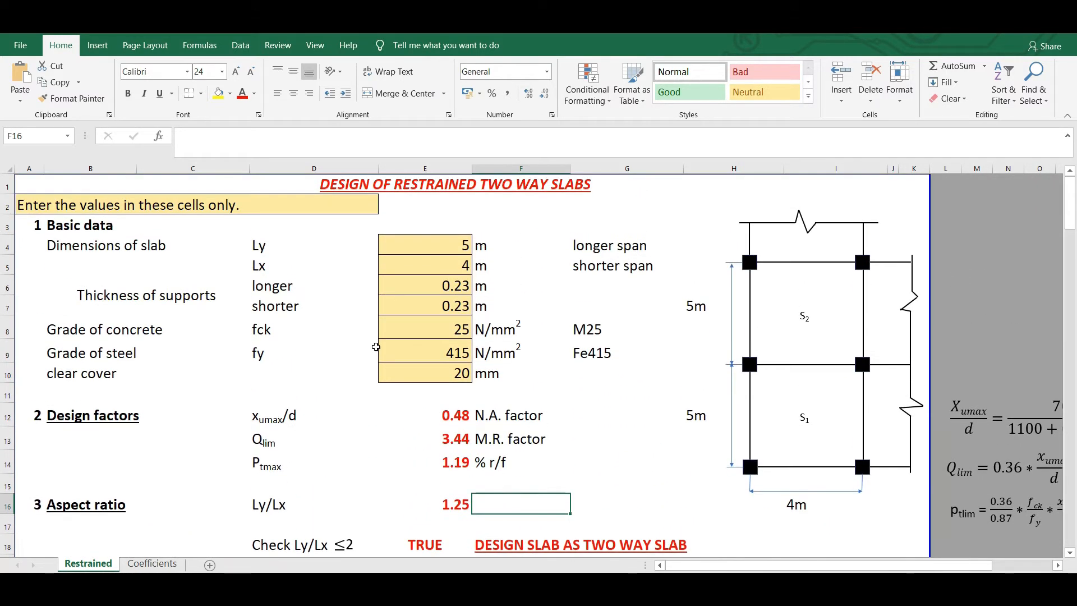
pyautogui.click(416, 267)
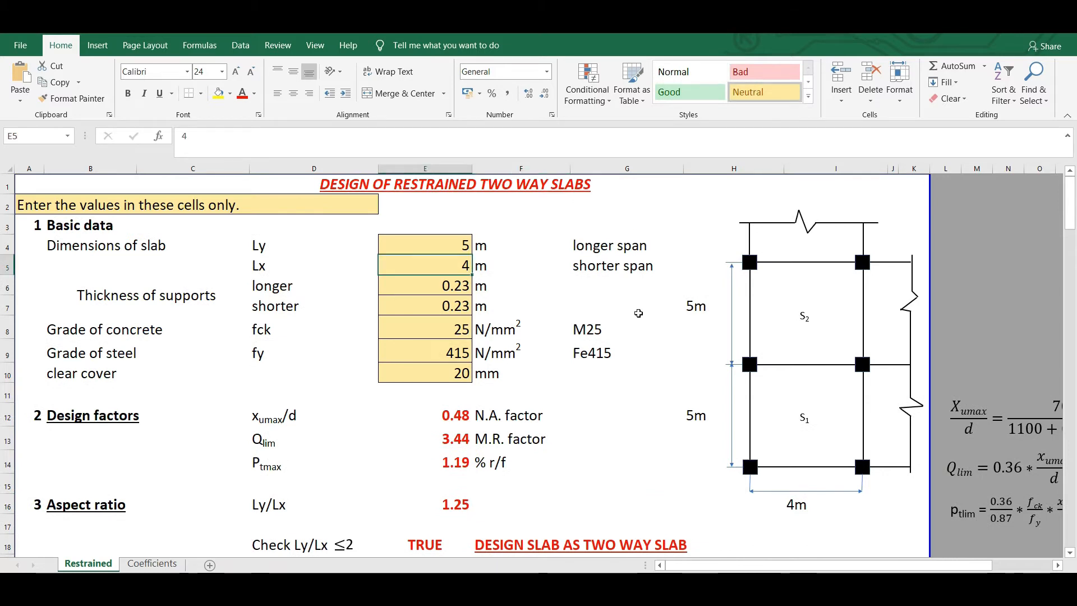
pyautogui.scroll(-1, 628, 320)
pyautogui.scroll(-3, 628, 320)
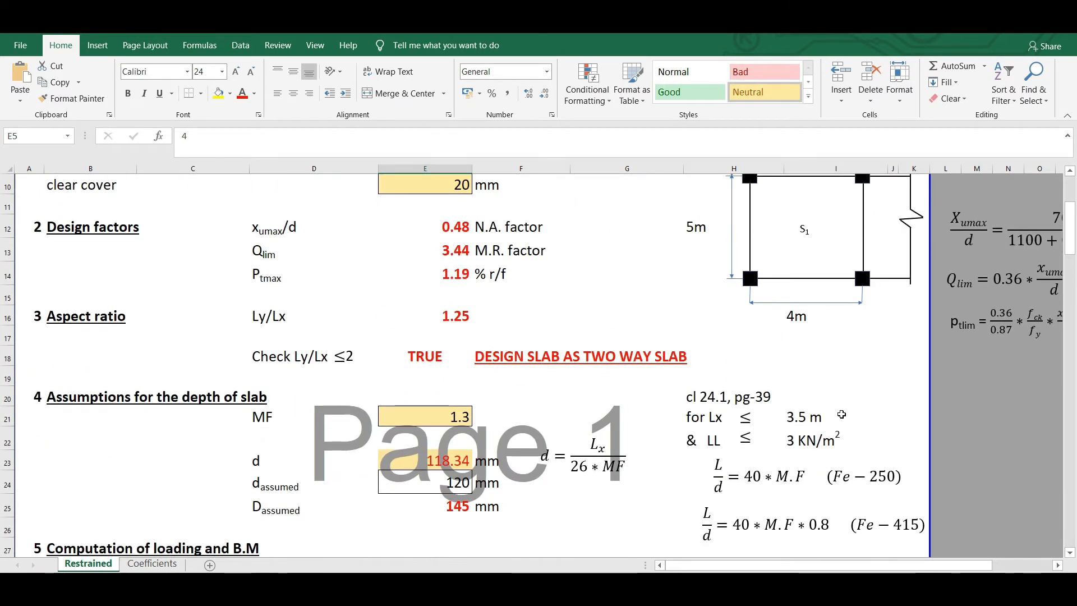
pyautogui.scroll(3, 533, 339)
pyautogui.scroll(-3, 656, 367)
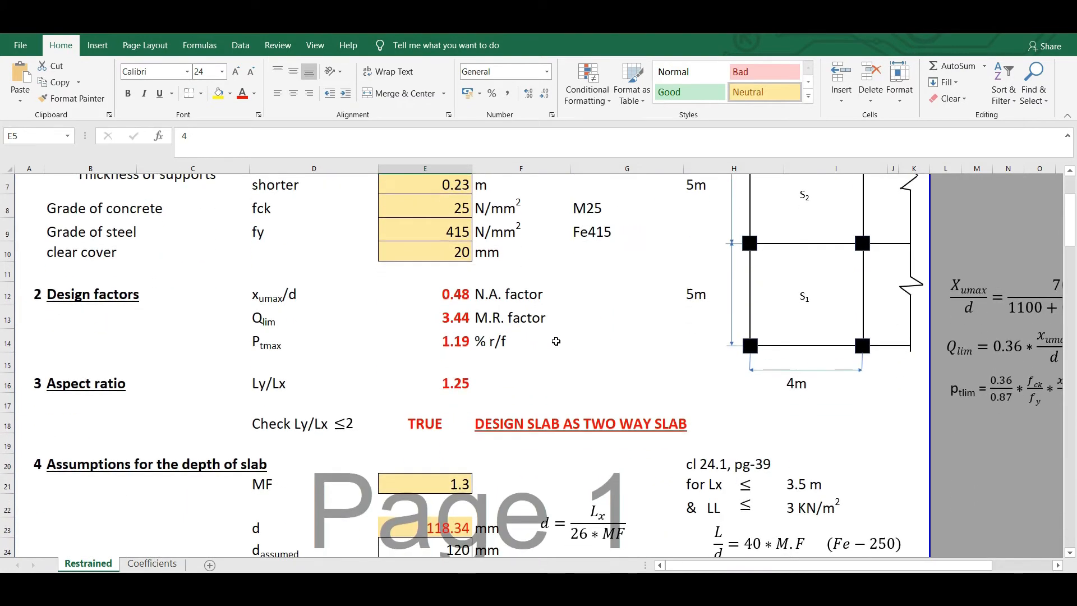
pyautogui.scroll(-1, 650, 387)
pyautogui.scroll(-1, 574, 415)
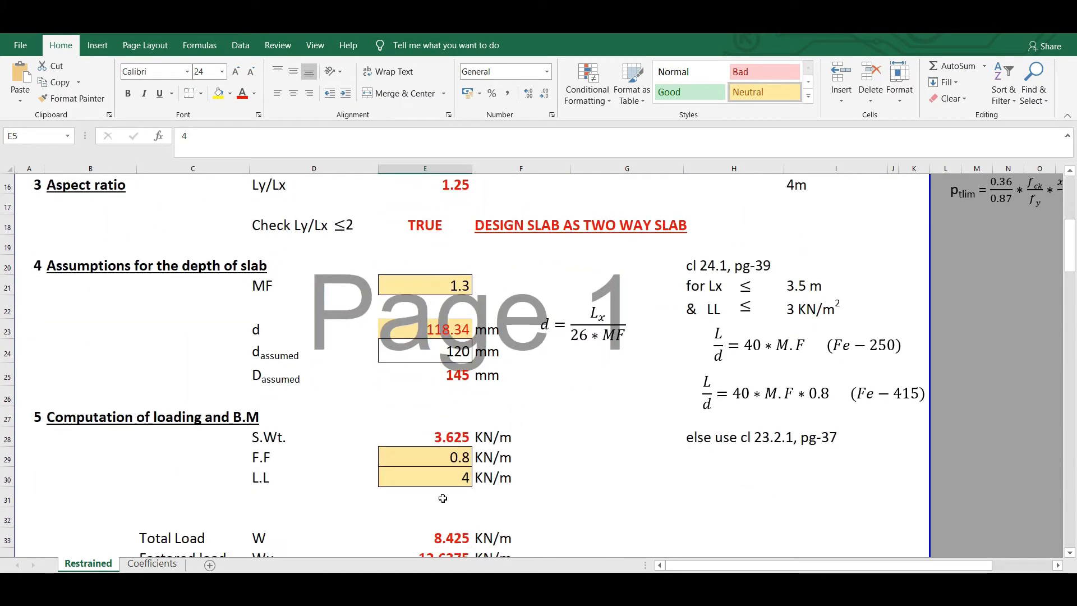
# Check the live load (L.L) entry against the clause 24.1 limit and the note referring to clause 23.2.1, pg-37.
pyautogui.click(442, 481)
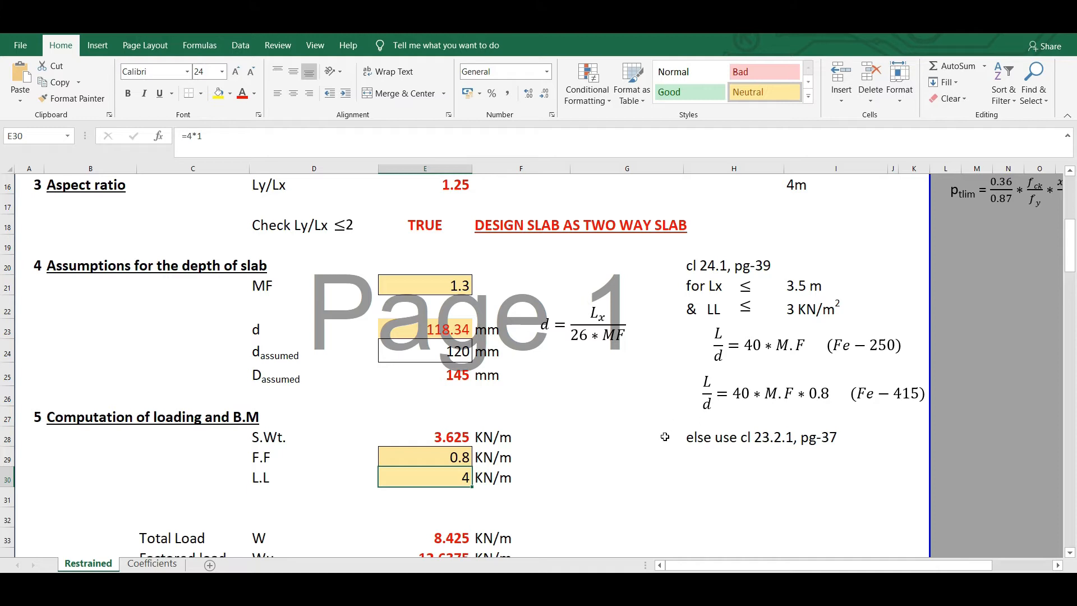
pyautogui.click(720, 446)
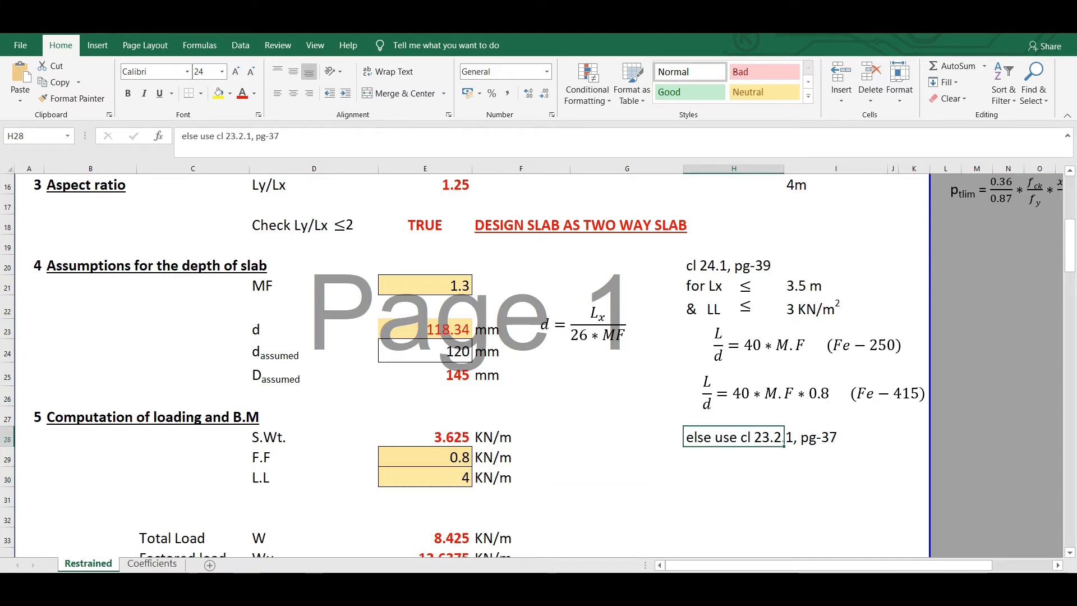
pyautogui.click(731, 476)
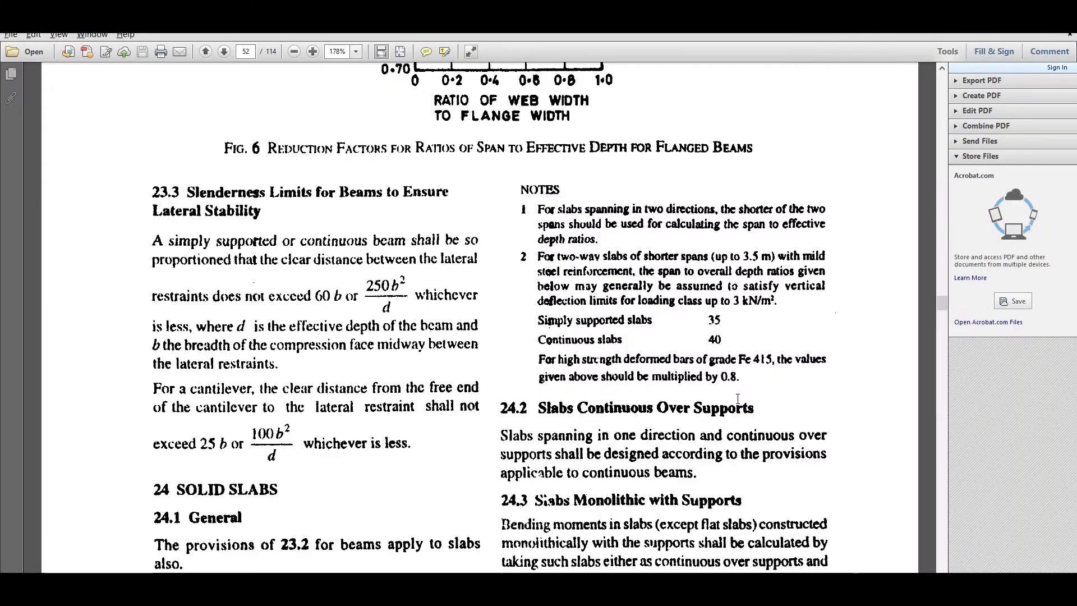
# In the IS 456:2000 PDF, look up the basic span to effective depth ratio for continuous members in clause 23.2.1 on page 37.
pyautogui.scroll(15, 740, 404)
pyautogui.scroll(15, 740, 404)
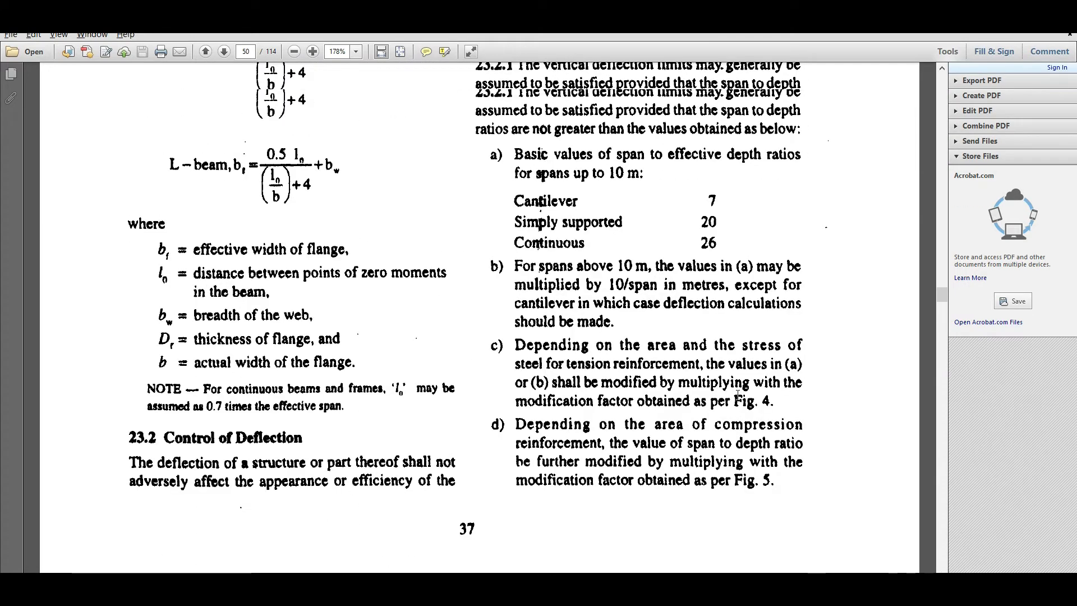
pyautogui.scroll(1, 610, 232)
pyautogui.moveTo(718, 270); pyautogui.dragTo(700, 268)
pyautogui.click(745, 270)
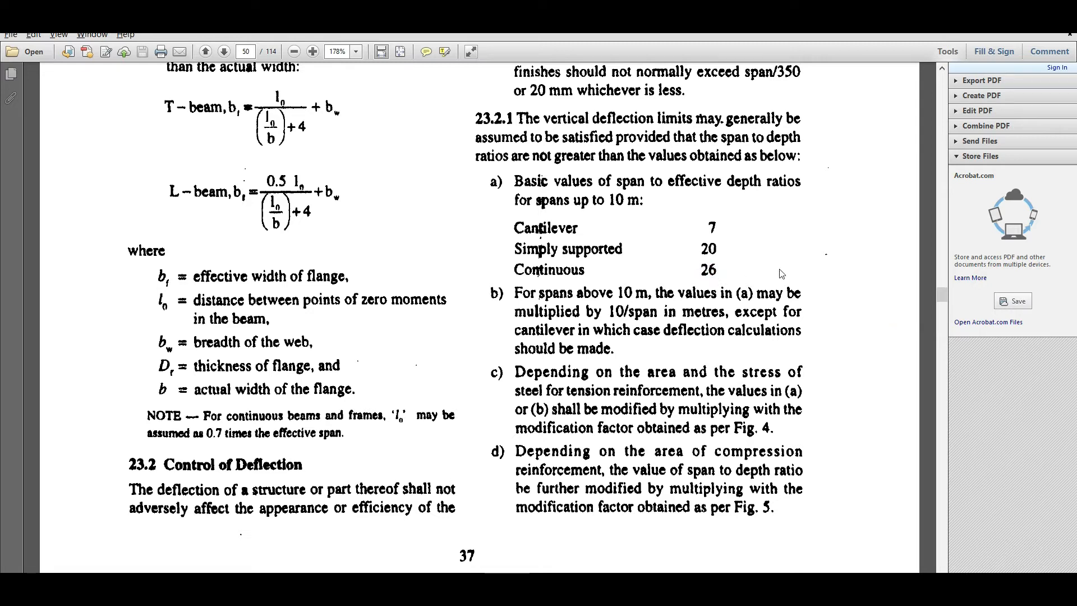
# Find page 39 of the code and read the notes to clause 24.1 on span to depth ratios for two-way slabs.
pyautogui.scroll(-6, 836, 261)
pyautogui.scroll(-20, 839, 262)
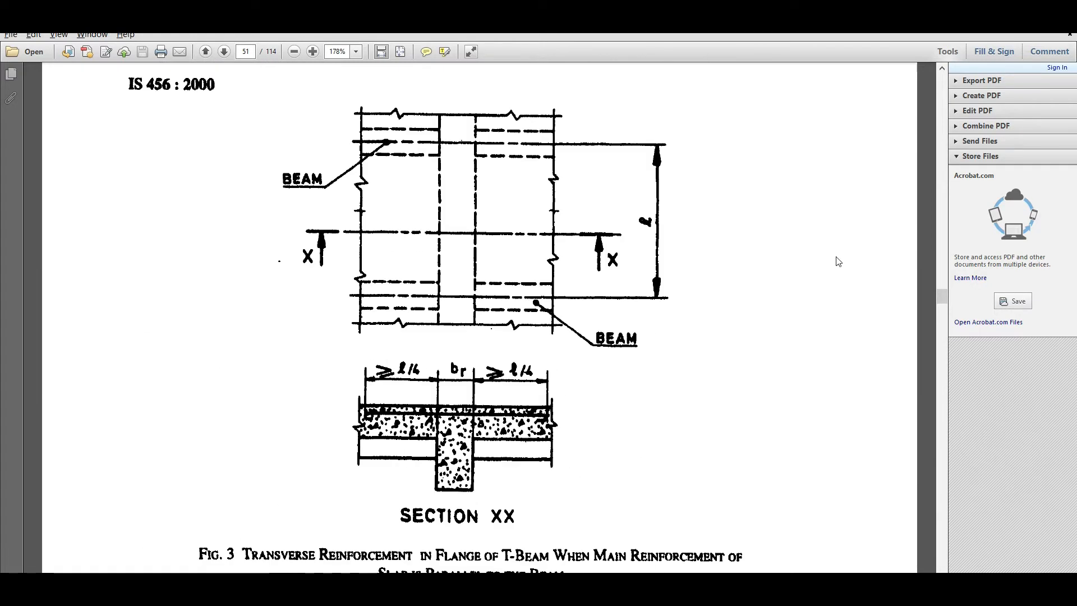
pyautogui.scroll(-20, 835, 254)
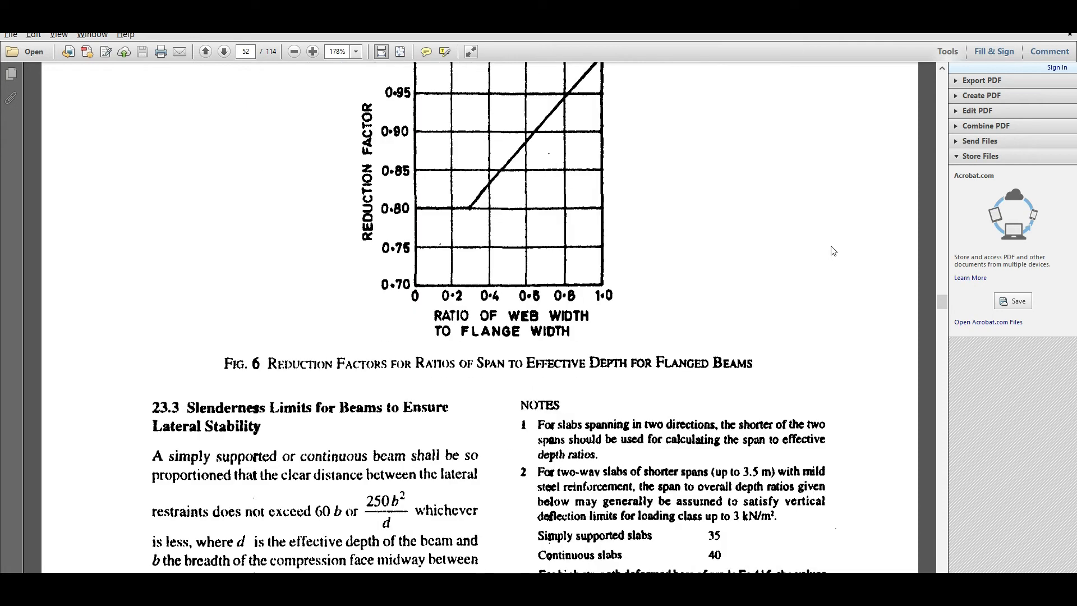
pyautogui.doubleClick(491, 527)
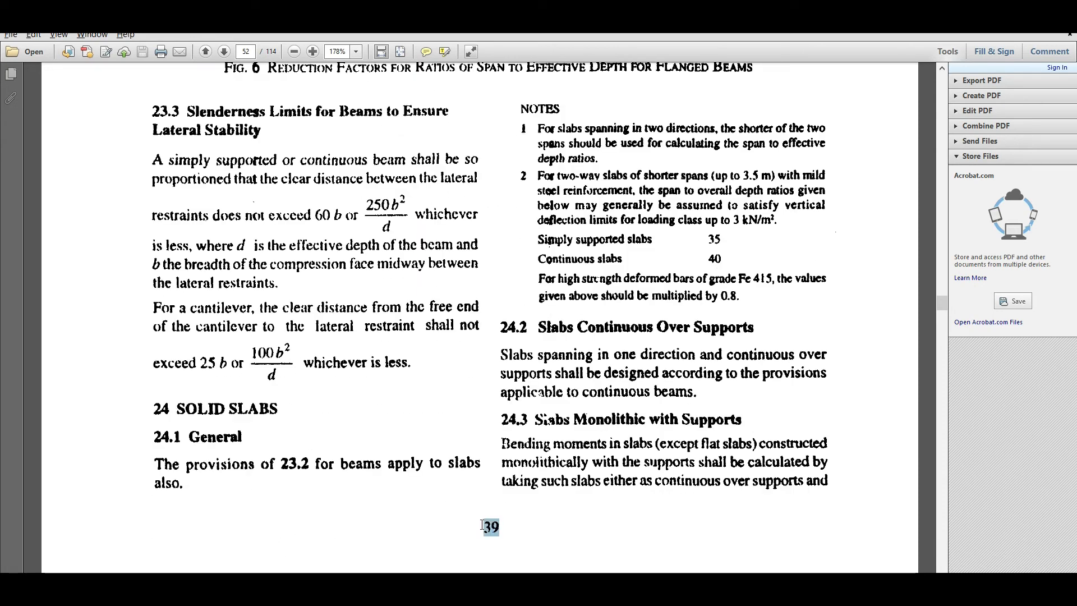
pyautogui.moveTo(736, 279); pyautogui.dragTo(635, 220)
pyautogui.click(780, 254)
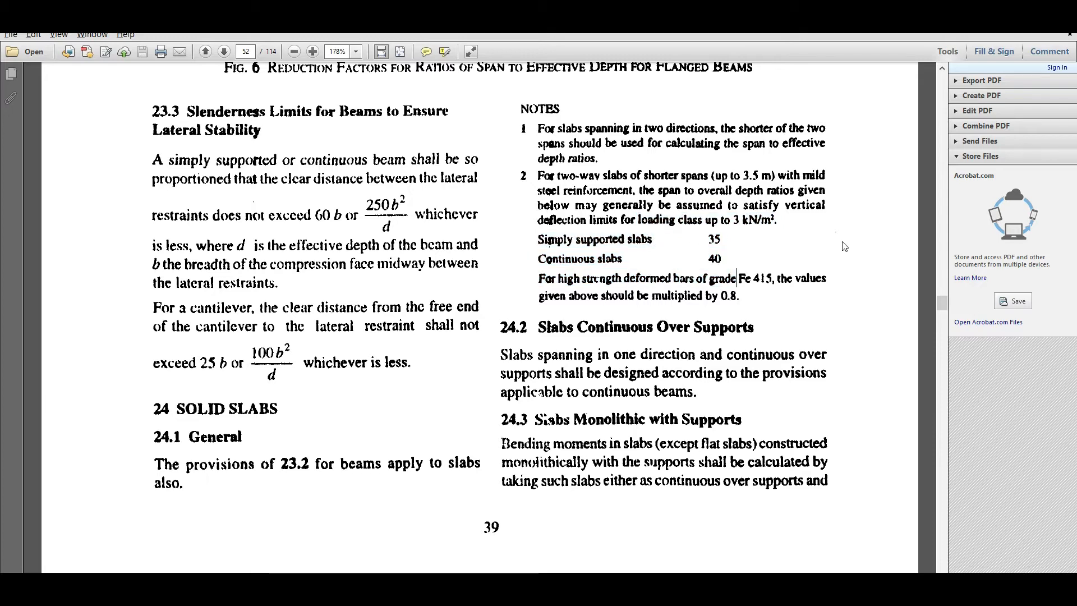
# Revisit clause 23.2.1 on page 37 of the code and switch back to the Excel slab design sheet.
pyautogui.scroll(16, 843, 247)
pyautogui.scroll(20, 844, 247)
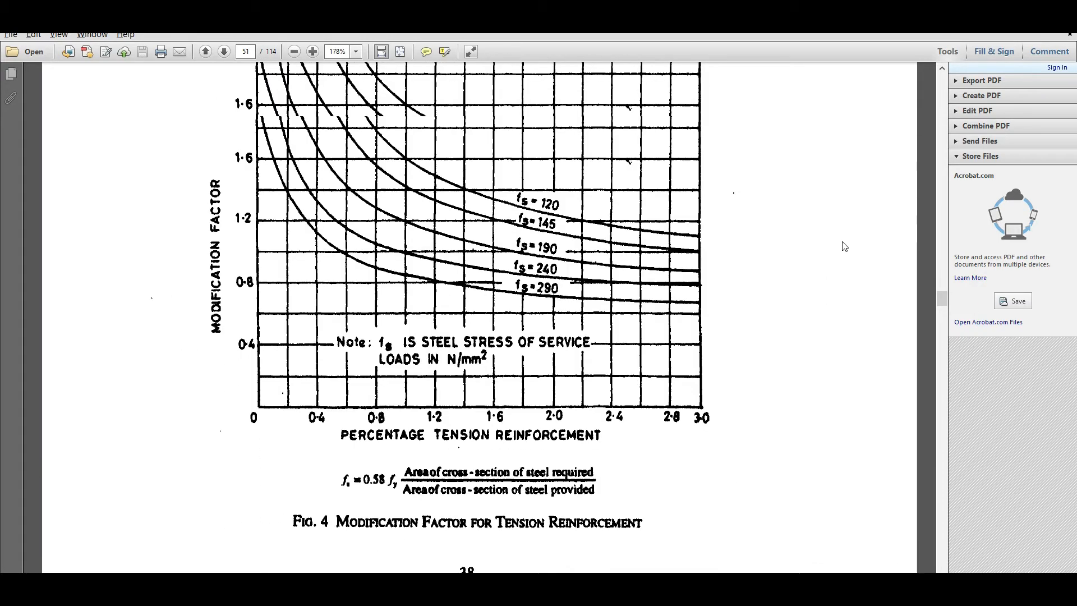
pyautogui.scroll(15, 843, 247)
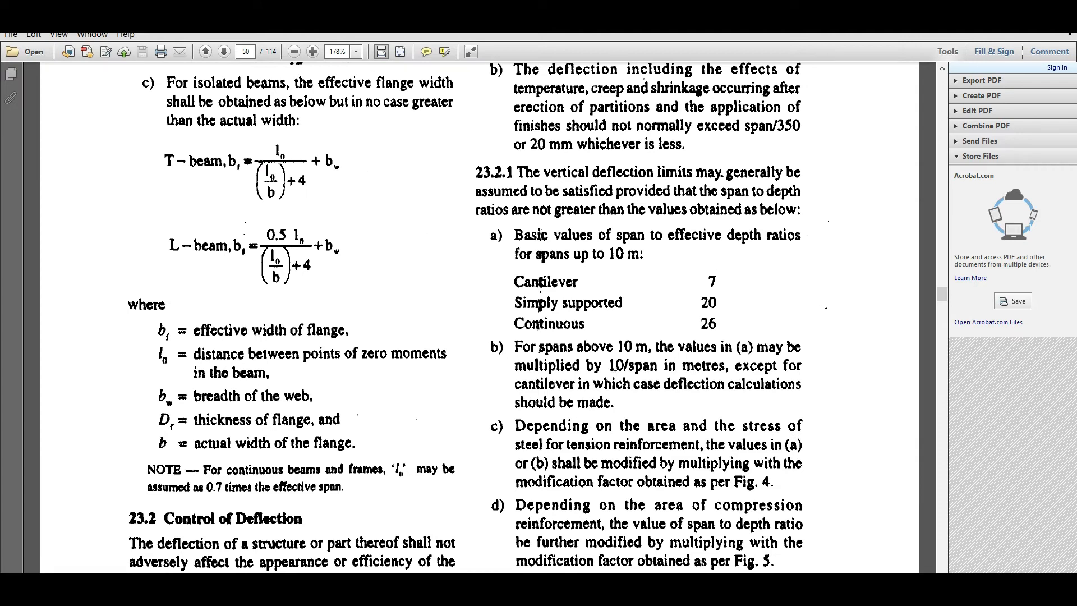
pyautogui.hotkey('alt', 'Tab')
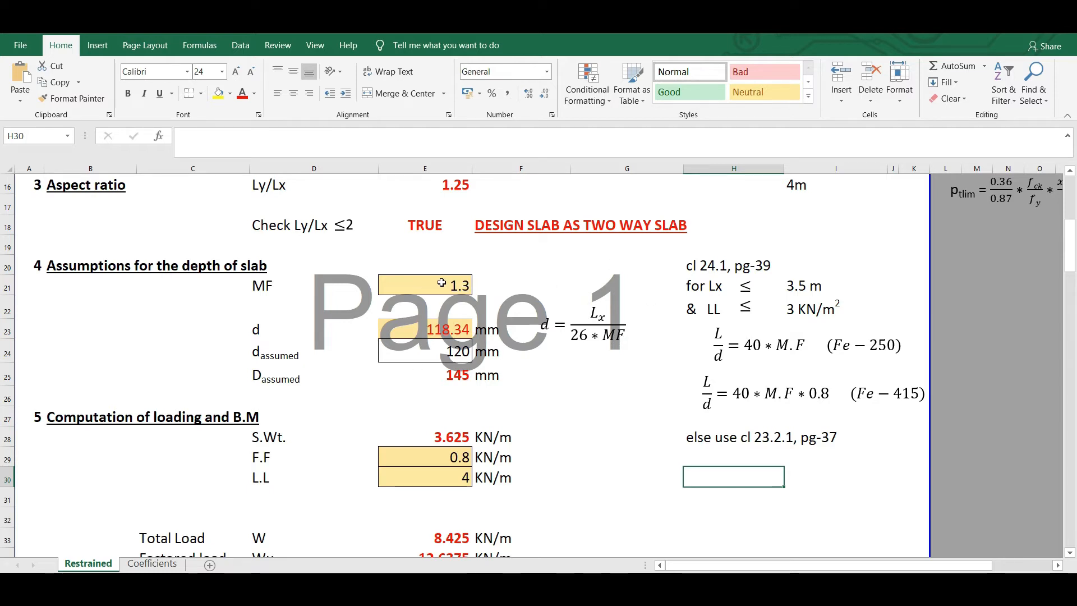
# Inspect the modification factor MF, the required depth d and the assumed effective depth formulas in the depth assumptions section.
pyautogui.click(536, 286)
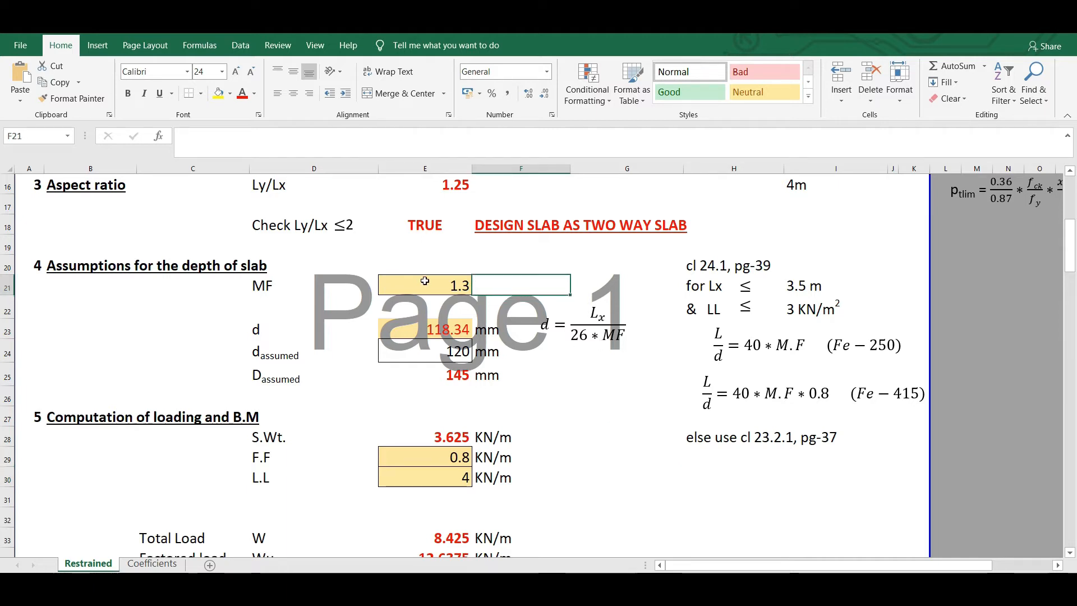
pyautogui.click(432, 283)
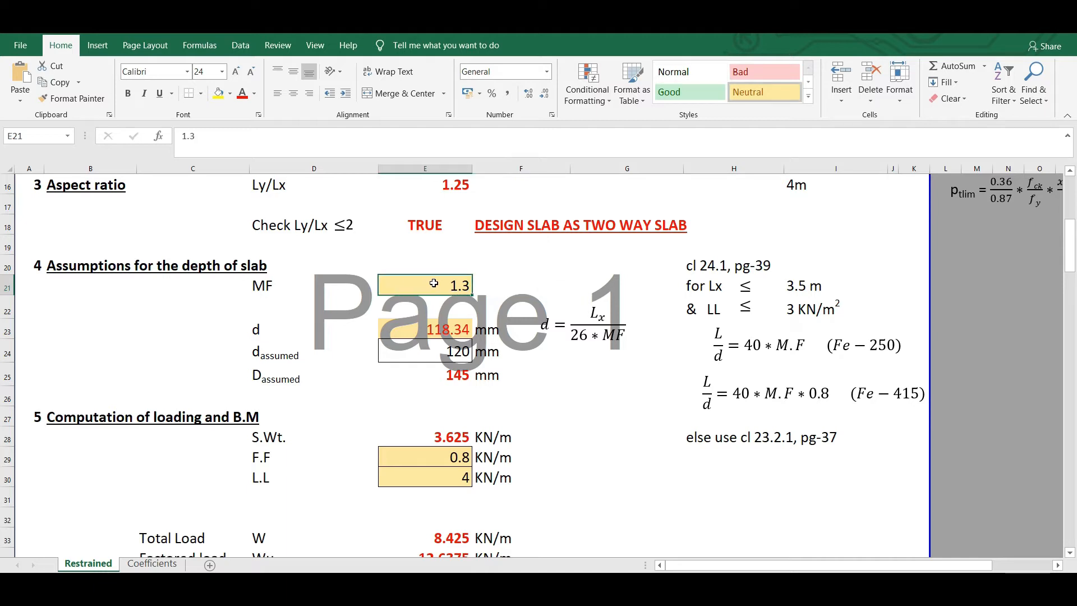
pyautogui.click(434, 330)
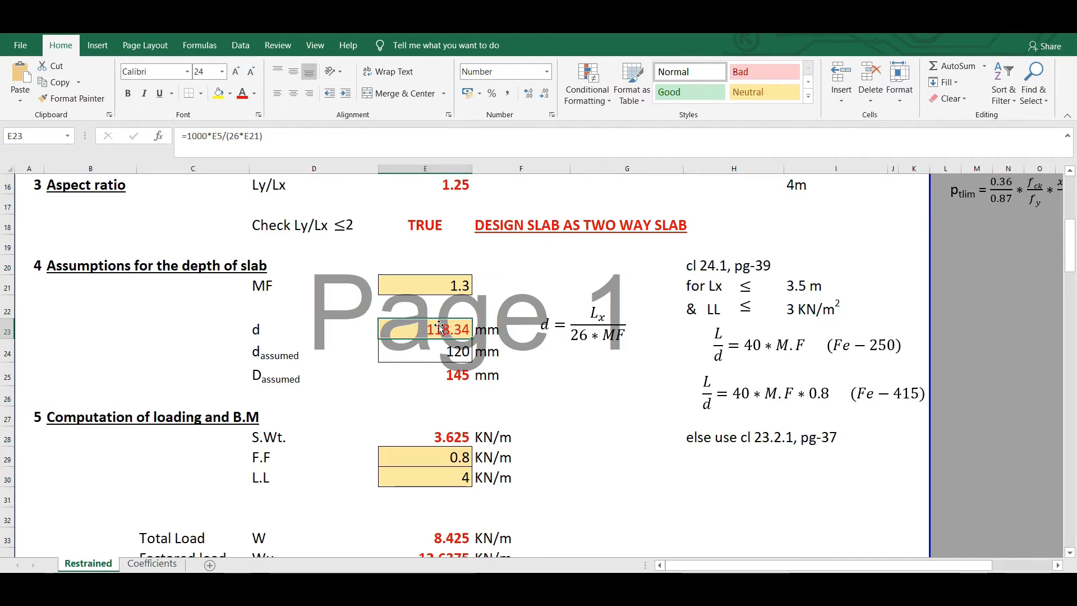
pyautogui.click(429, 353)
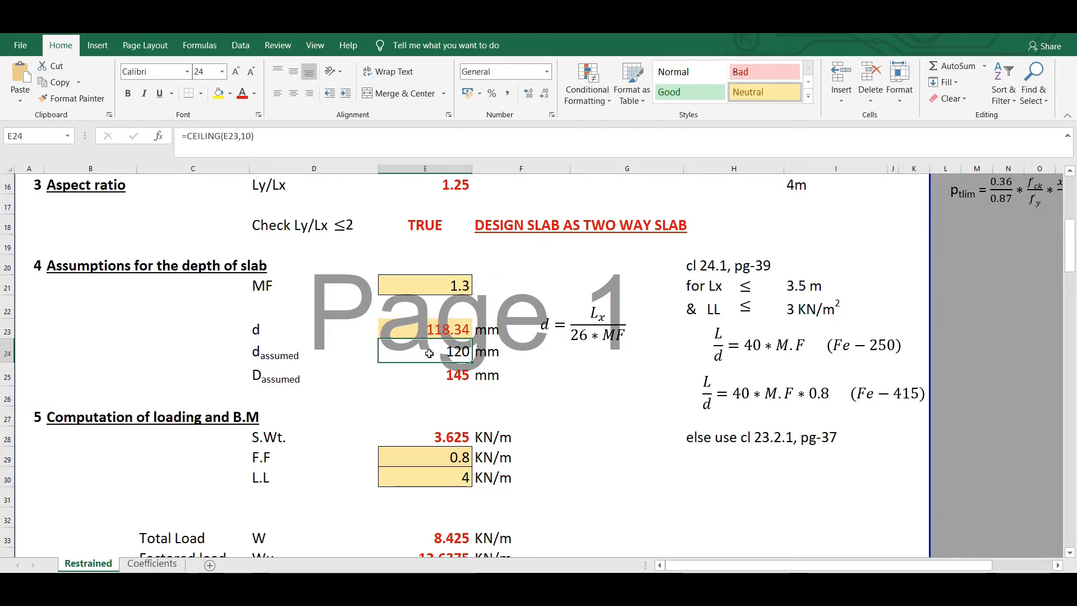
# Inspect the formula for the assumed overall depth D and its referenced cells, leaving it as is.
pyautogui.click(457, 376)
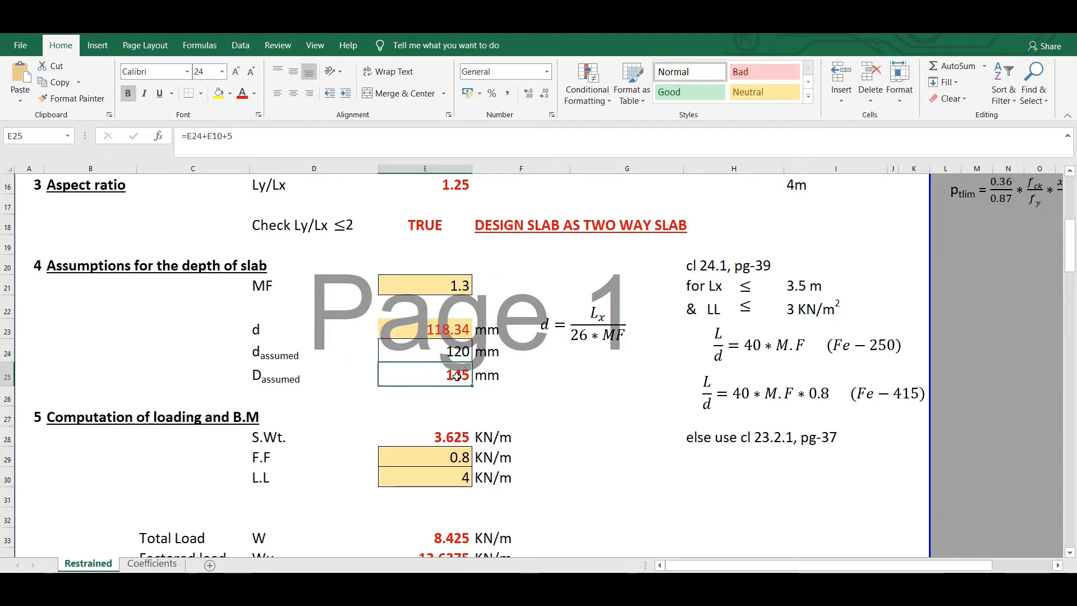
pyautogui.click(192, 135)
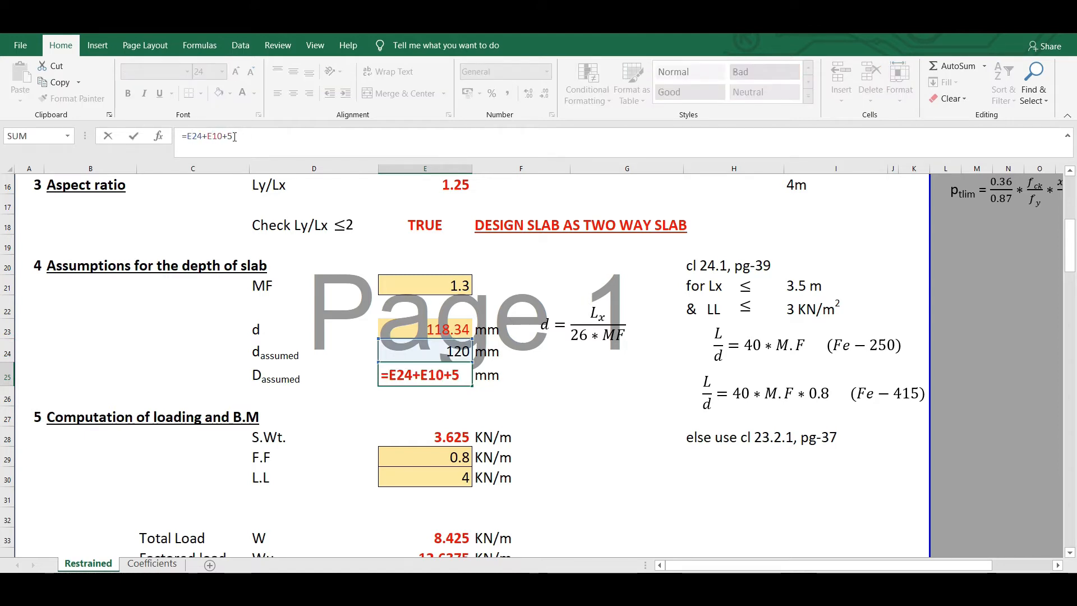
pyautogui.press('Return')
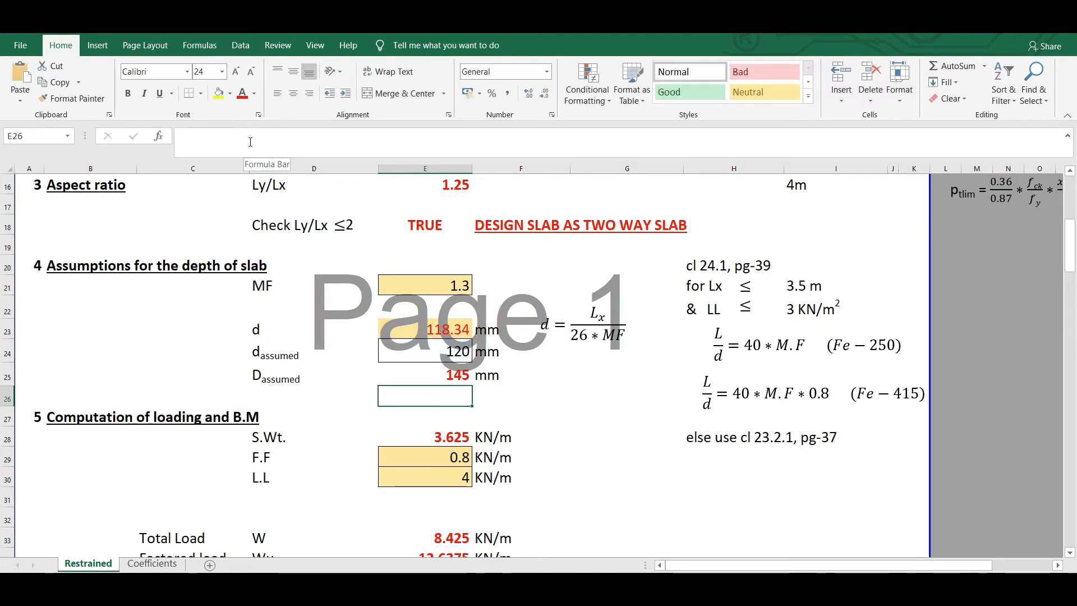
# Inspect the self-weight (S.Wt.) formula and its referenced depth cell in the loading section, leaving it as is.
pyautogui.scroll(-1, 256, 180)
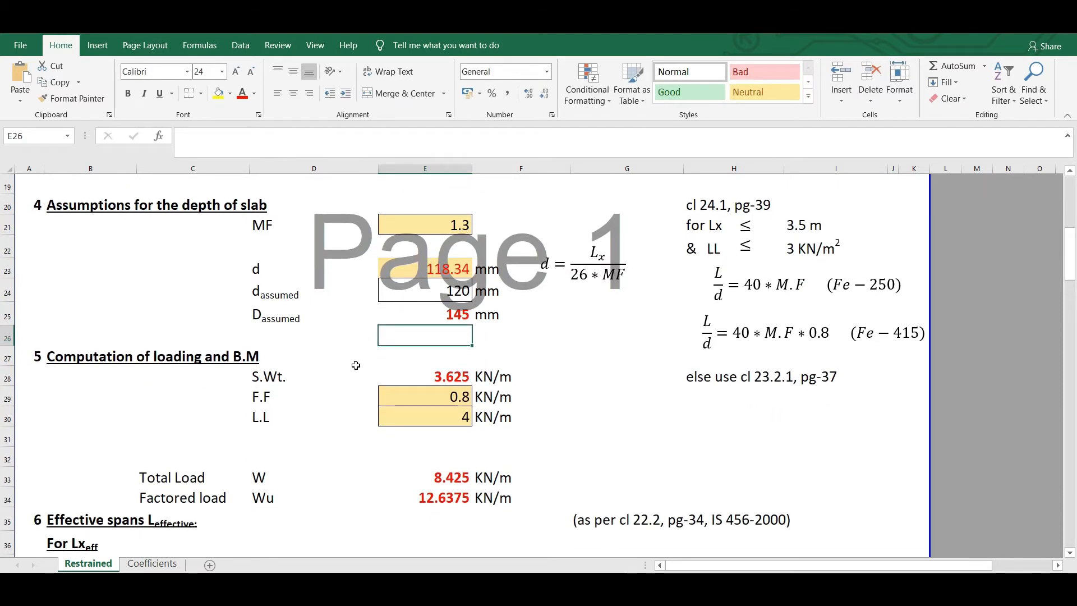
pyautogui.click(443, 379)
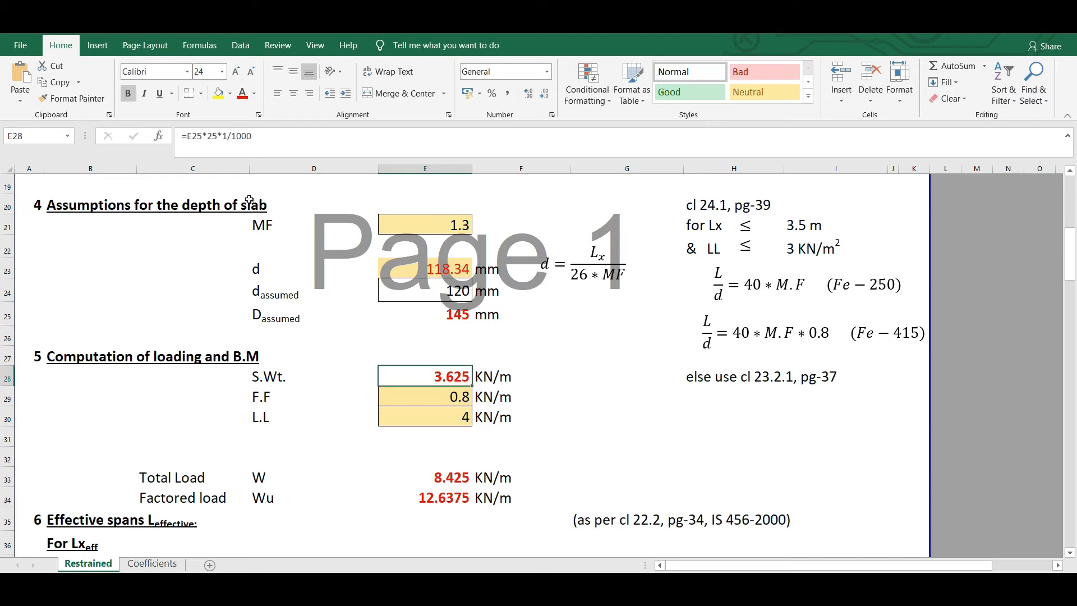
pyautogui.click(195, 136)
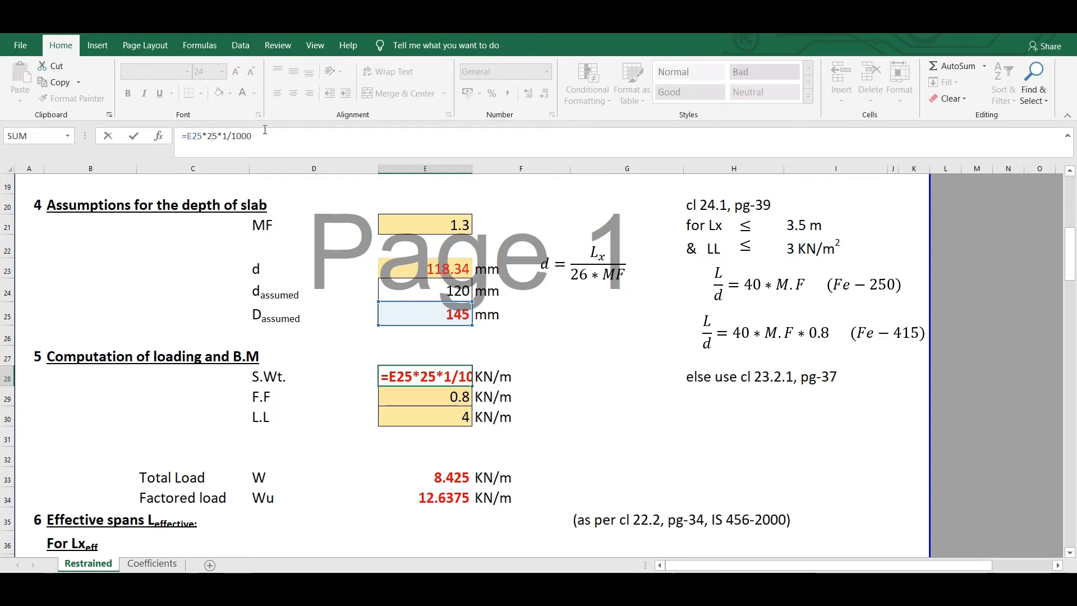
pyautogui.moveTo(244, 136); pyautogui.dragTo(236, 136)
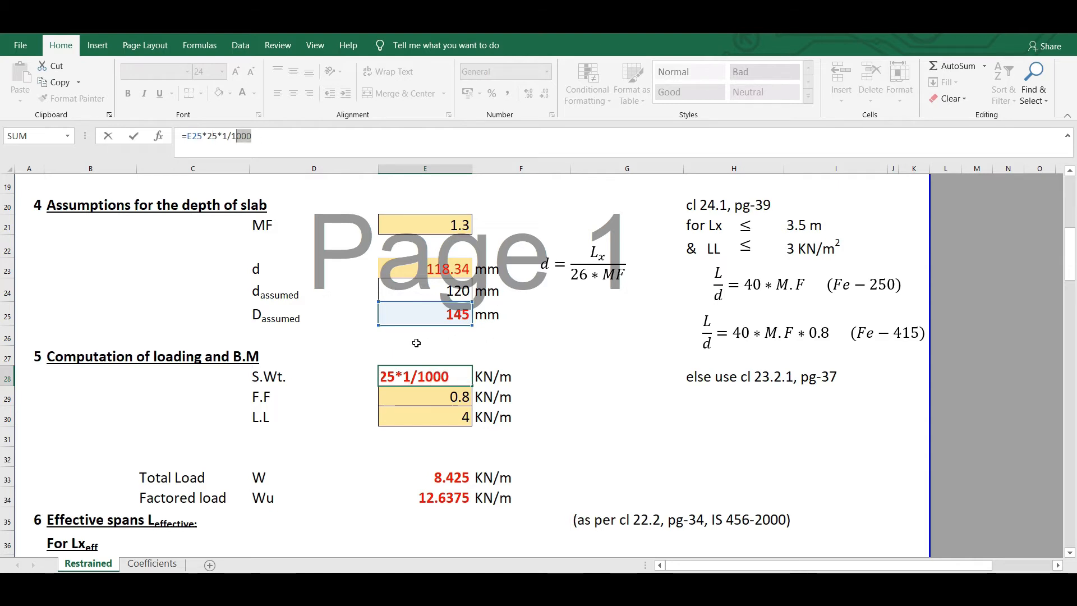
pyautogui.press('Return')
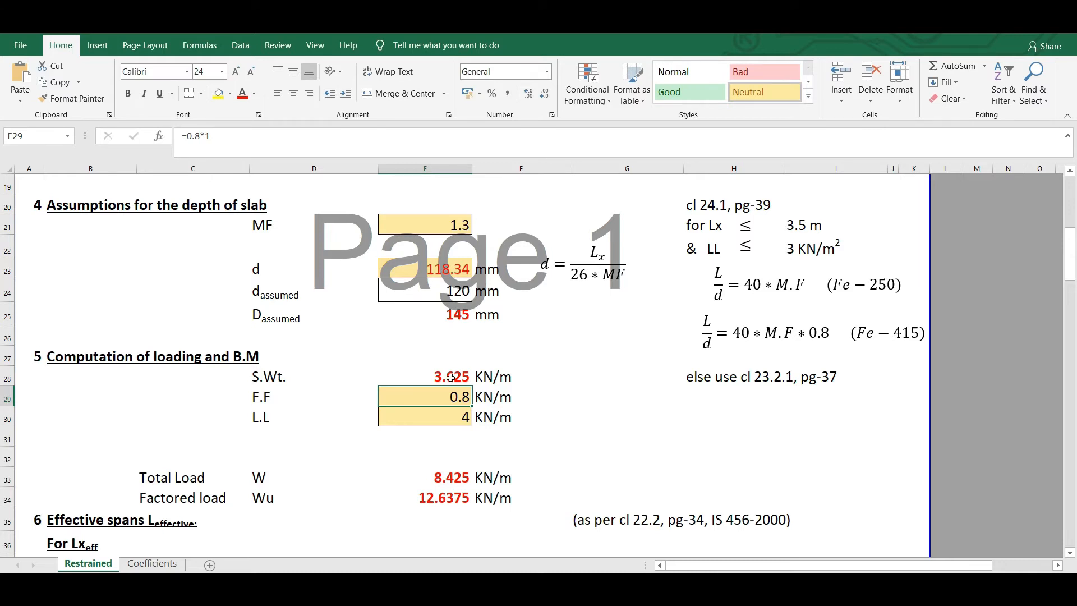
pyautogui.click(451, 377)
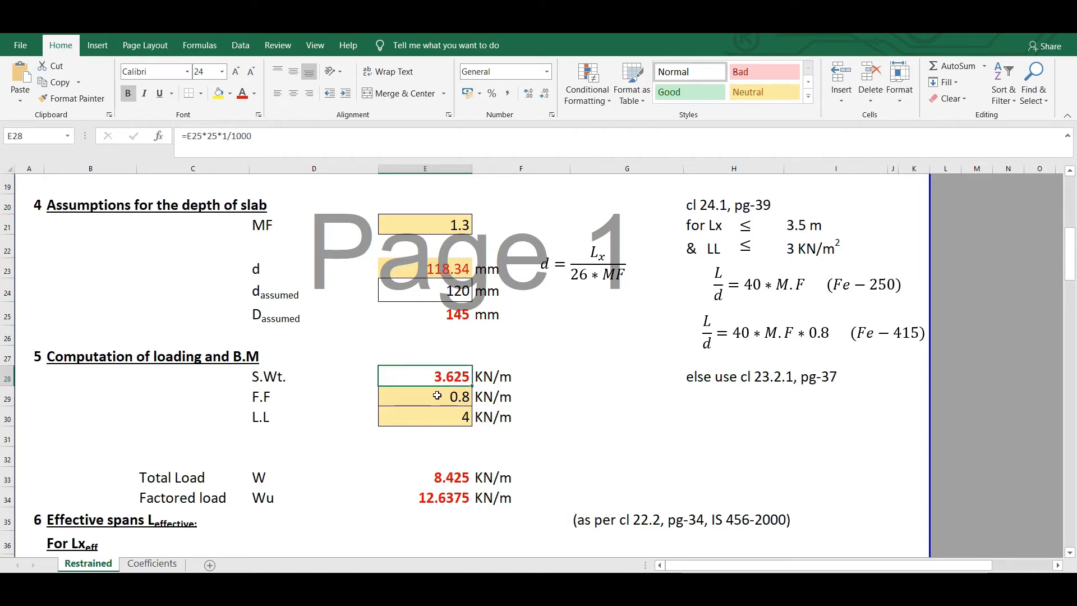
# Inspect the floor finish (F.F) and live load (L.L) formulas in the loading section without changing them.
pyautogui.click(439, 395)
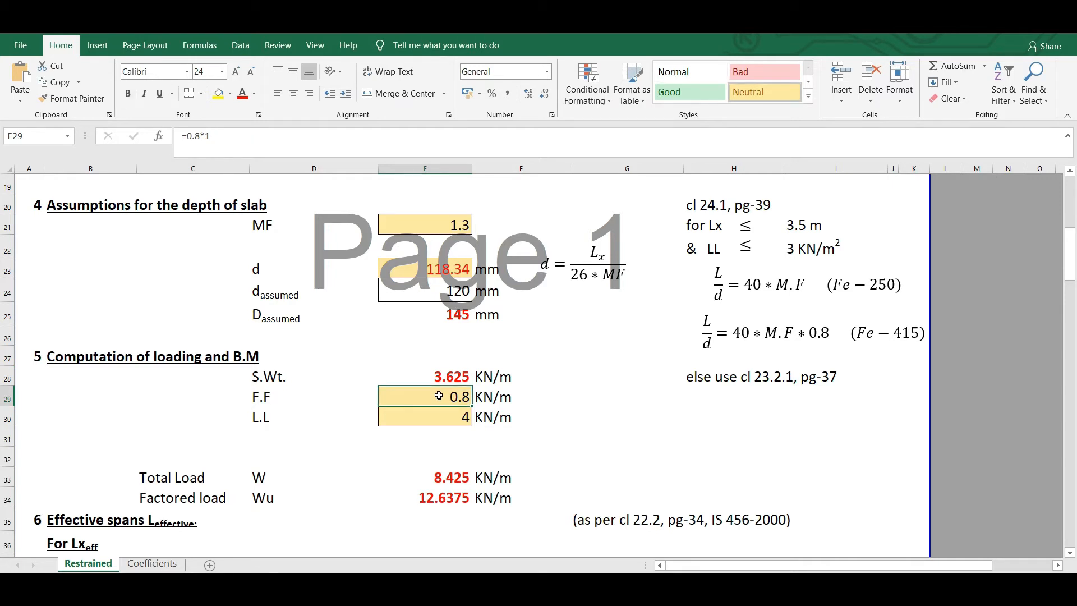
pyautogui.click(457, 416)
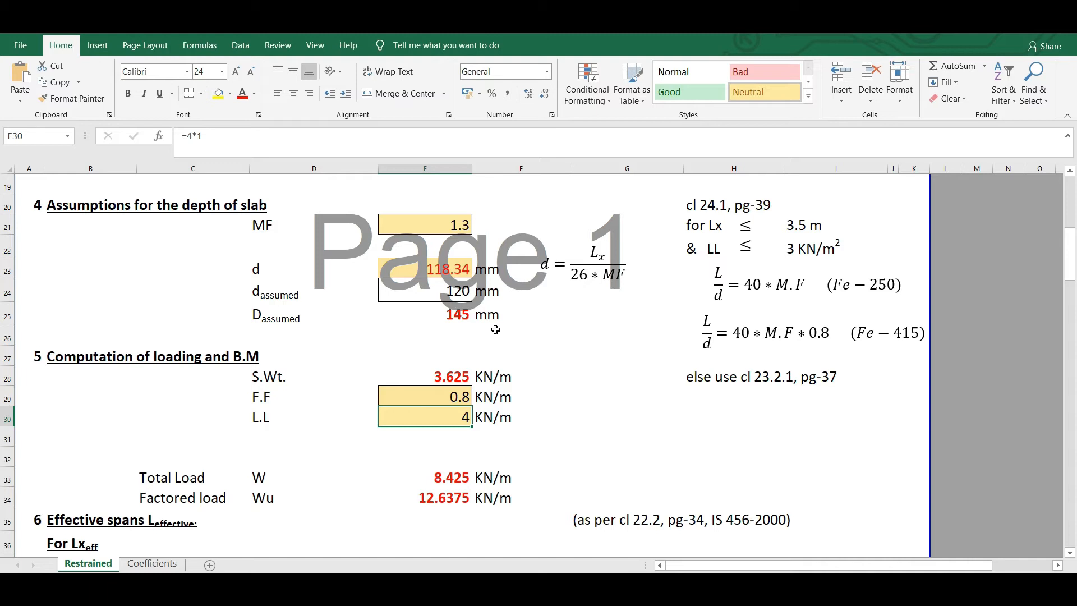
pyautogui.click(244, 131)
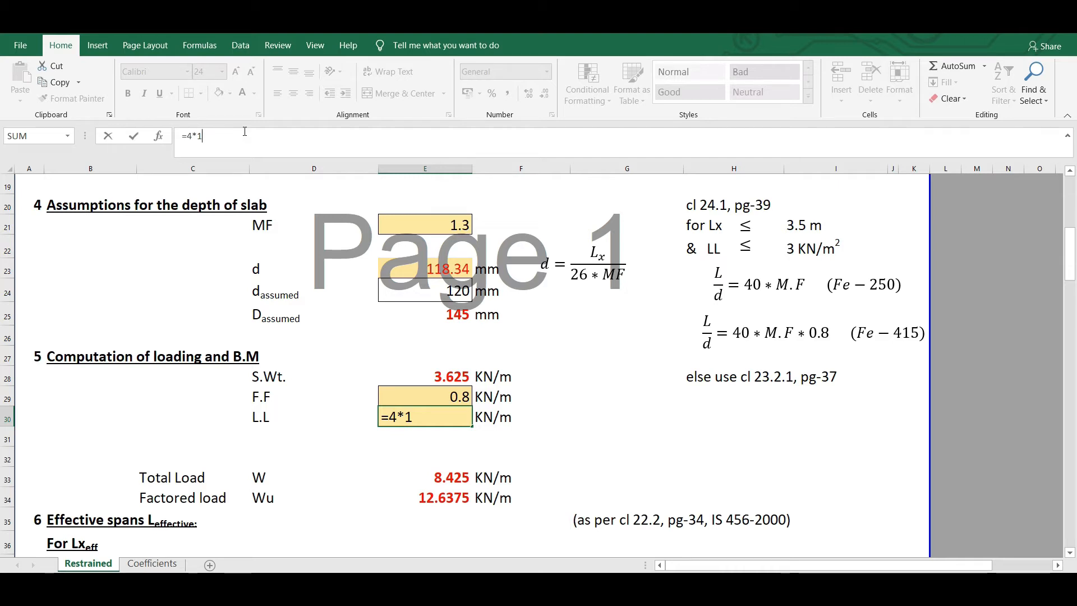
pyautogui.press('Return')
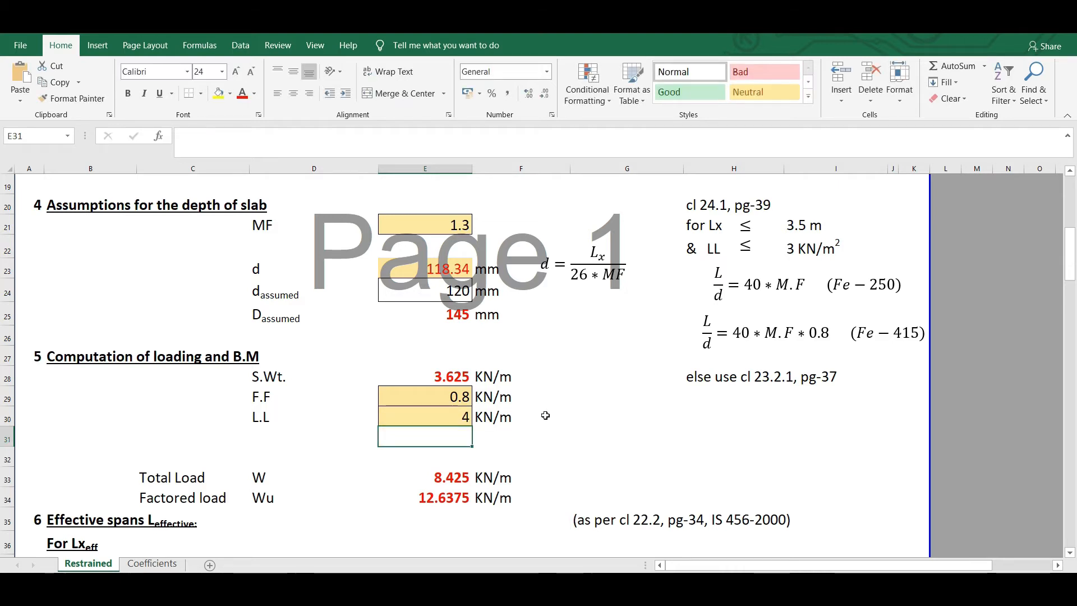
# Inspect the formulas for the total load W and the factored load Wu.
pyautogui.scroll(-2, 558, 428)
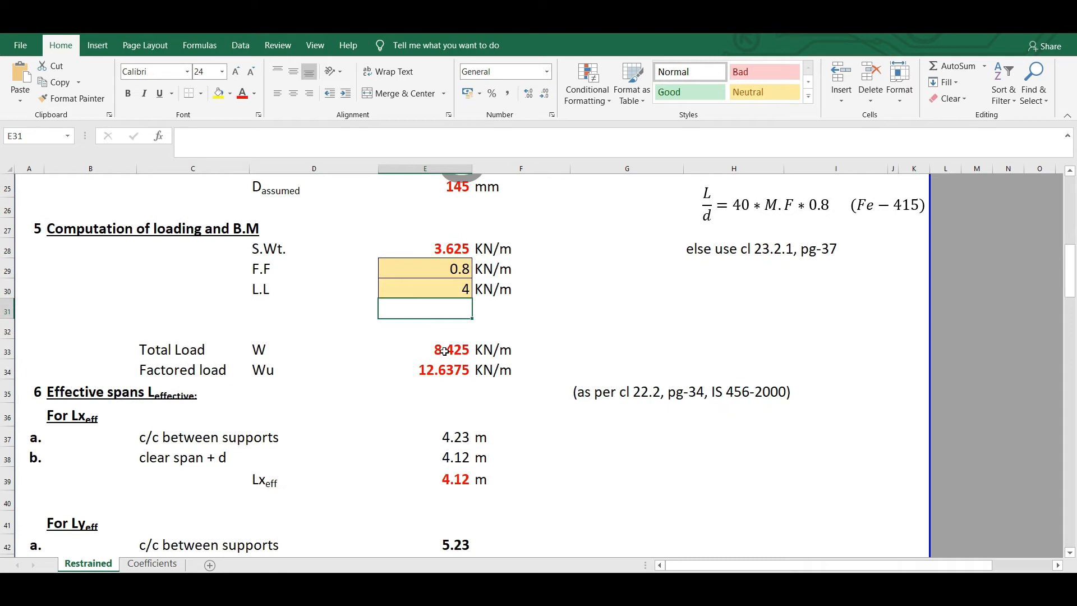
pyautogui.click(446, 351)
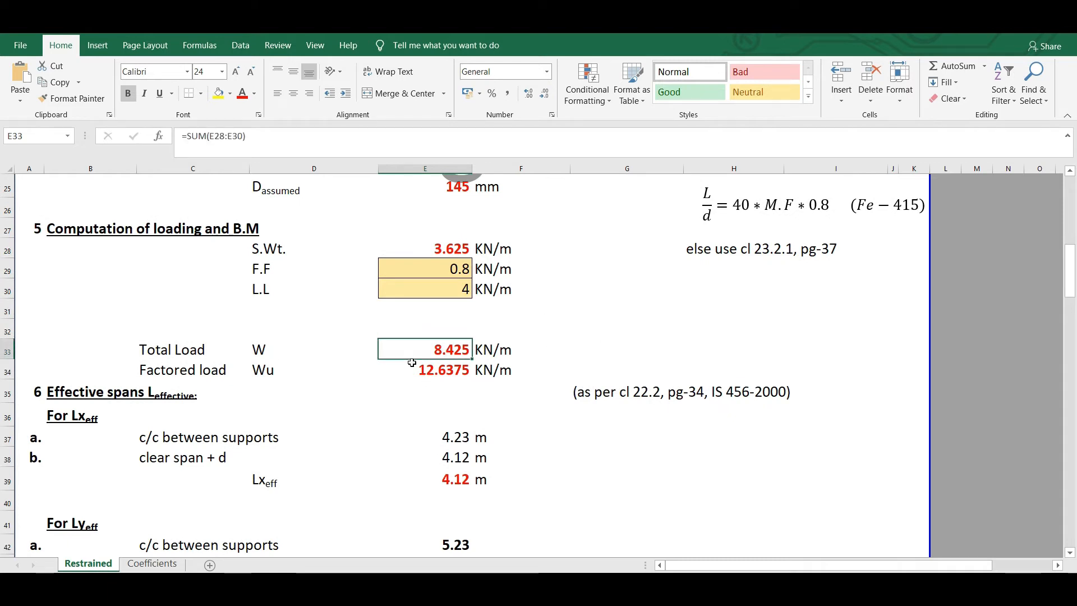
pyautogui.click(440, 373)
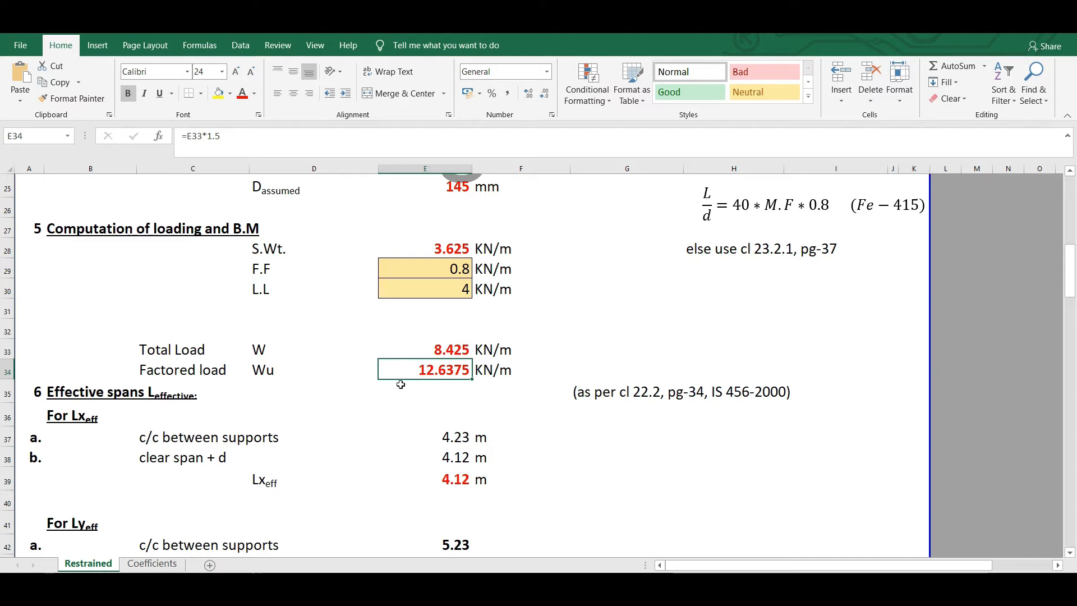
# Switch to the IS 456:2000 PDF and find clause 22.2 on effective span, reading item b) for continuous beams or slabs.
pyautogui.scroll(-1, 277, 385)
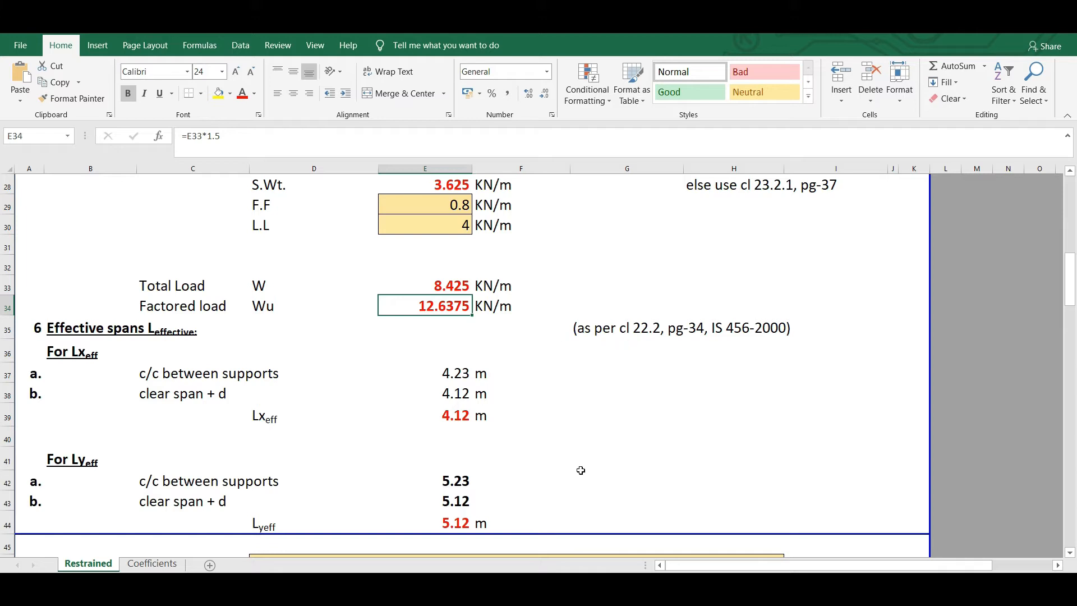
pyautogui.hotkey('alt', 'Tab')
pyautogui.scroll(-5, 618, 445)
pyautogui.scroll(20, 618, 445)
pyautogui.scroll(20, 618, 445)
pyautogui.scroll(20, 618, 445)
pyautogui.scroll(2, 617, 445)
pyautogui.scroll(-8, 605, 447)
pyautogui.scroll(-3, 590, 448)
pyautogui.moveTo(158, 447); pyautogui.dragTo(460, 450)
pyautogui.click(457, 488)
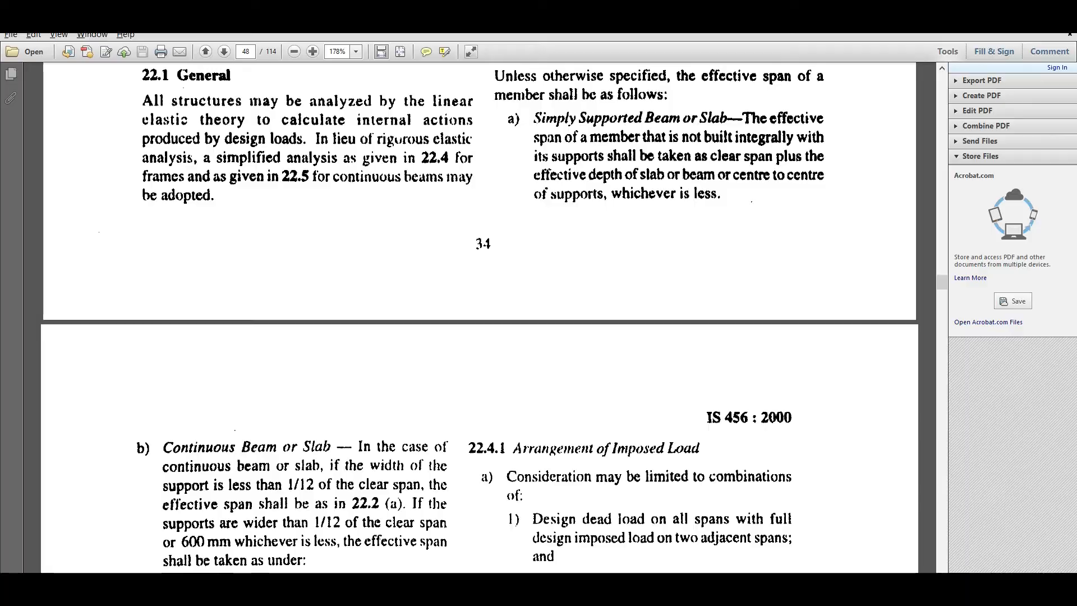
# Return to the Excel sheet and compare the support thicknesses with the shorter span Lx in the basic data.
pyautogui.hotkey('alt', 'Tab')
pyautogui.scroll(9, 301, 314)
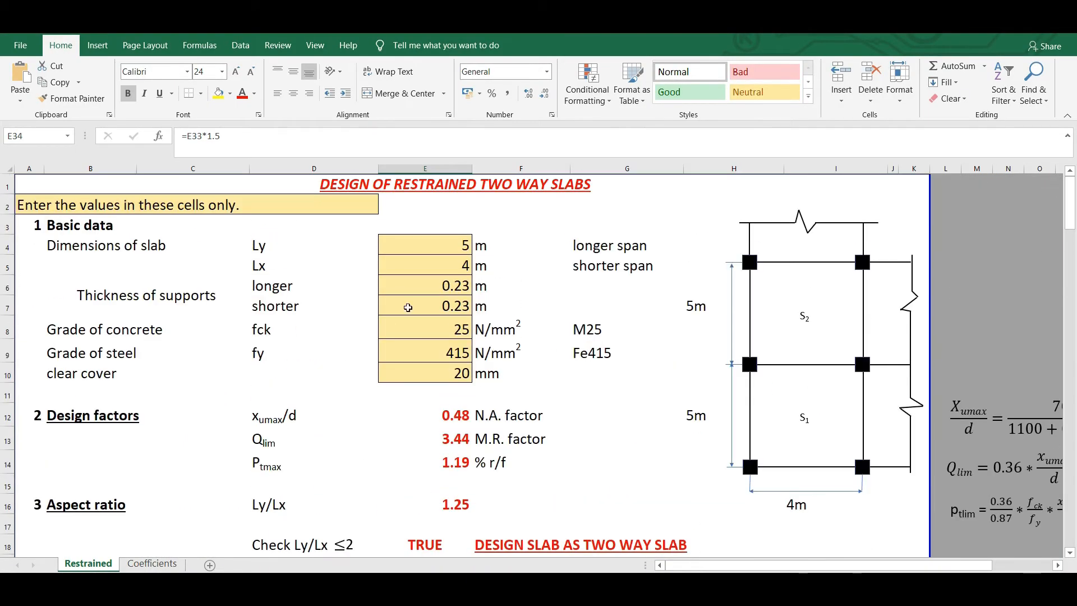
pyautogui.click(449, 286)
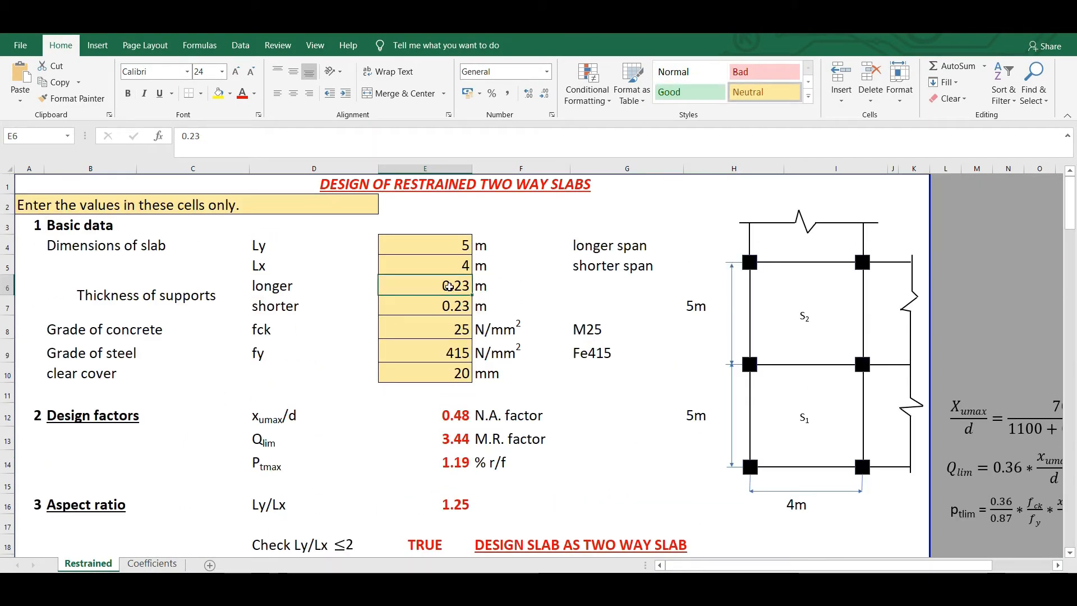
pyautogui.click(530, 291)
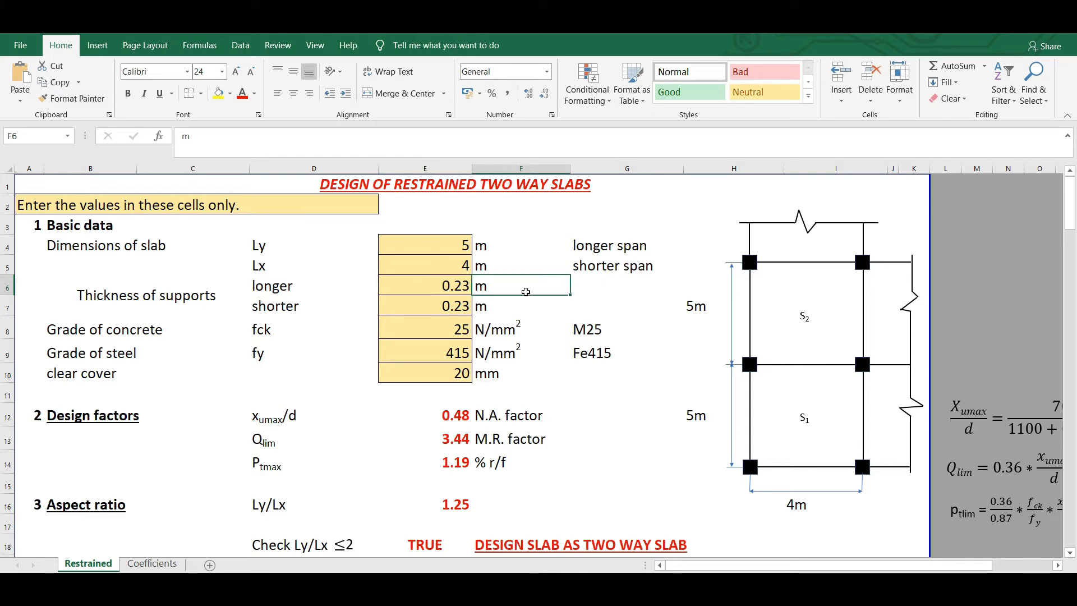
pyautogui.click(461, 263)
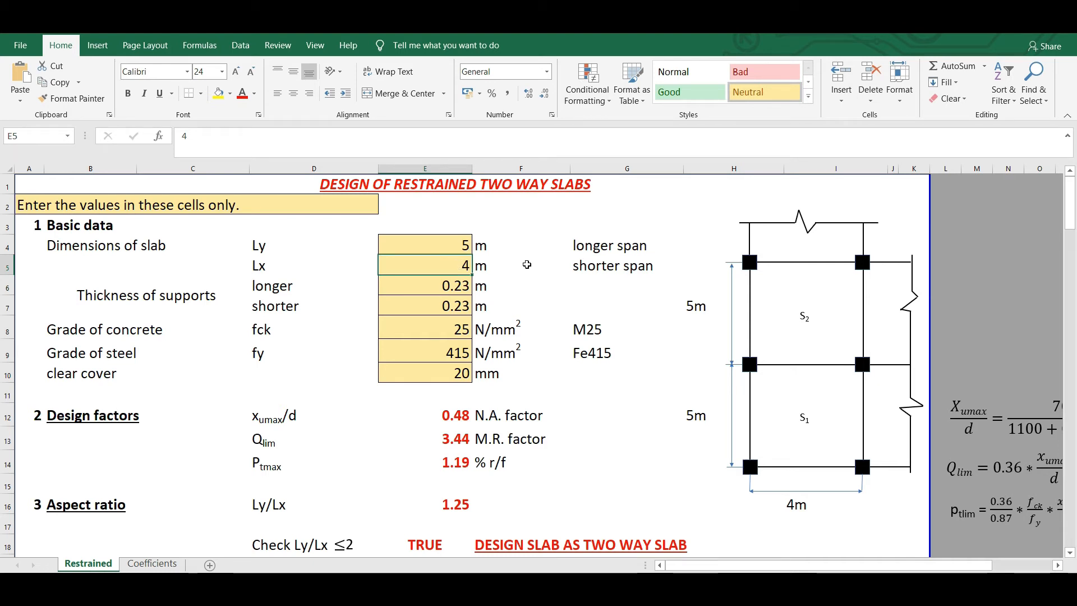
pyautogui.click(548, 291)
pyautogui.click(455, 308)
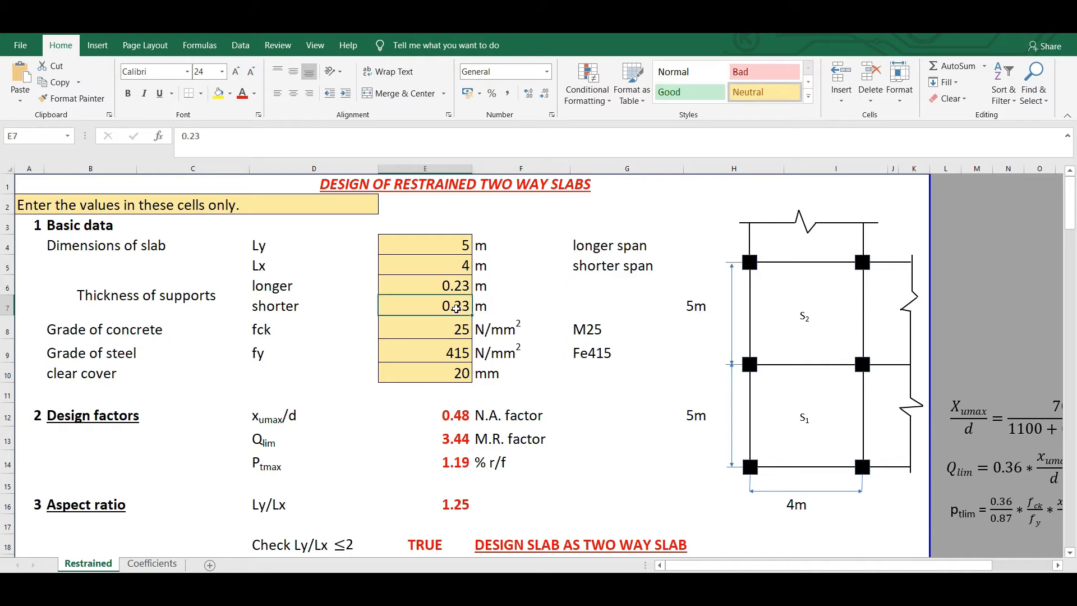
pyautogui.click(452, 288)
pyautogui.click(537, 292)
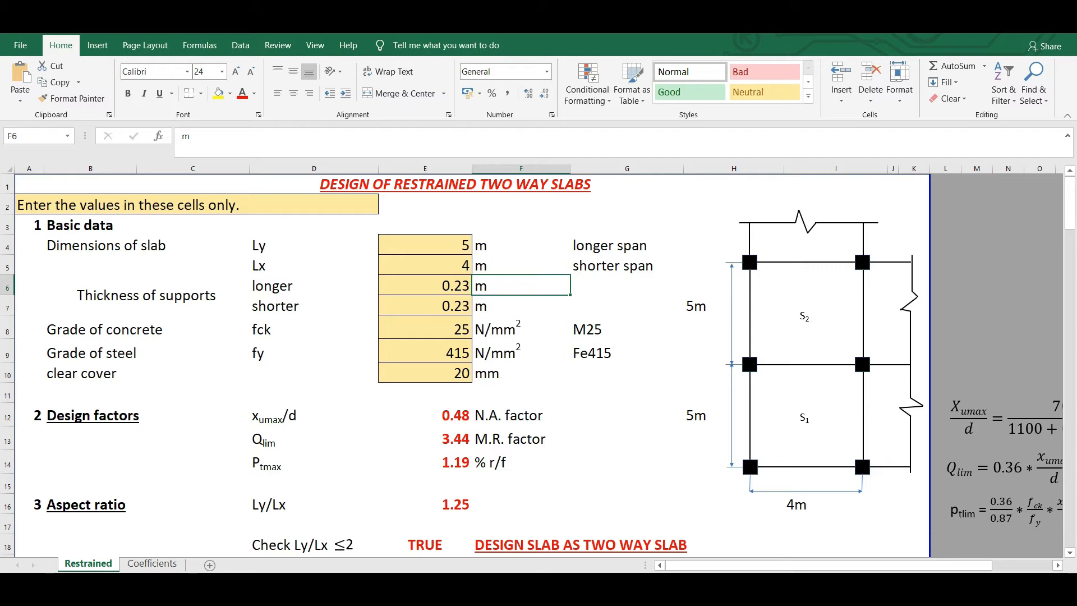
# Switch to the code PDF and reread clause 22.2 a) on the effective span of simply supported beams or slabs.
pyautogui.hotkey('alt', 'Tab')
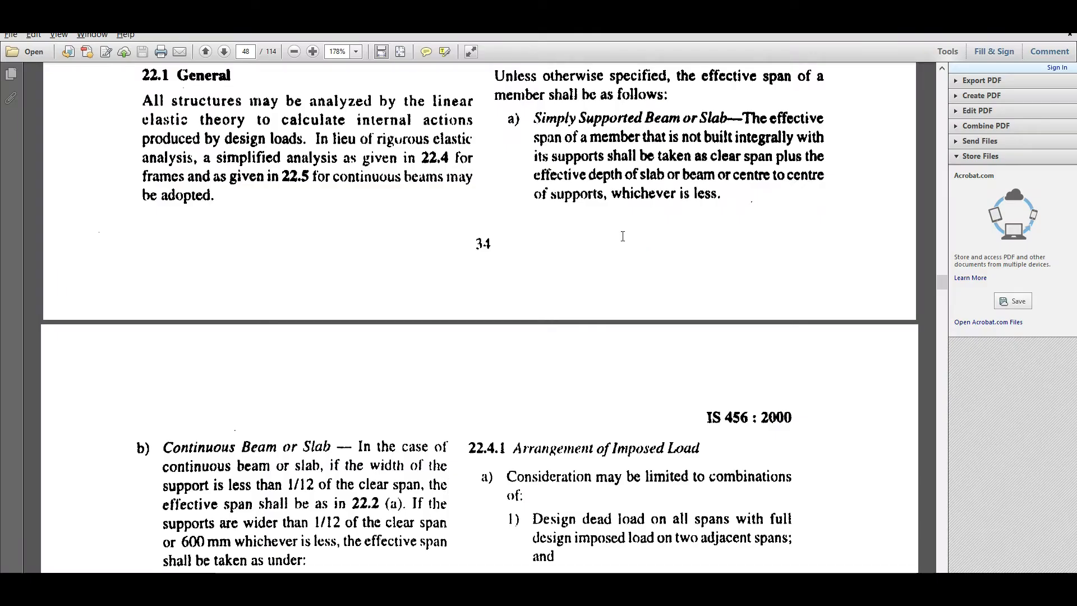
pyautogui.scroll(2, 623, 236)
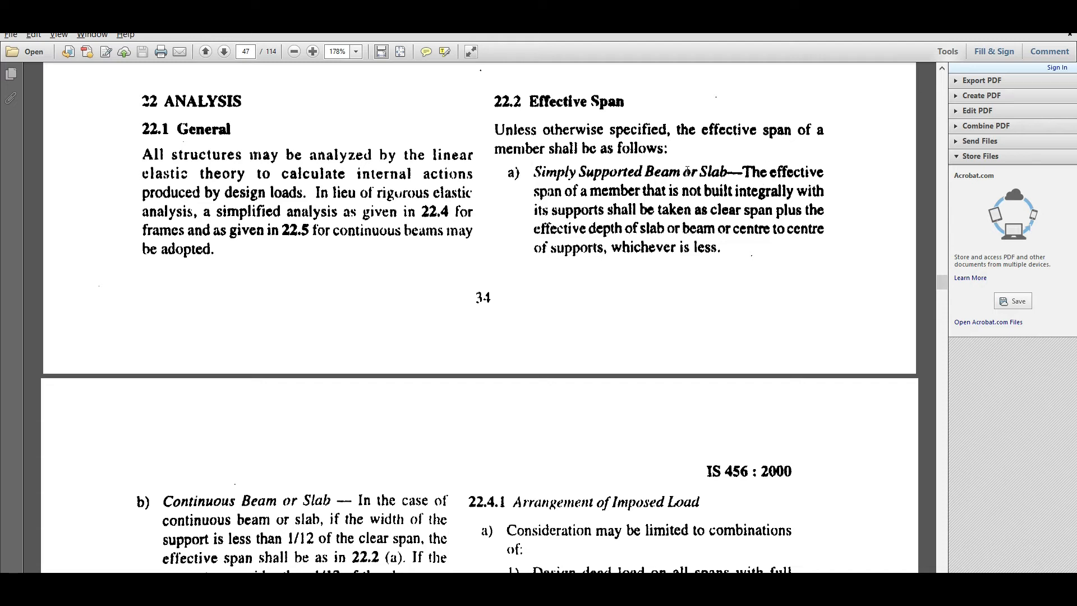
pyautogui.moveTo(537, 168); pyautogui.dragTo(695, 171)
pyautogui.click(685, 281)
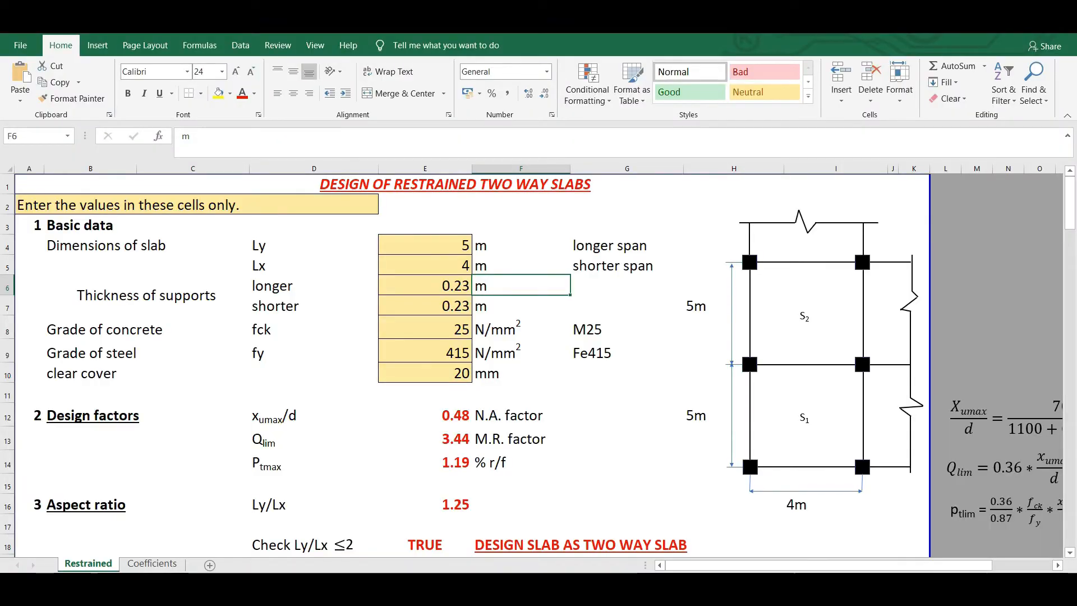
# Inspect the centre-to-centre and clear span + d formulas for the effective span Lx in section 6 of the Excel sheet.
pyautogui.scroll(-3, 360, 411)
pyautogui.scroll(1, 360, 411)
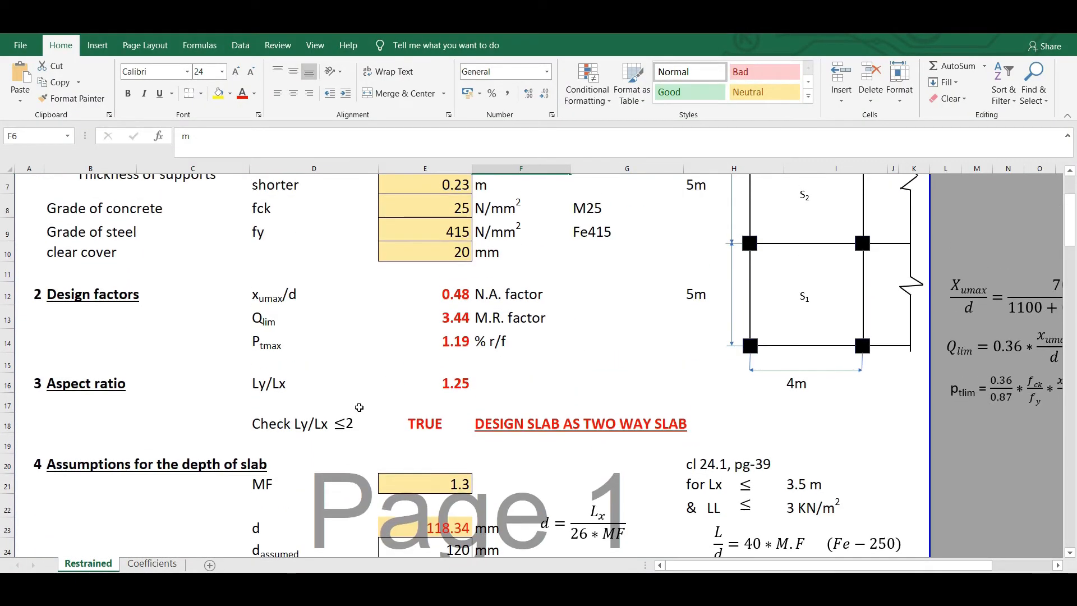
pyautogui.scroll(-6, 356, 409)
pyautogui.scroll(-2, 354, 407)
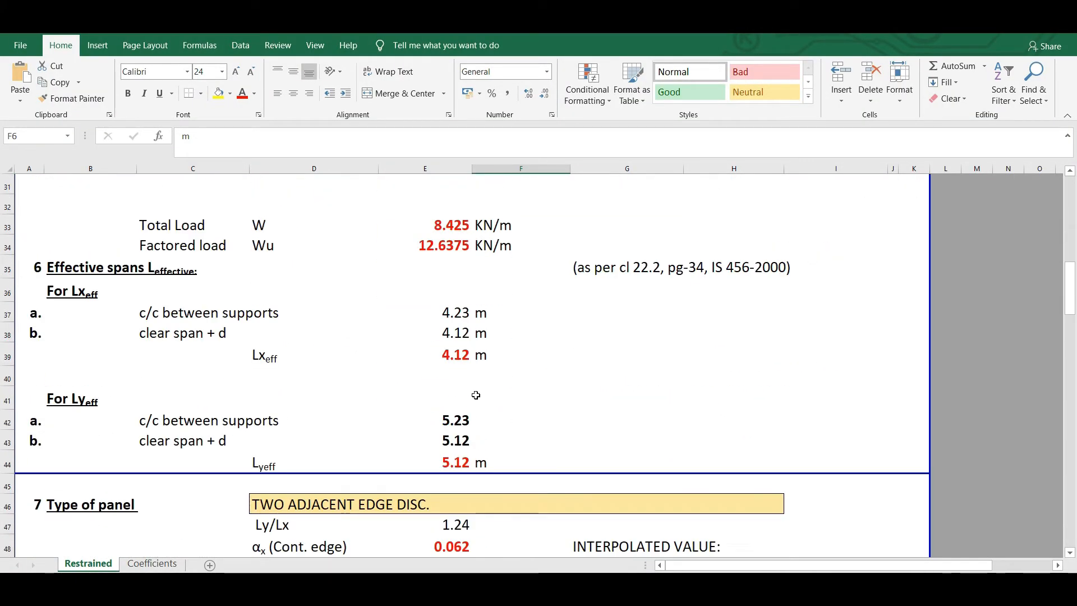
pyautogui.click(452, 320)
pyautogui.click(455, 333)
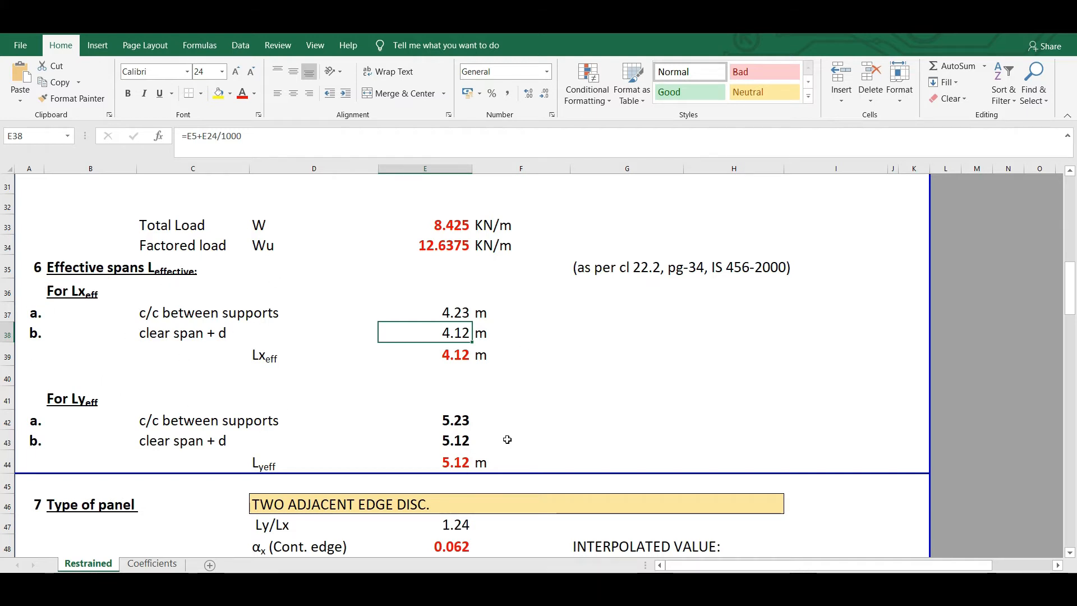
# Review the type of panel section and its interpolated coefficients, and consult Table 26 on bending moment coefficients in is.456.2000.pdf.
pyautogui.scroll(-1, 223, 409)
pyautogui.scroll(-2, 223, 408)
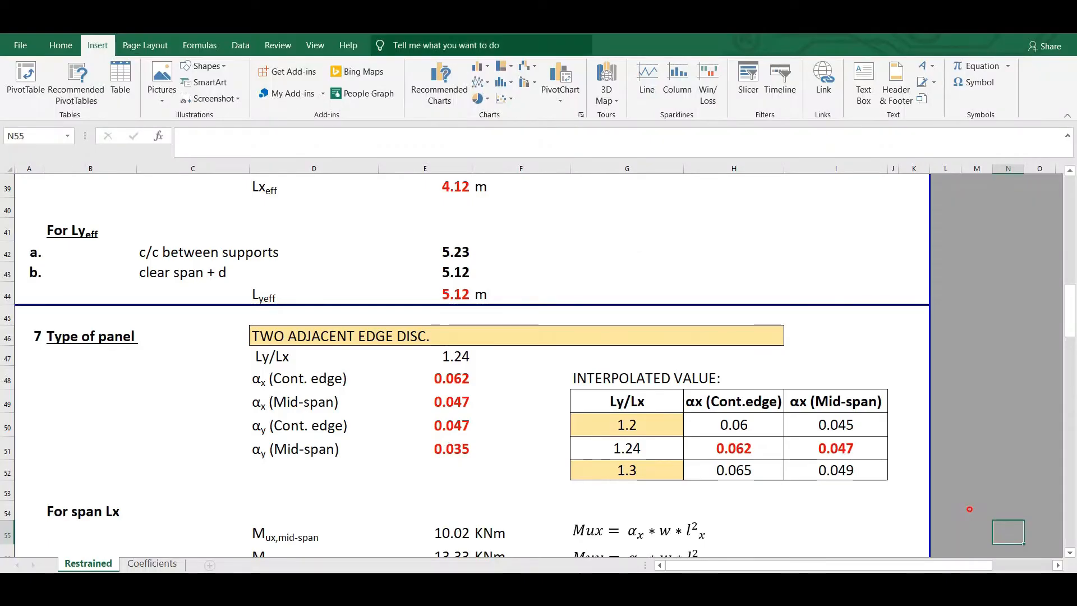
pyautogui.scroll(1, 226, 336)
pyautogui.scroll(-1, 226, 336)
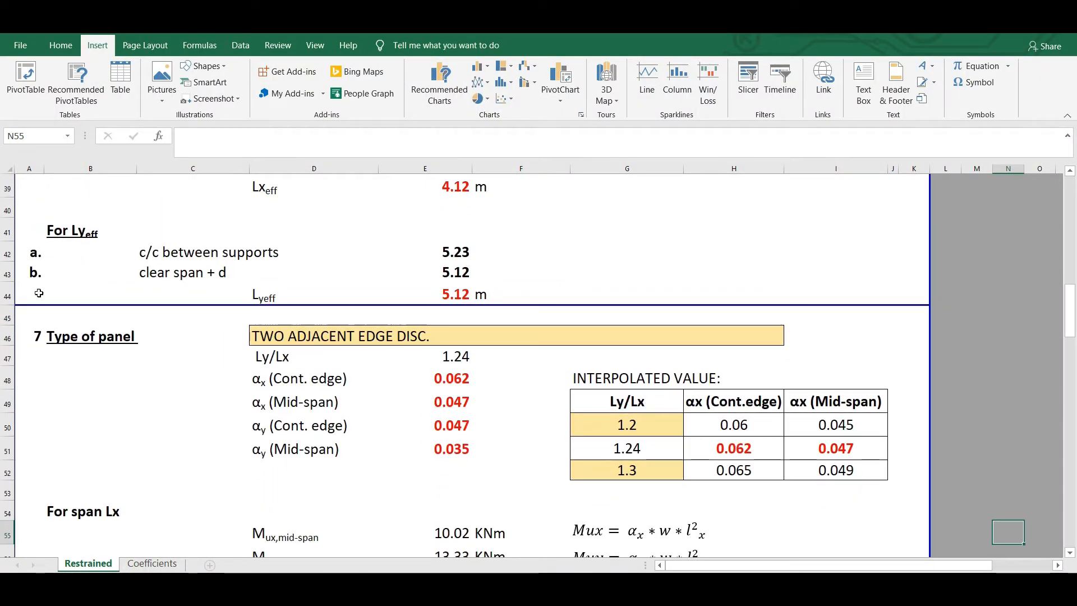
pyautogui.scroll(-1, 146, 302)
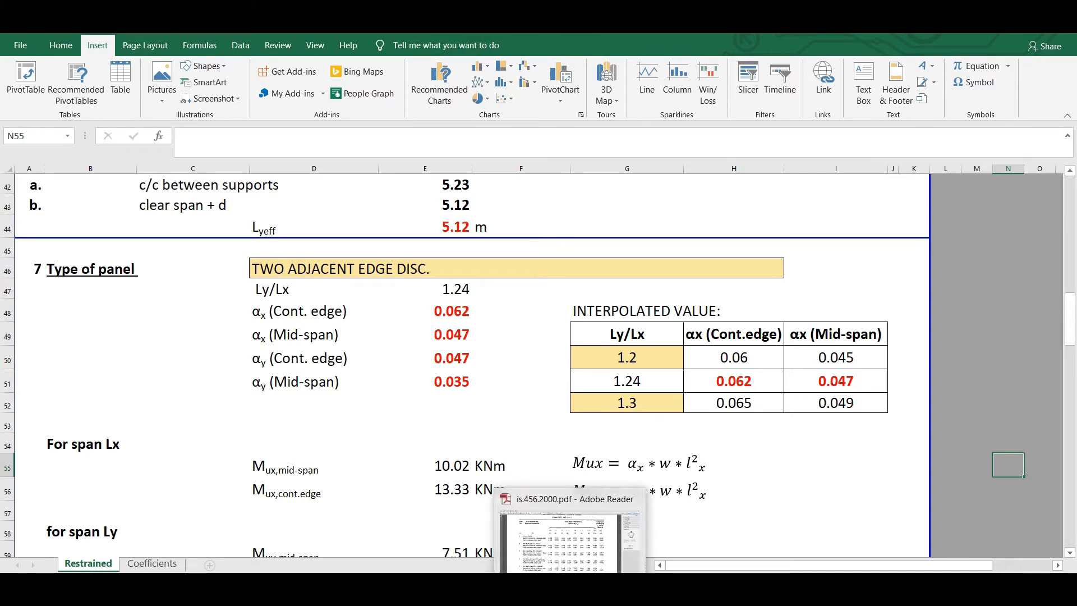
pyautogui.click(572, 558)
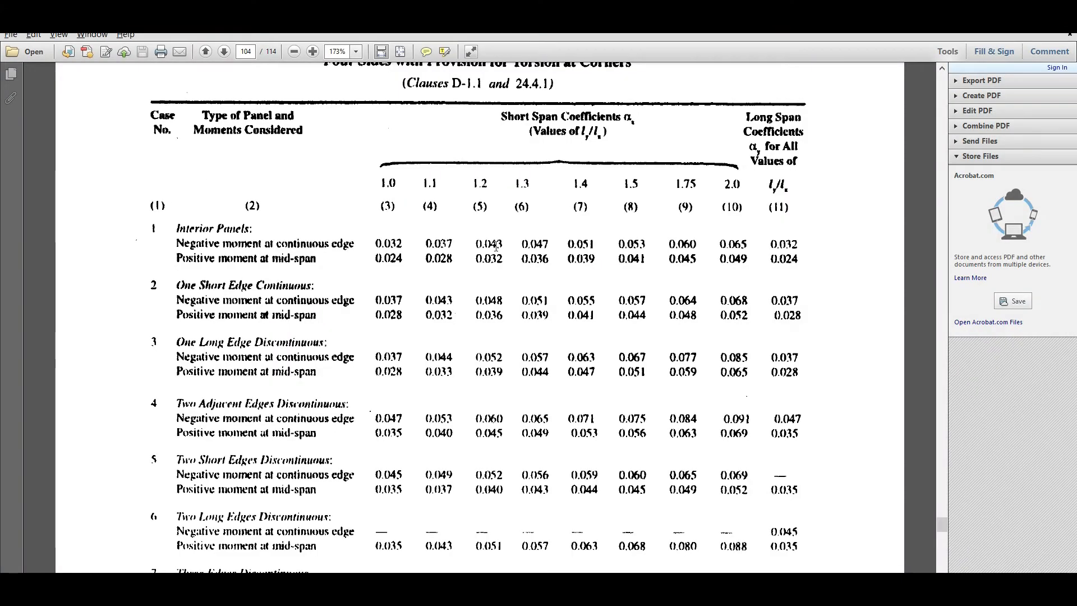
pyautogui.scroll(2, 443, 237)
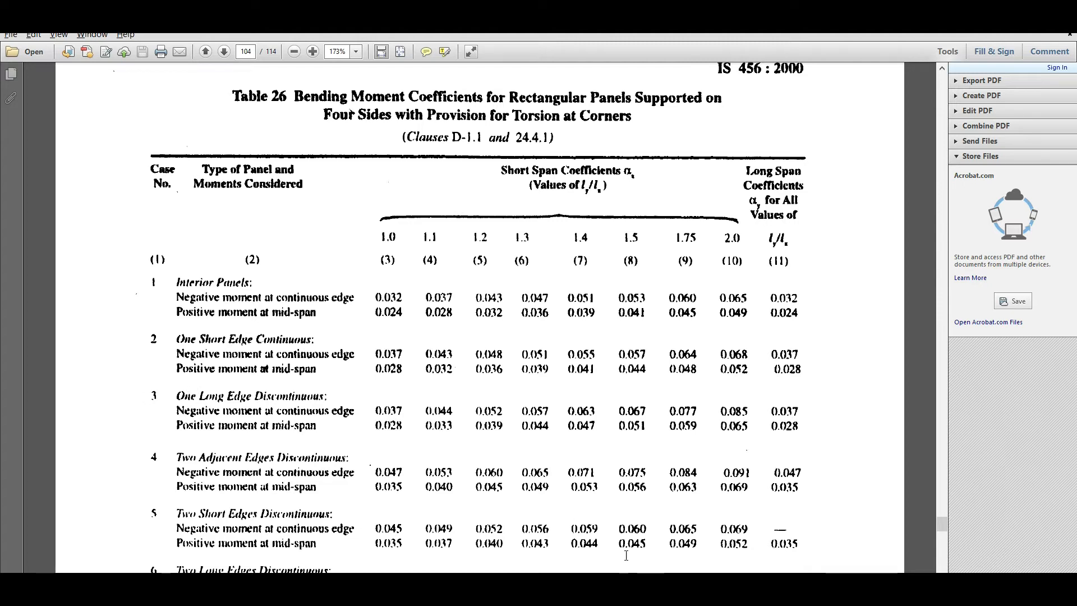
# Switch back to the Excel sheet and examine the slab layout sketch beside the basic data for panel edge conditions.
pyautogui.hotkey('alt', 'Tab')
pyautogui.scroll(10, 586, 312)
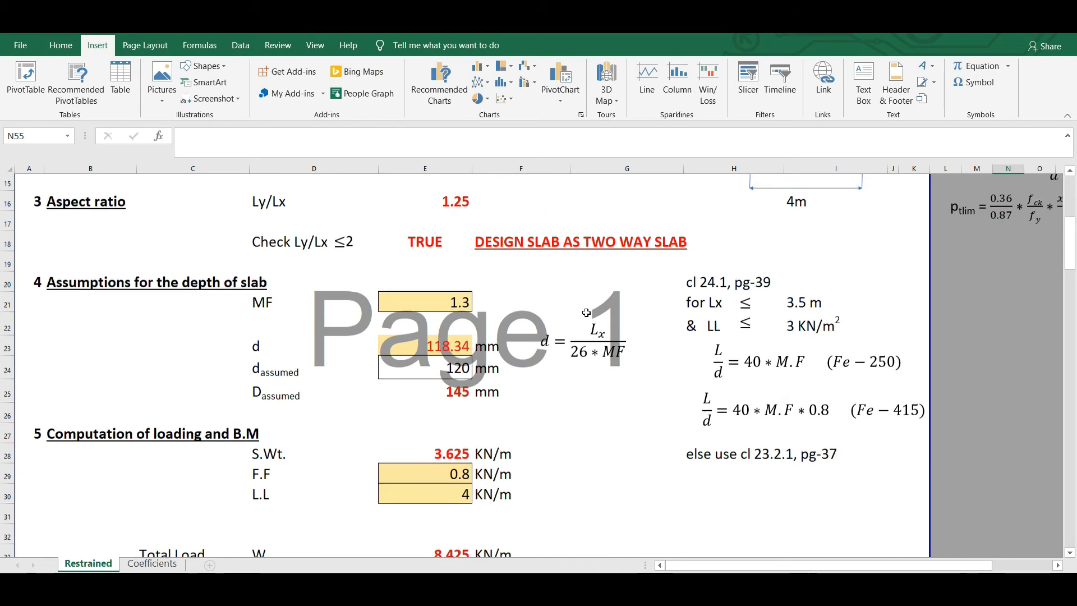
pyautogui.scroll(5, 586, 312)
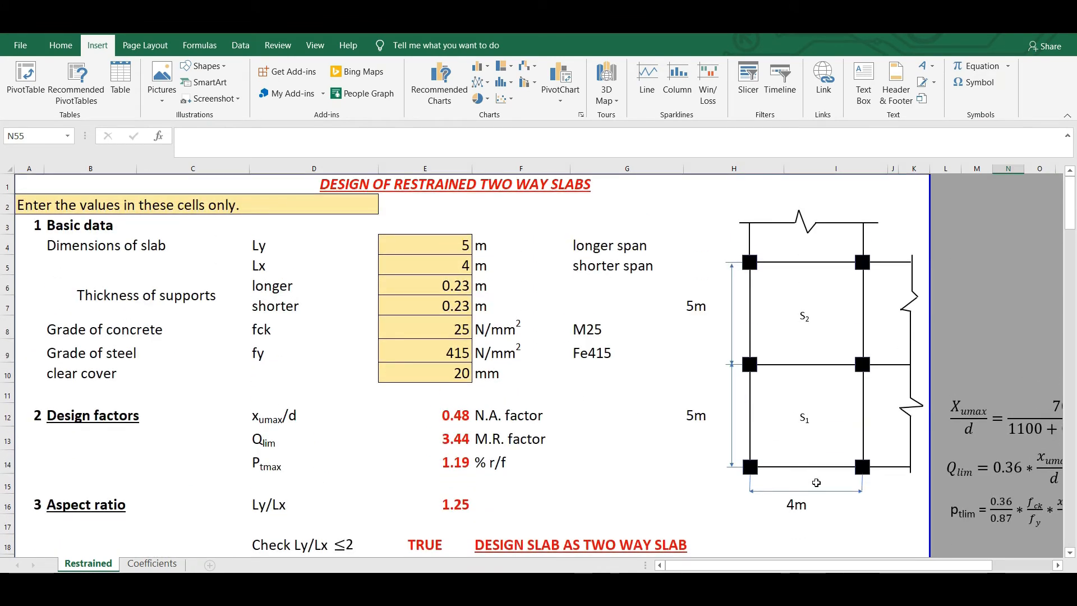
pyautogui.scroll(-1, 646, 409)
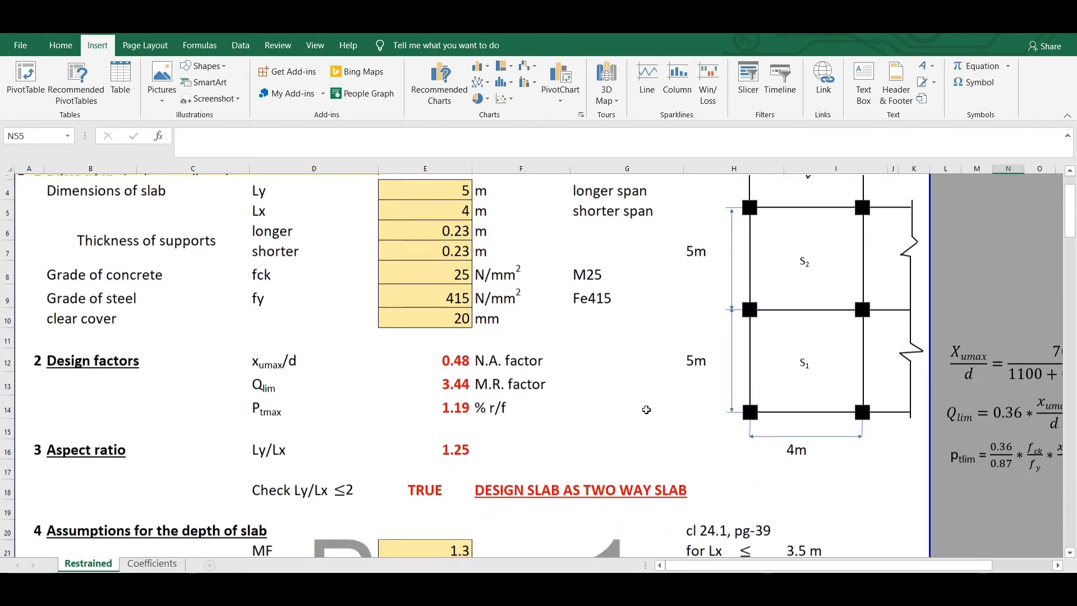
# Inspect the Ly/Lx ratio formula in cell E47 of the type of panel section.
pyautogui.scroll(-6, 646, 410)
pyautogui.scroll(-4, 518, 387)
pyautogui.click(453, 467)
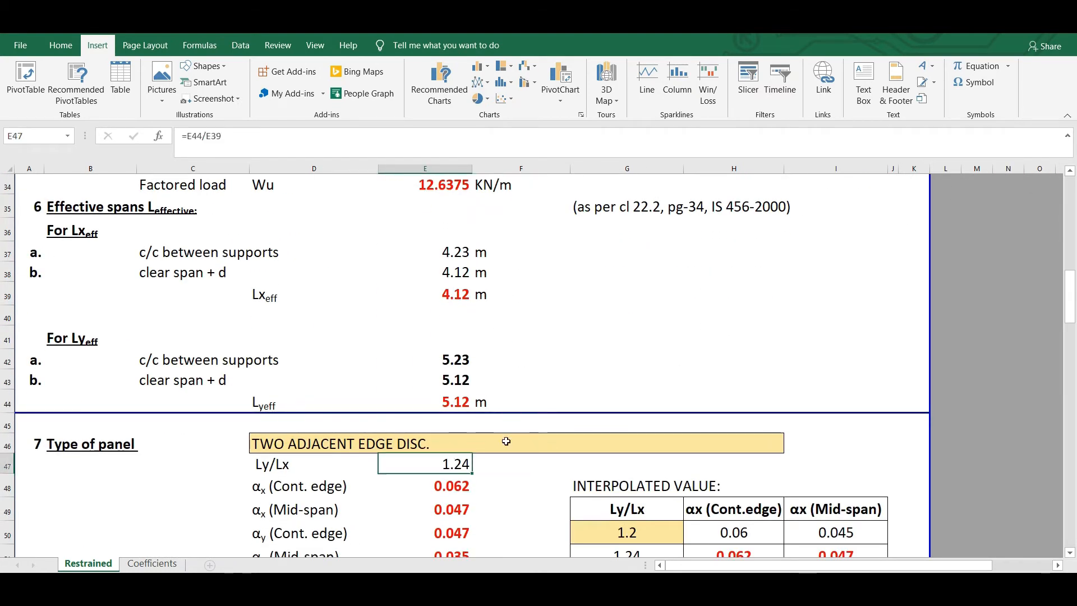
pyautogui.scroll(-1, 629, 353)
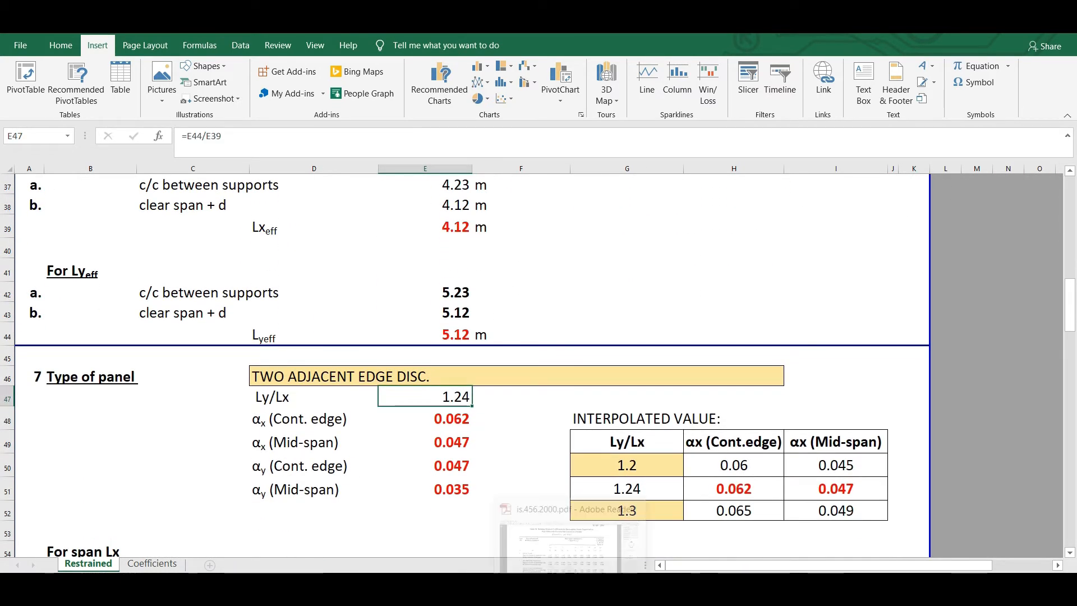
# Switch to the code PDF and locate the Two Adjacent Edges Discontinuous case and the 1.2 and 1.3 ratio columns in Table 26.
pyautogui.click(561, 594)
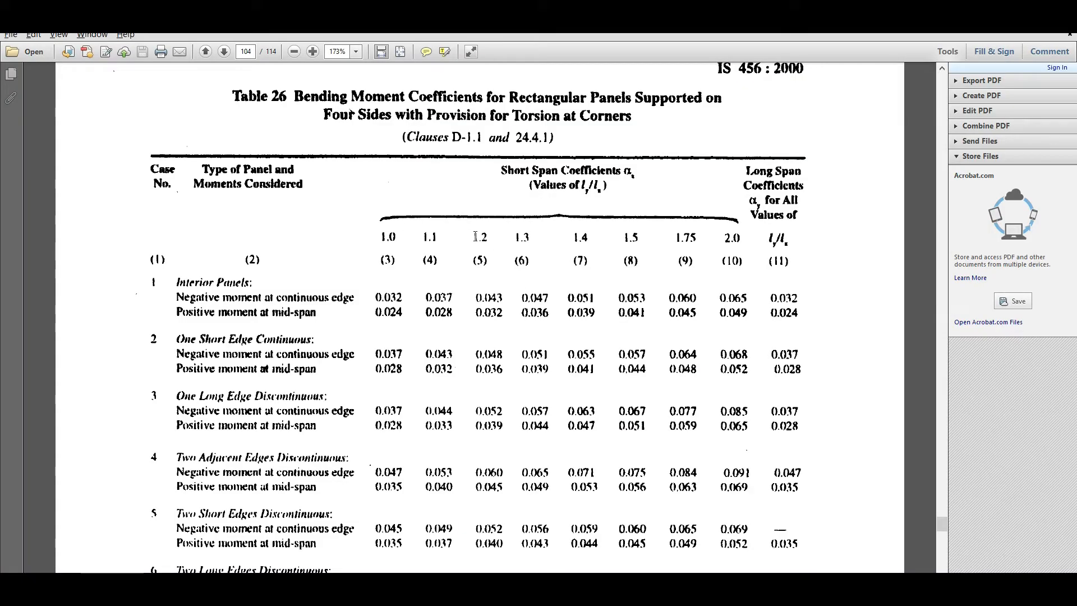
pyautogui.moveTo(476, 240); pyautogui.dragTo(529, 238)
pyautogui.moveTo(177, 457); pyautogui.dragTo(341, 457)
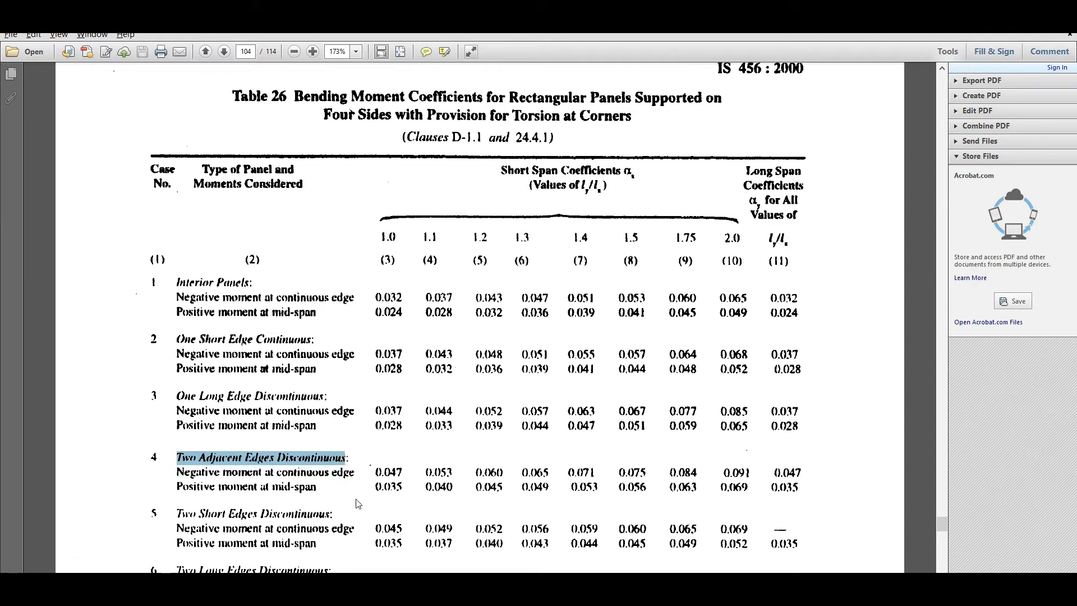
pyautogui.click(107, 482)
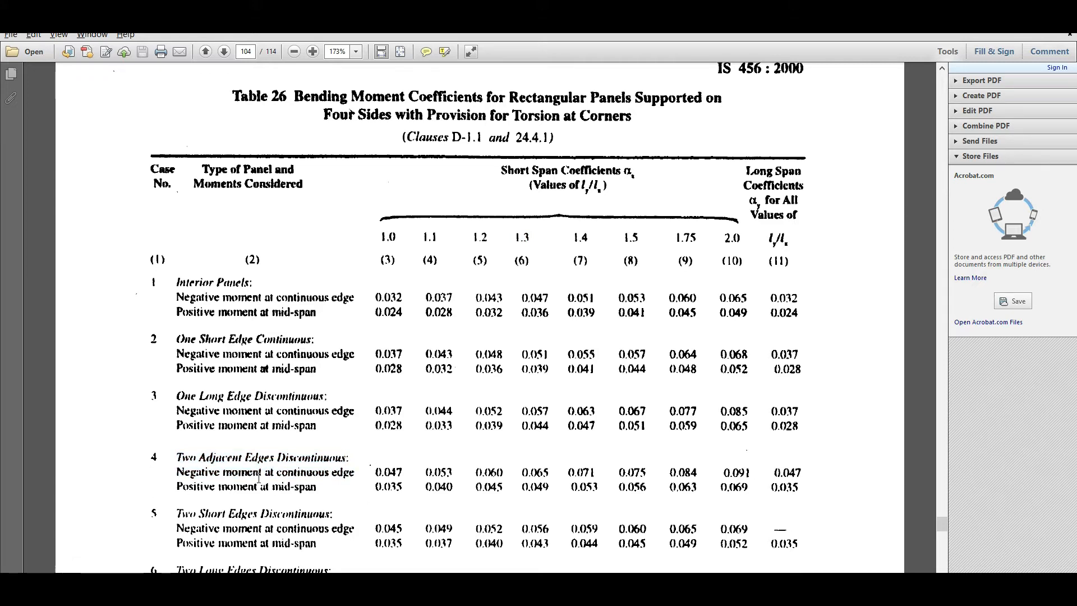
# Read the negative continuous-edge and positive mid-span coefficients of case 4 in the 1.2 column of Table 26.
pyautogui.moveTo(177, 473); pyautogui.dragTo(342, 482)
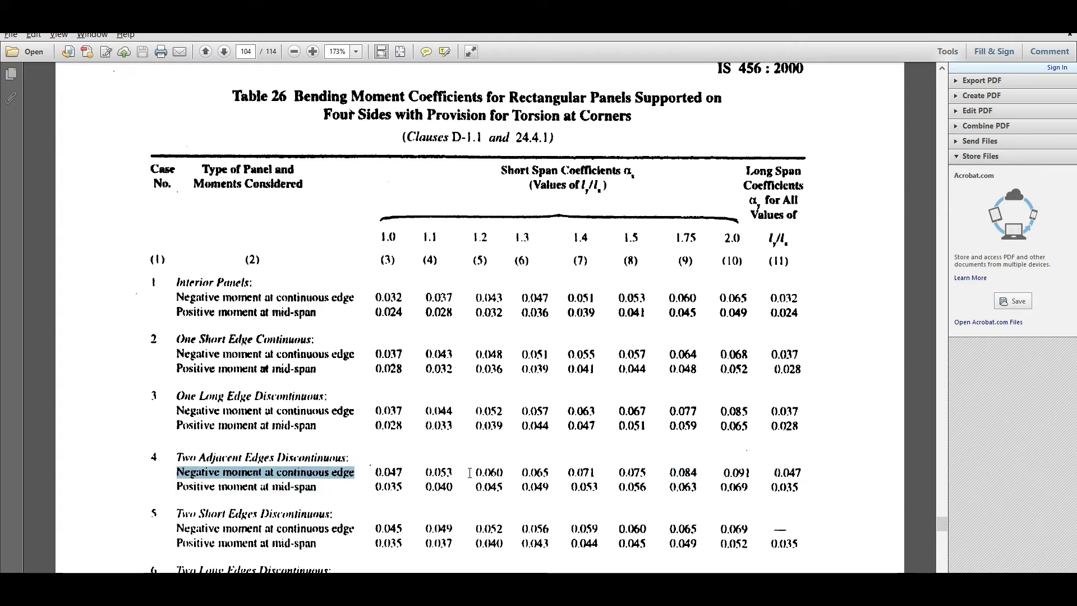
pyautogui.moveTo(475, 472); pyautogui.dragTo(504, 475)
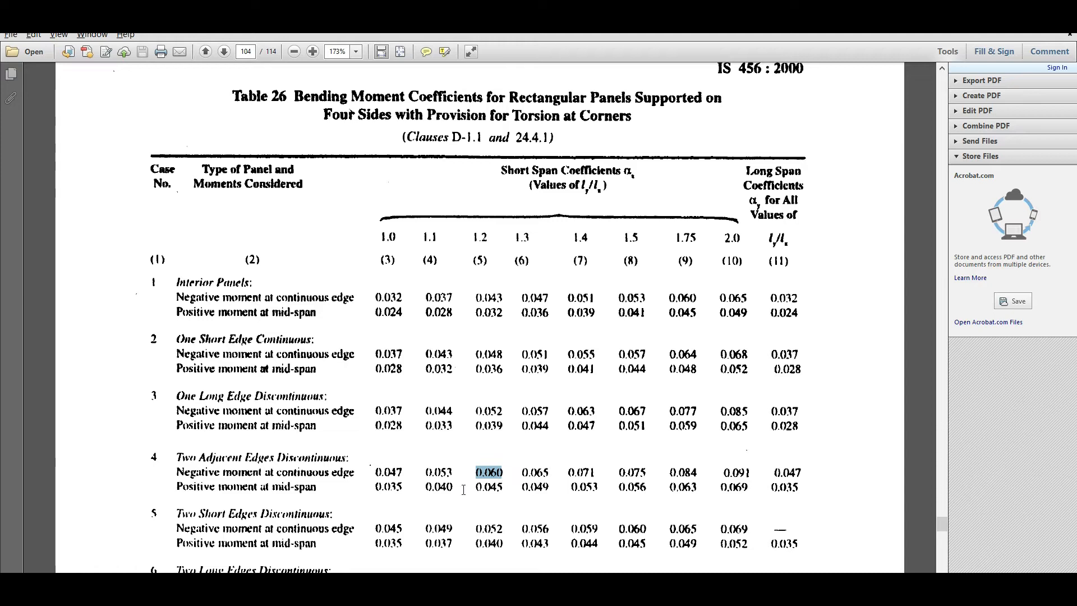
pyautogui.moveTo(473, 488); pyautogui.dragTo(496, 489)
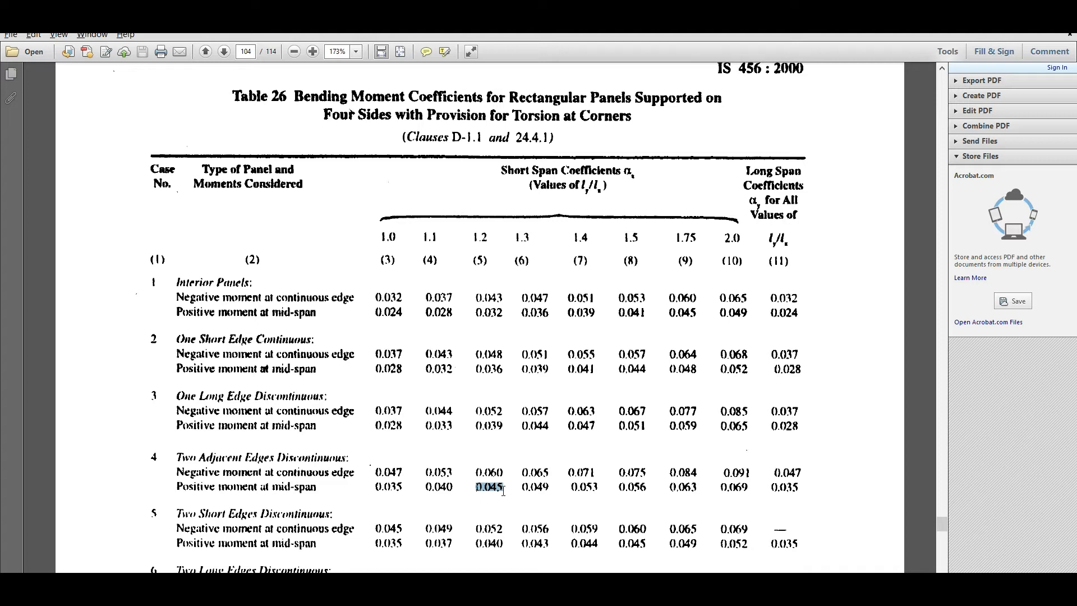
pyautogui.click(878, 529)
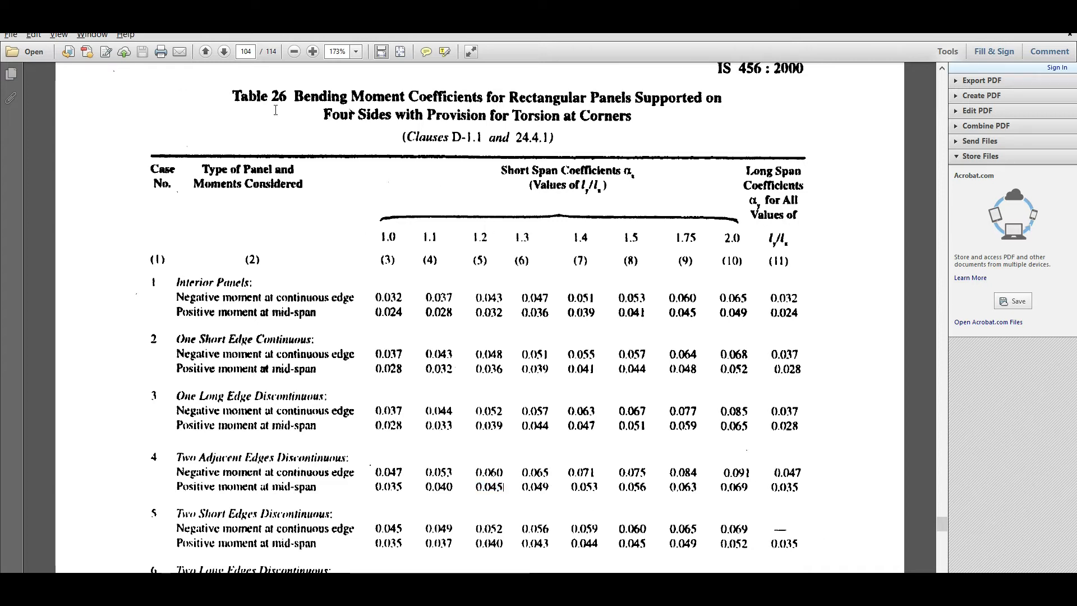
# Review the negative moment at continuous edge row for interior panels, and switch back to Excel to view the Coefficients sheet.
pyautogui.moveTo(604, 586)
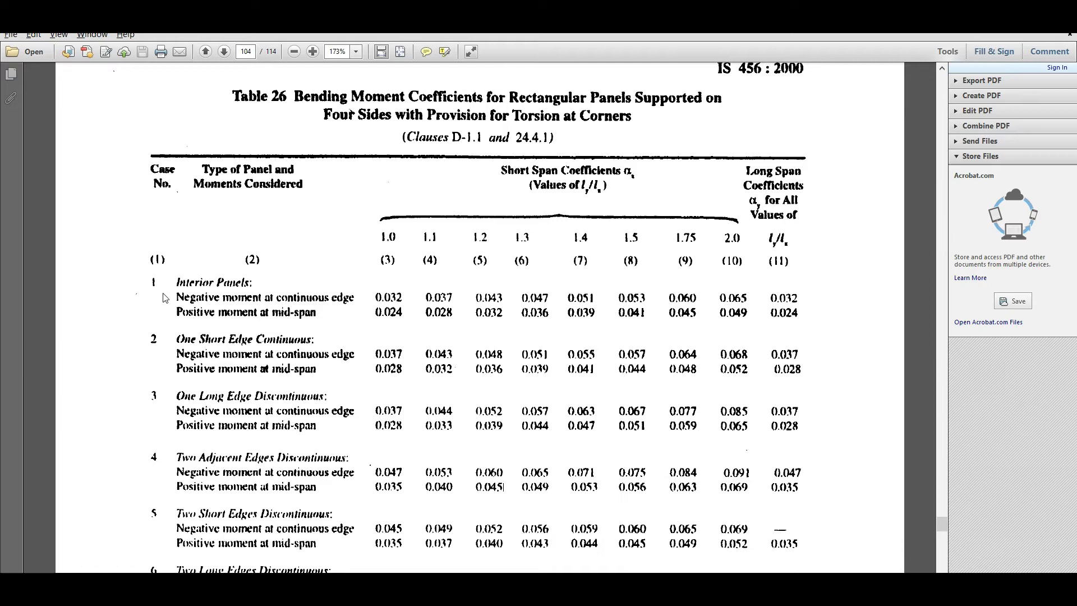
pyautogui.moveTo(168, 293); pyautogui.dragTo(355, 298)
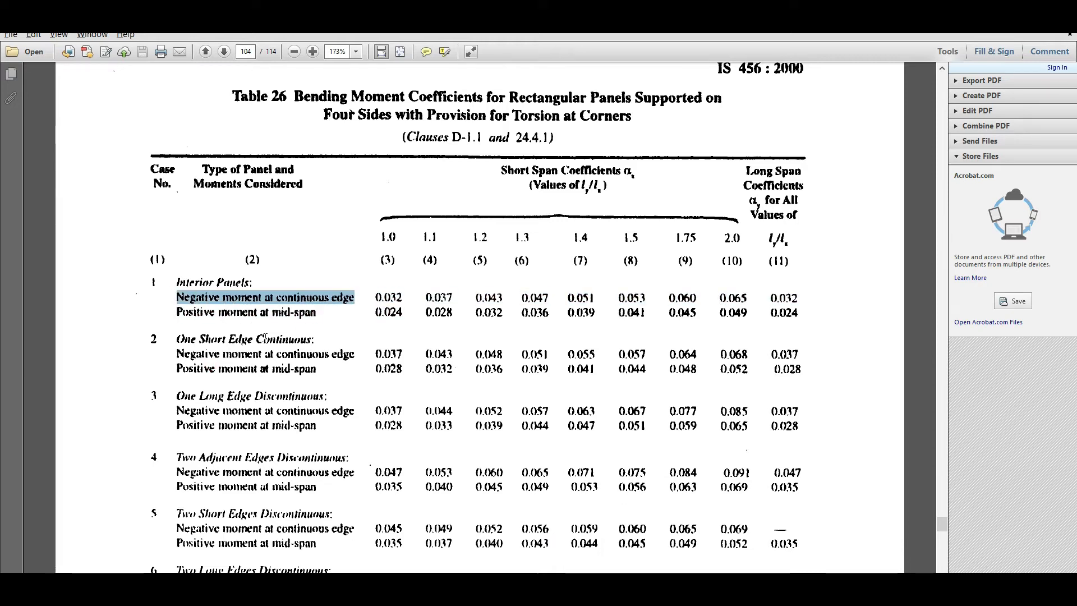
pyautogui.click(198, 452)
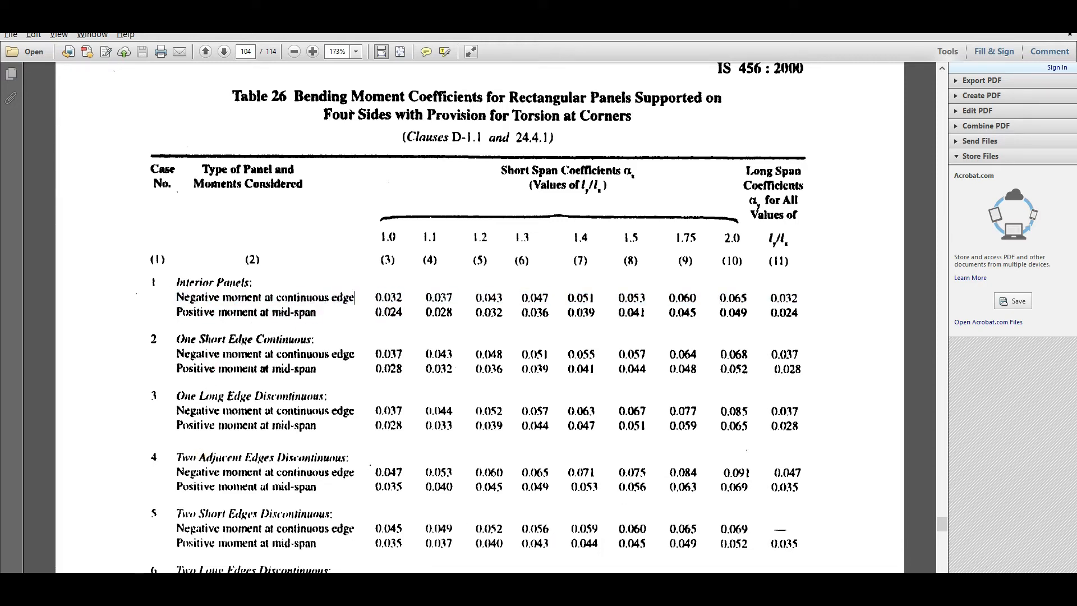
pyautogui.click(656, 589)
pyautogui.click(169, 563)
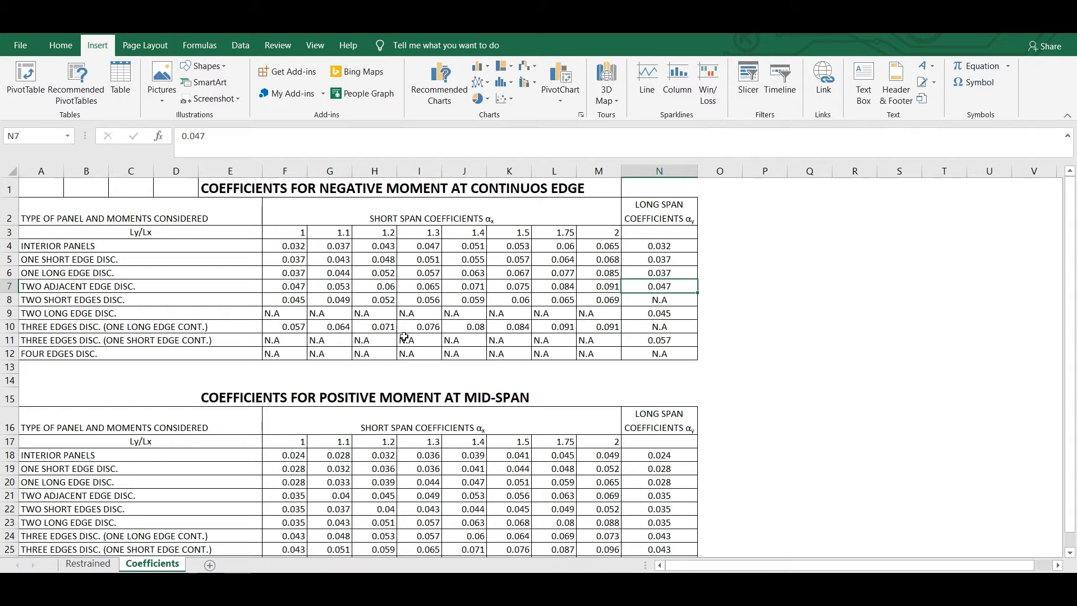
# Return to the Restrained sheet and inspect the ratio bounds 1.2 and 1.3 and the VLOOKUP formulas in cells H50 and I50.
pyautogui.click(88, 563)
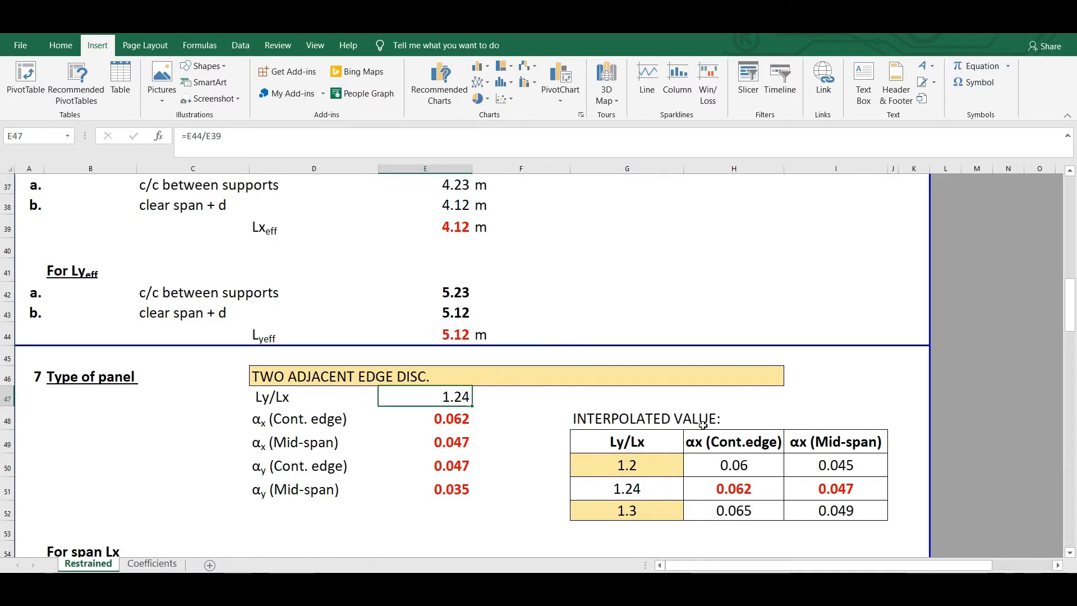
pyautogui.click(716, 466)
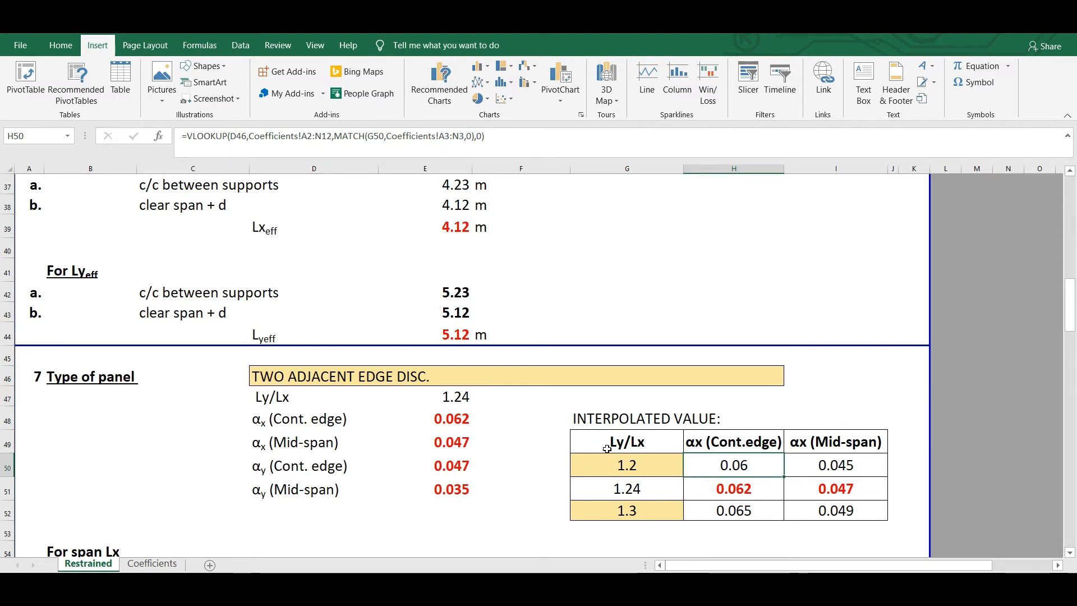
pyautogui.click(655, 465)
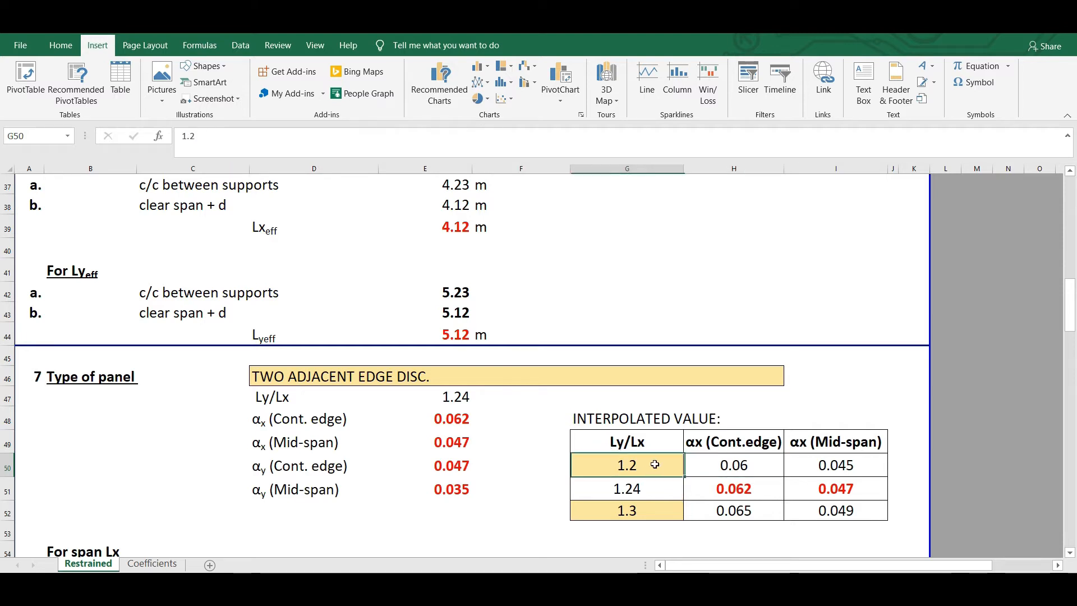
pyautogui.click(665, 515)
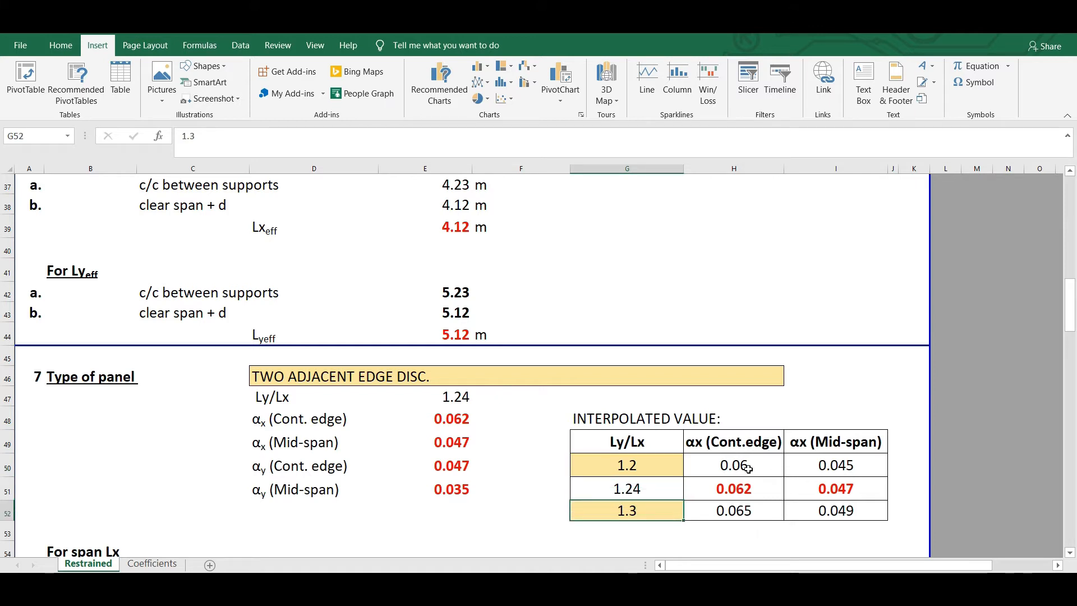
pyautogui.click(747, 469)
pyautogui.click(831, 467)
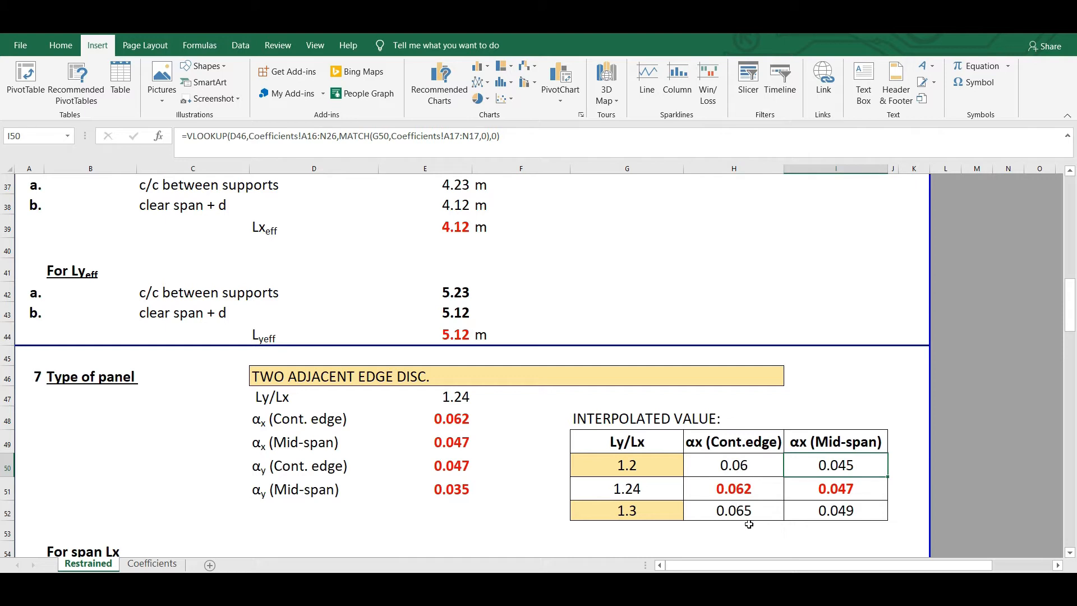
# Examine the interpolation formulas for αx at the continuous edge and mid-span in row 51, along with the ratio cells they use.
pyautogui.click(637, 491)
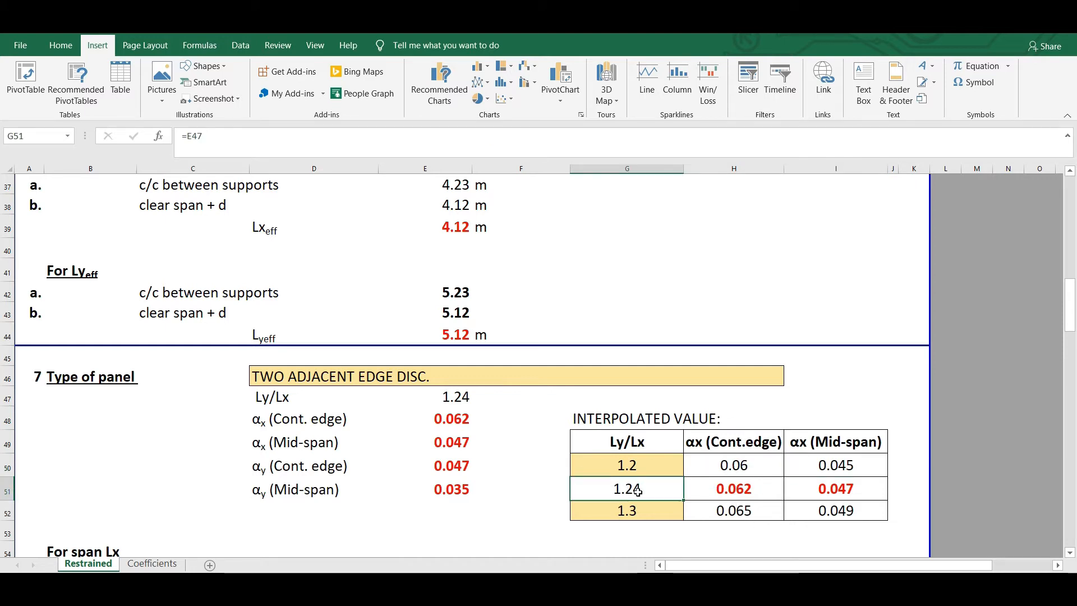
pyautogui.click(648, 471)
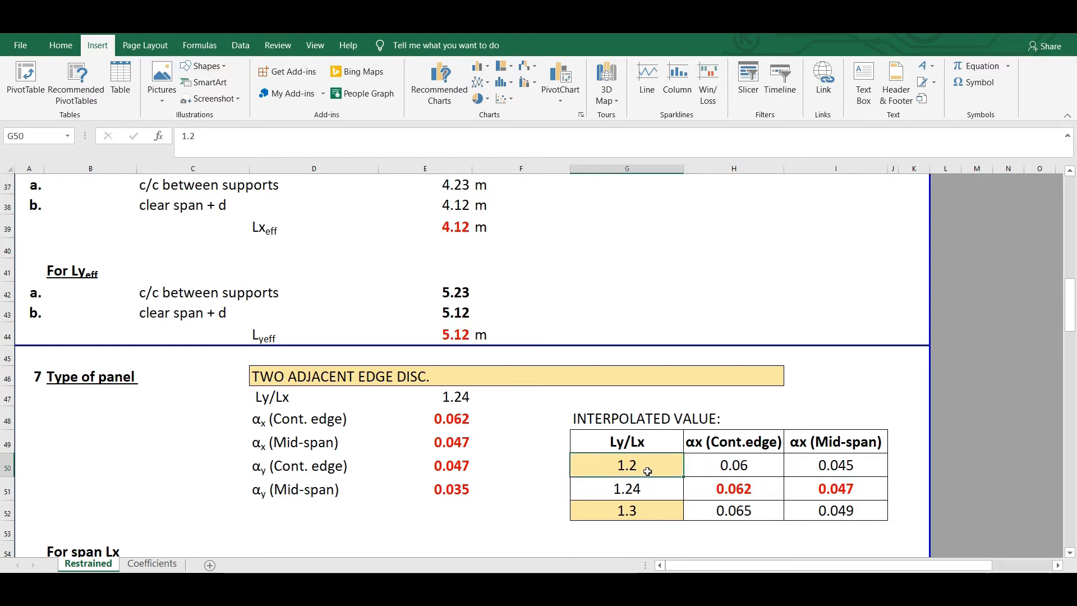
pyautogui.click(643, 514)
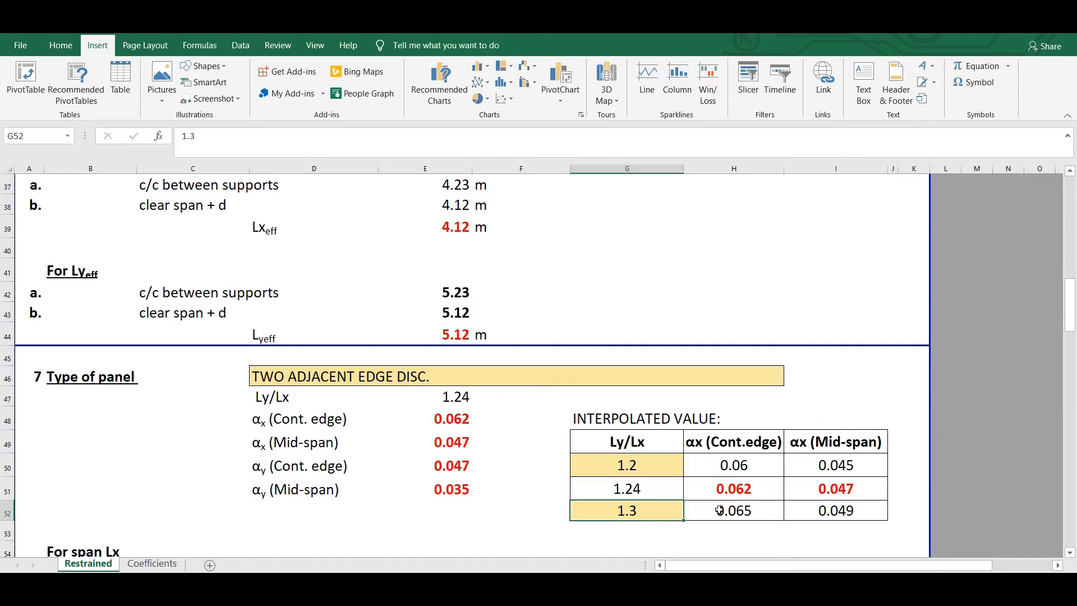
pyautogui.click(744, 490)
pyautogui.click(803, 489)
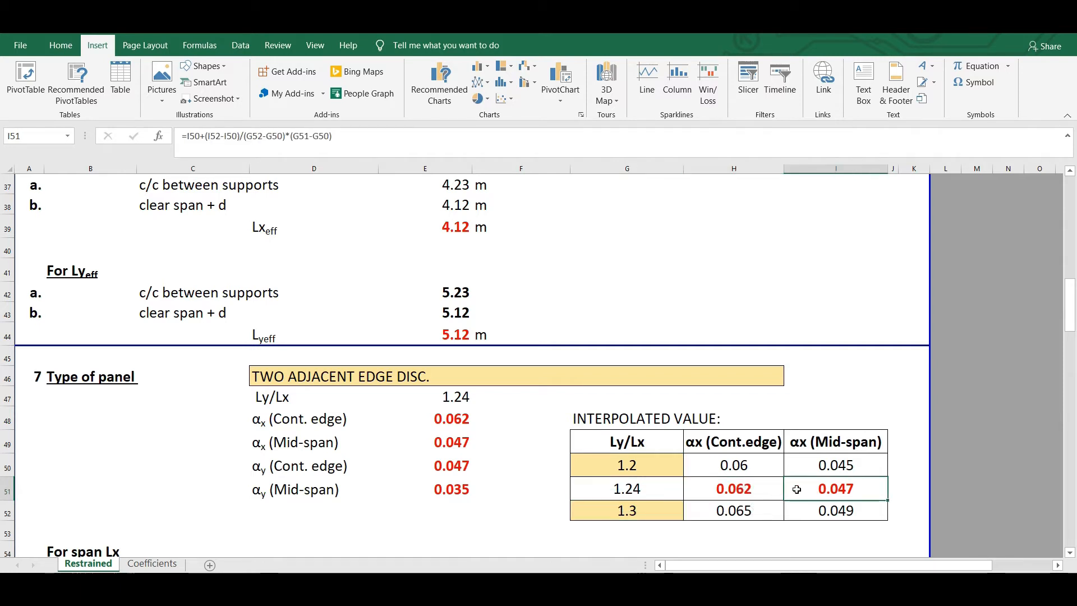
pyautogui.click(753, 492)
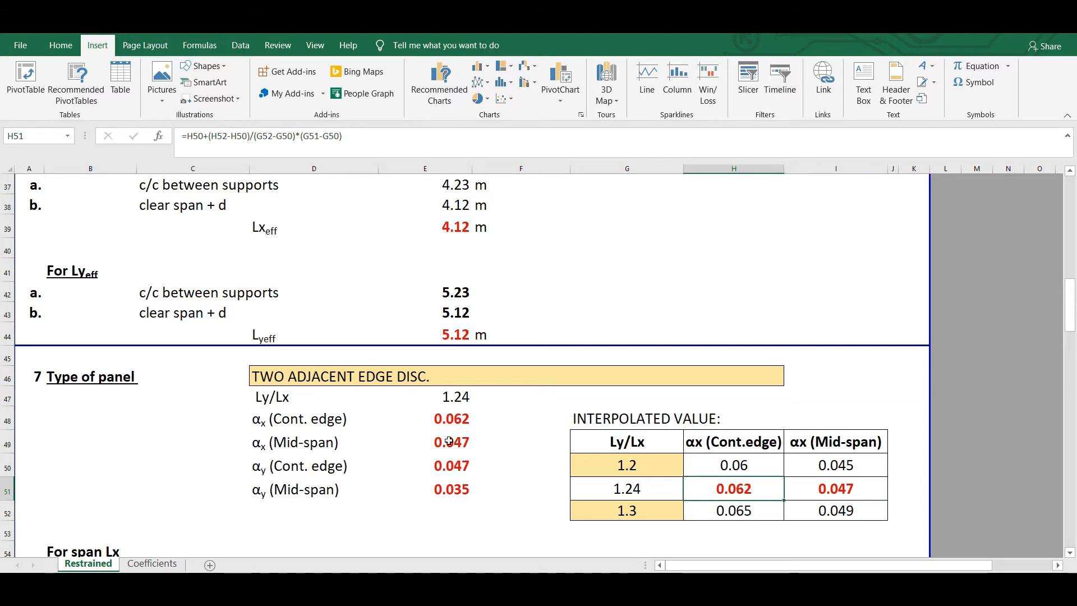
# Check the formulas feeding αx (Cont. edge), αx (Mid-span) and αy (Cont. edge) in cells E48 to E50.
pyautogui.click(460, 430)
pyautogui.click(461, 443)
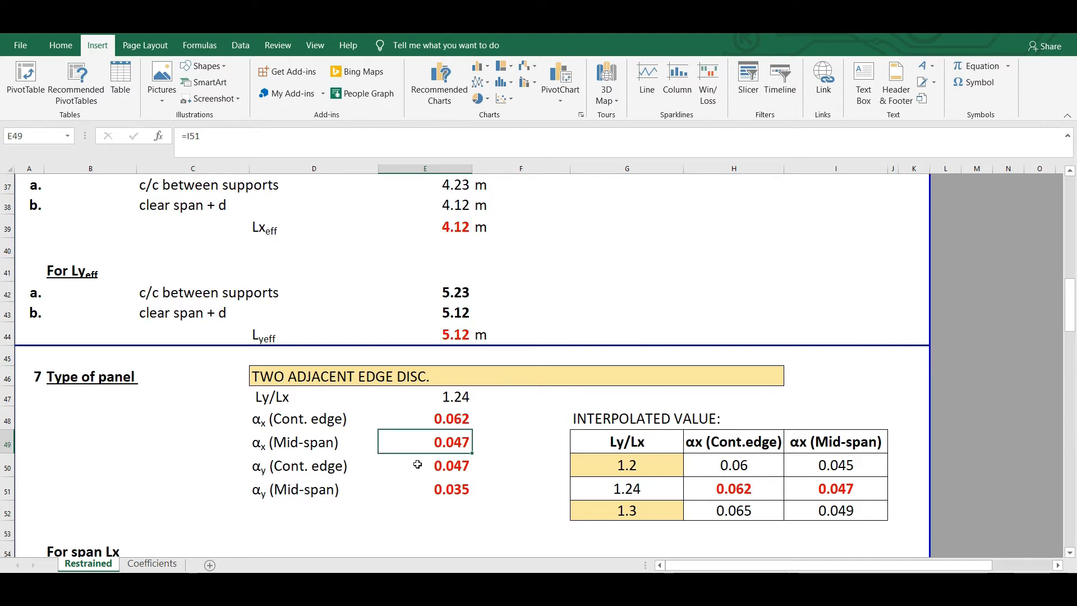
pyautogui.click(446, 469)
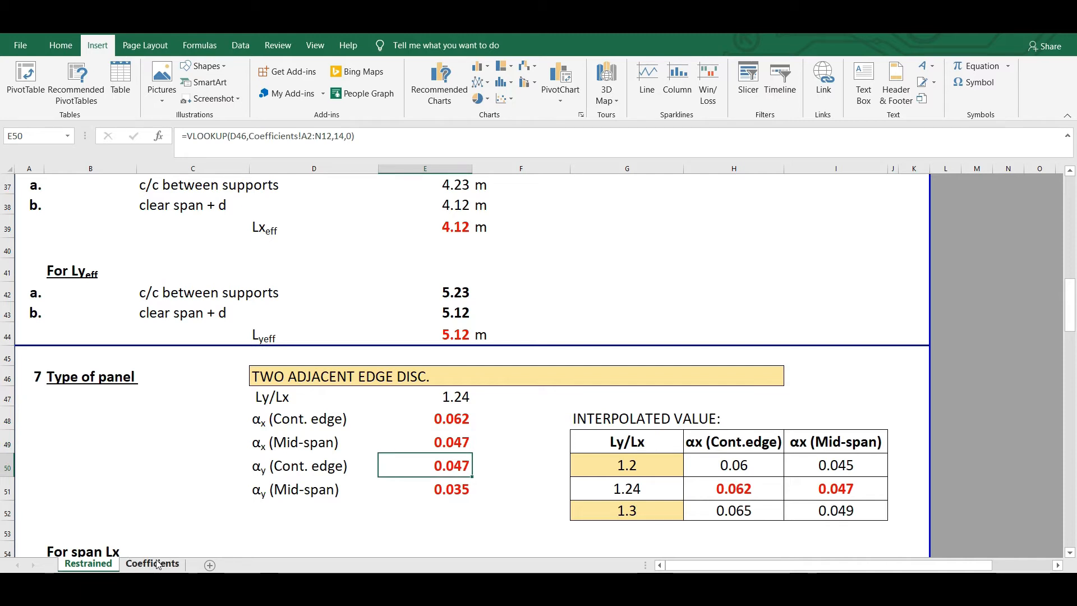
# Review the long span coefficients αy in column N of the Coefficients sheet, including the interior panels value for continuous-edge negative moment.
pyautogui.click(152, 563)
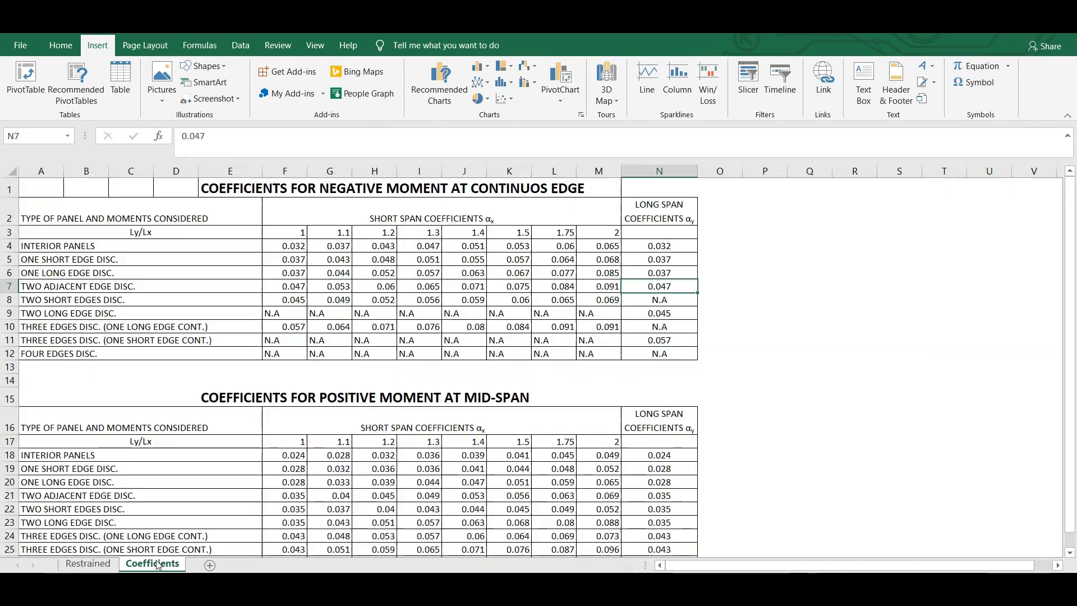
pyautogui.click(681, 211)
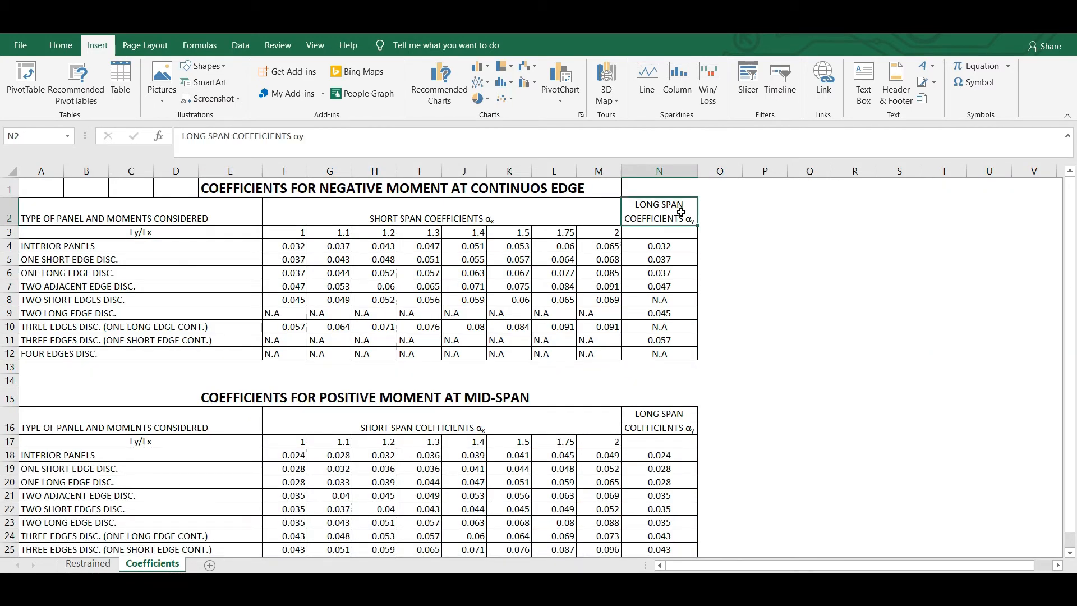
pyautogui.click(676, 170)
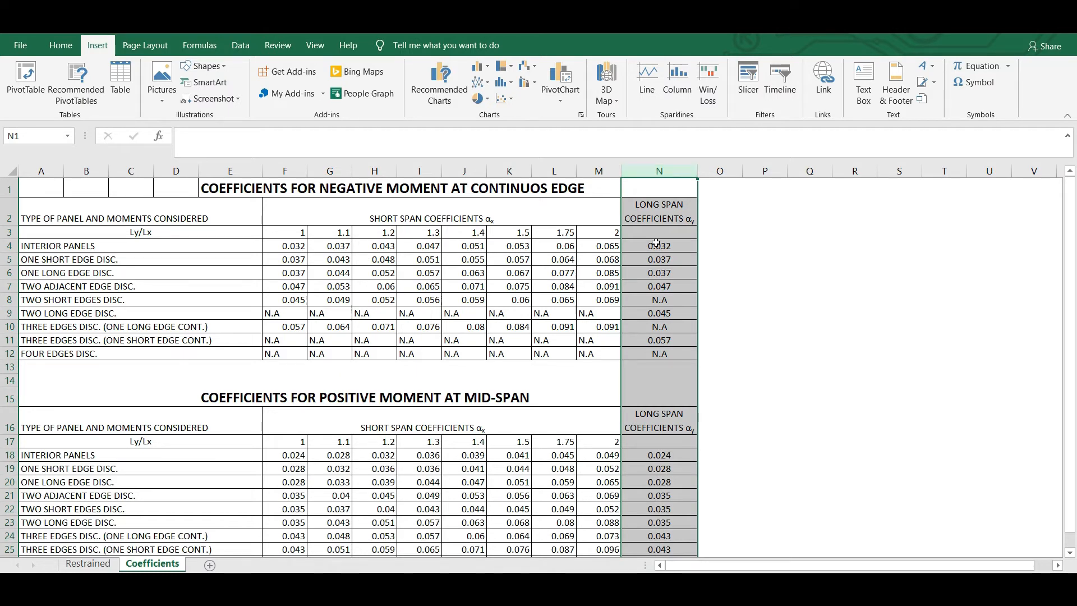
pyautogui.click(101, 251)
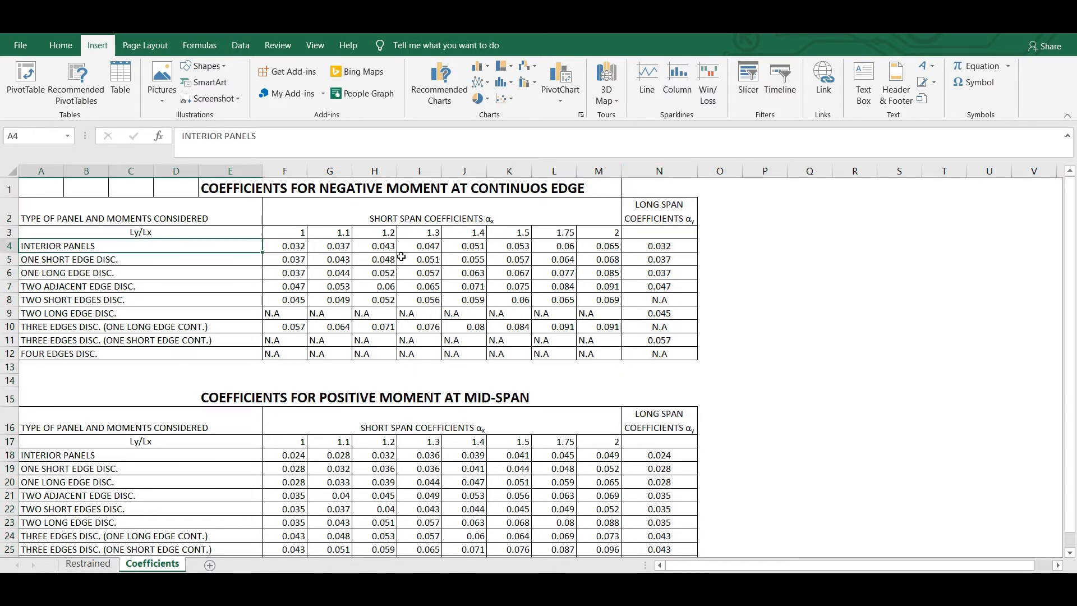
pyautogui.click(669, 248)
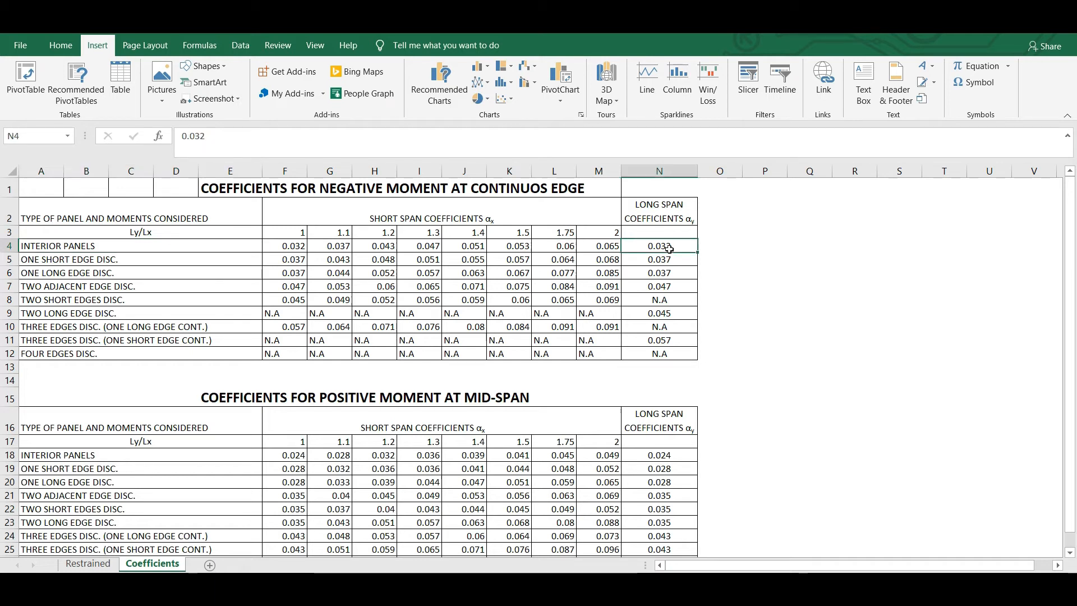
pyautogui.click(664, 171)
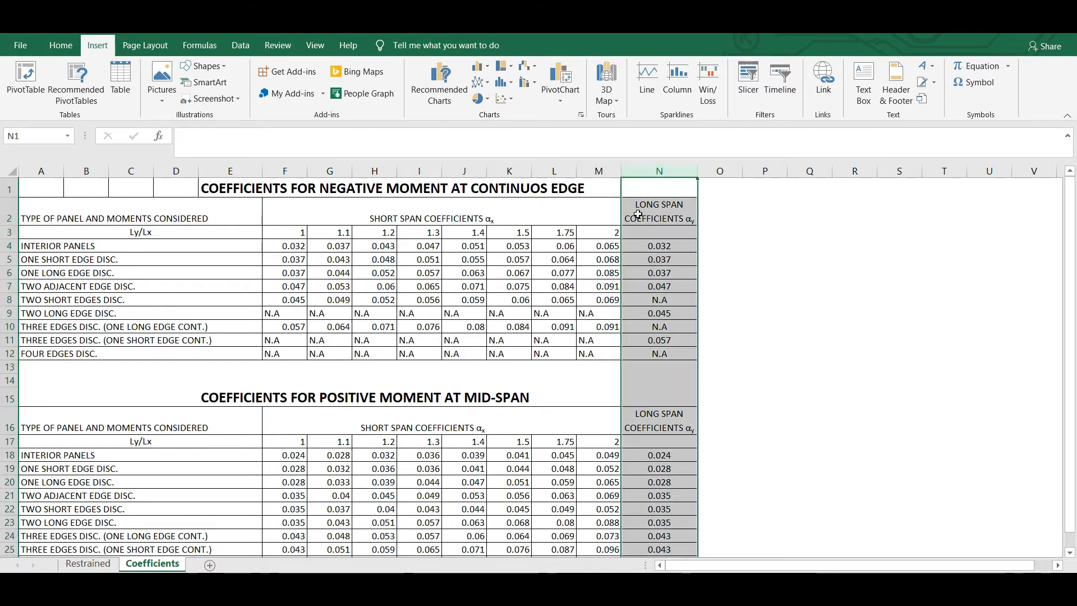
pyautogui.click(642, 249)
# Return to the Restrained sheet and compare the VLOOKUP formulas for αy (Cont. edge) and αy (Mid-span) in cells E50 and E51.
pyautogui.click(90, 564)
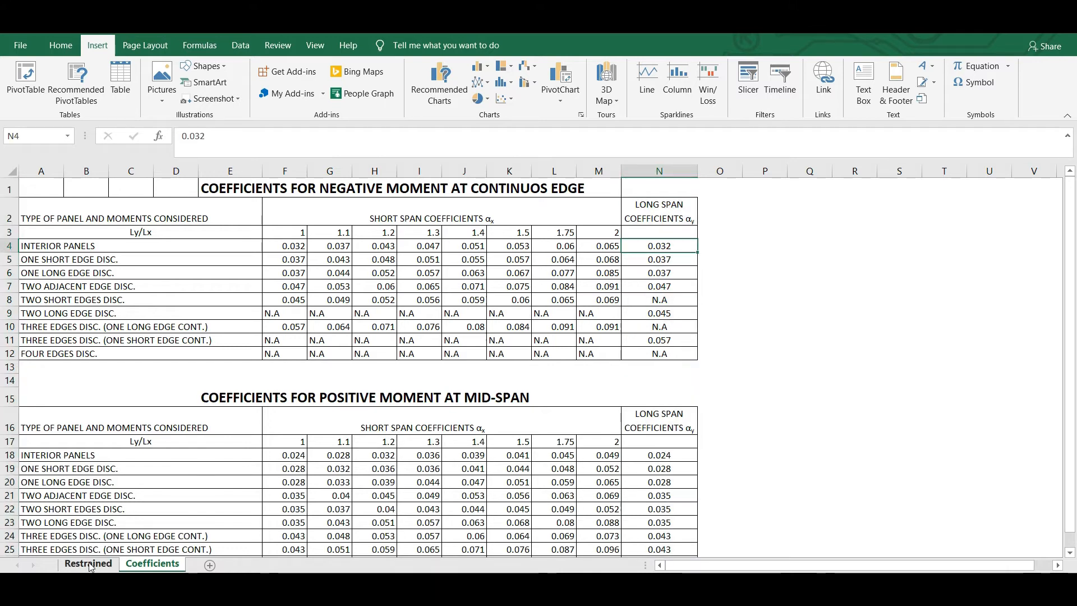
pyautogui.click(455, 487)
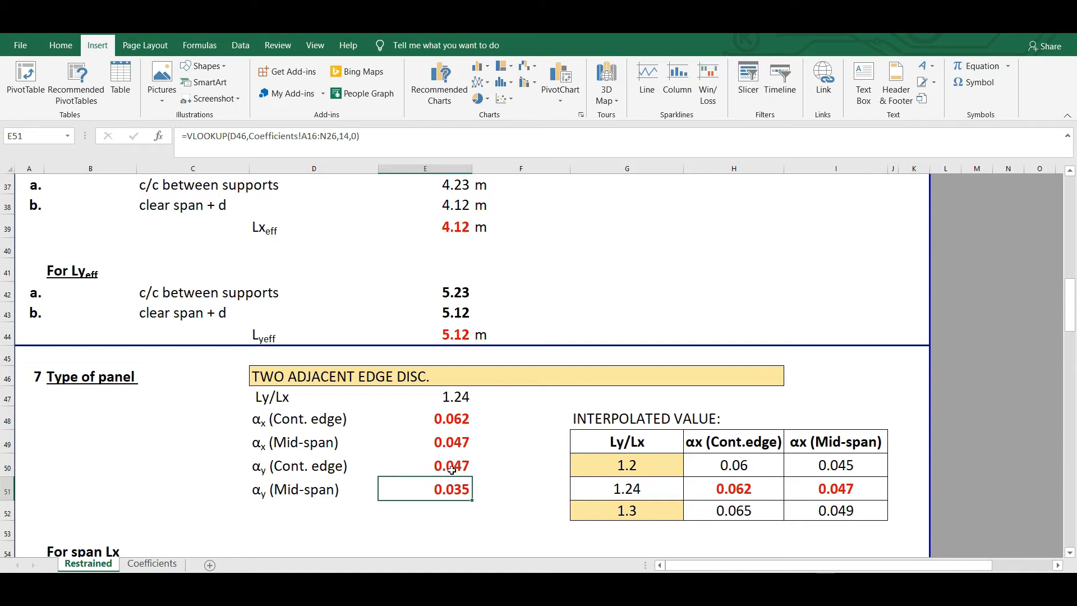
pyautogui.click(451, 469)
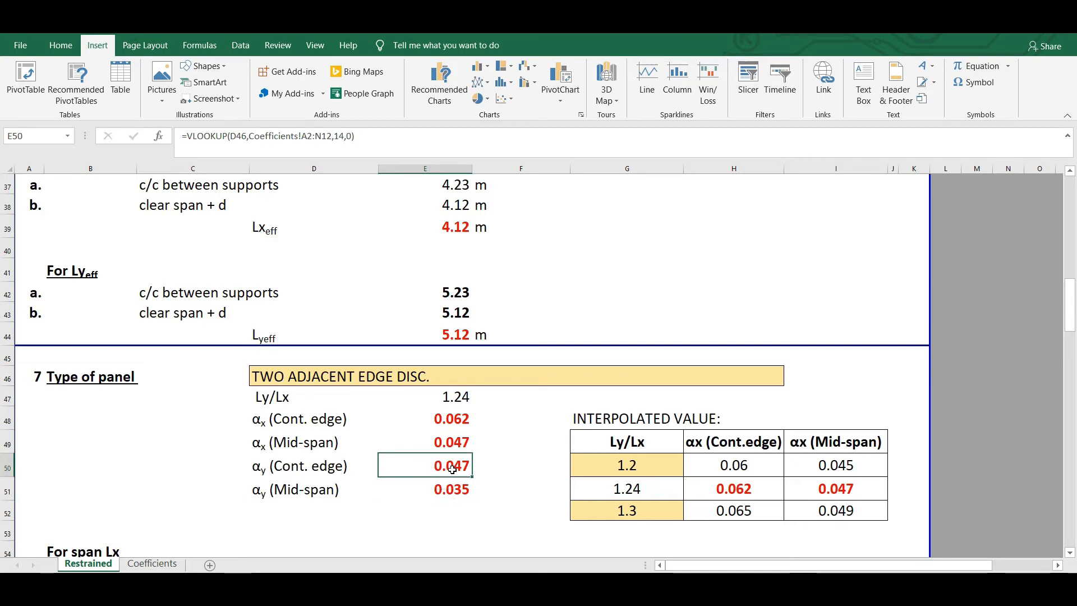
pyautogui.click(452, 488)
pyautogui.scroll(-1, 283, 408)
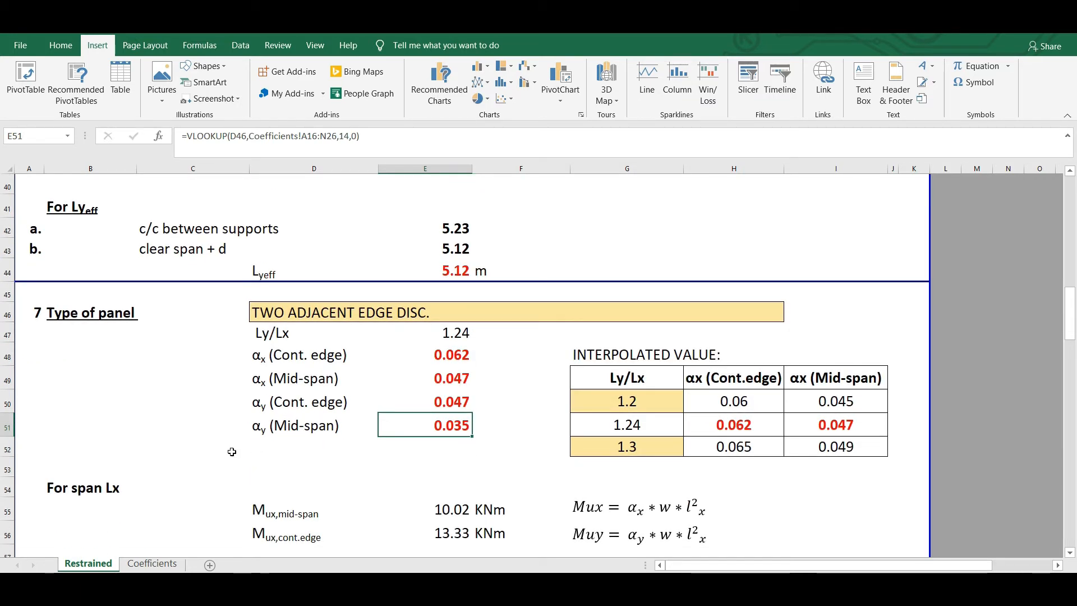
pyautogui.click(306, 405)
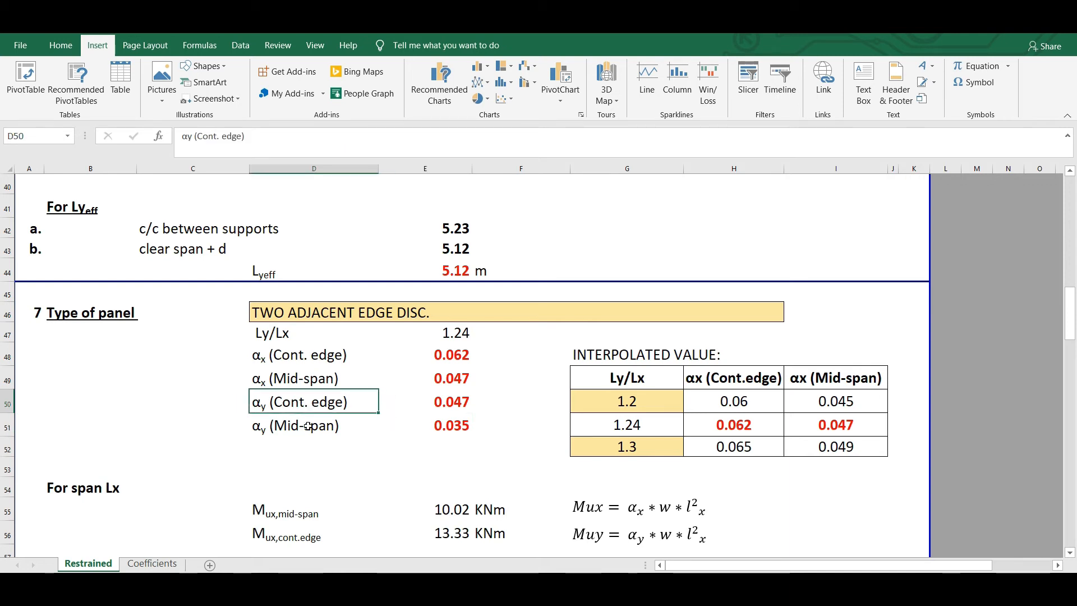
pyautogui.press('Down')
pyautogui.press('Down')
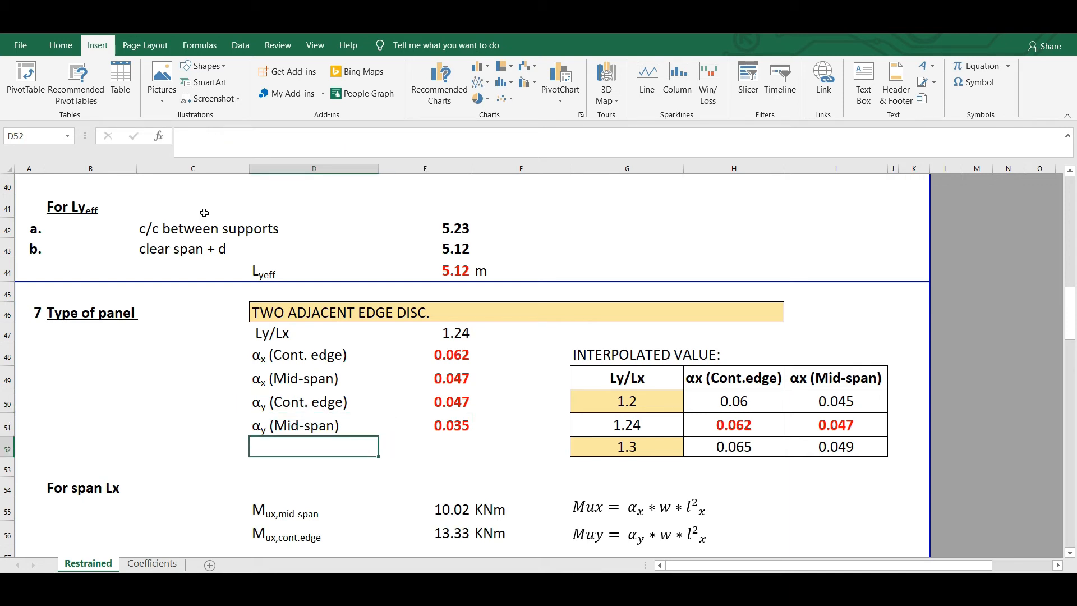
# Examine the Mux,mid-span formula in cell E55 and trace its coefficient, factored load and Lx effective span references.
pyautogui.scroll(-2, 231, 339)
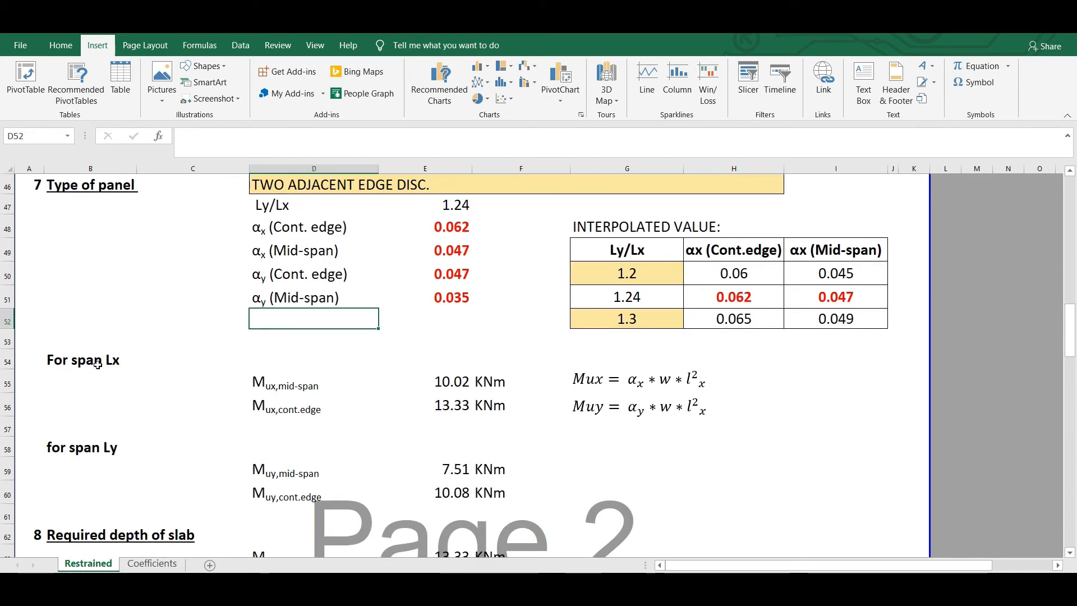
pyautogui.click(292, 388)
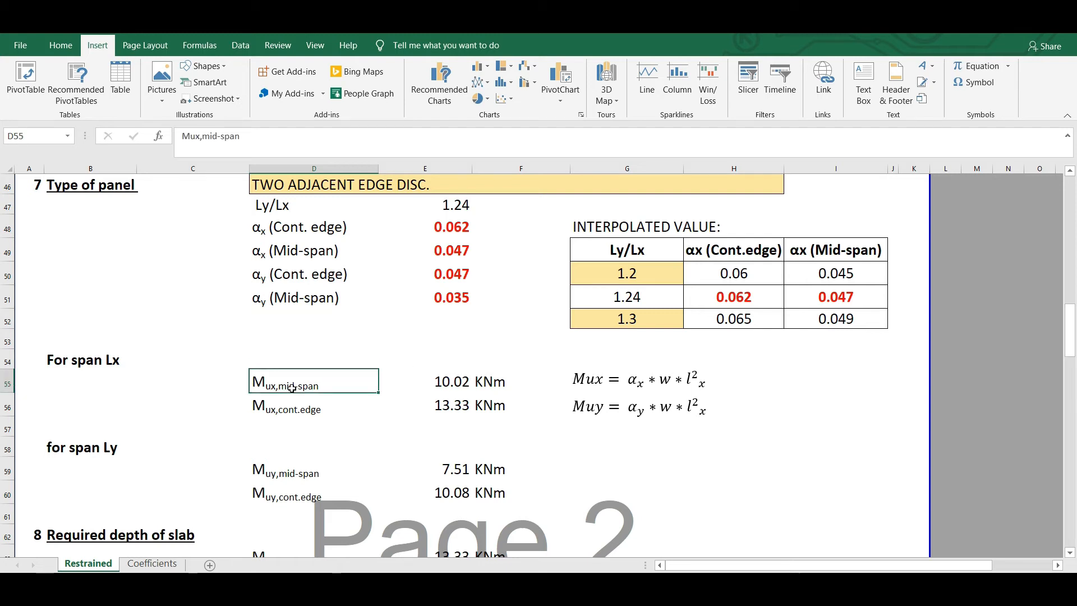
pyautogui.click(433, 384)
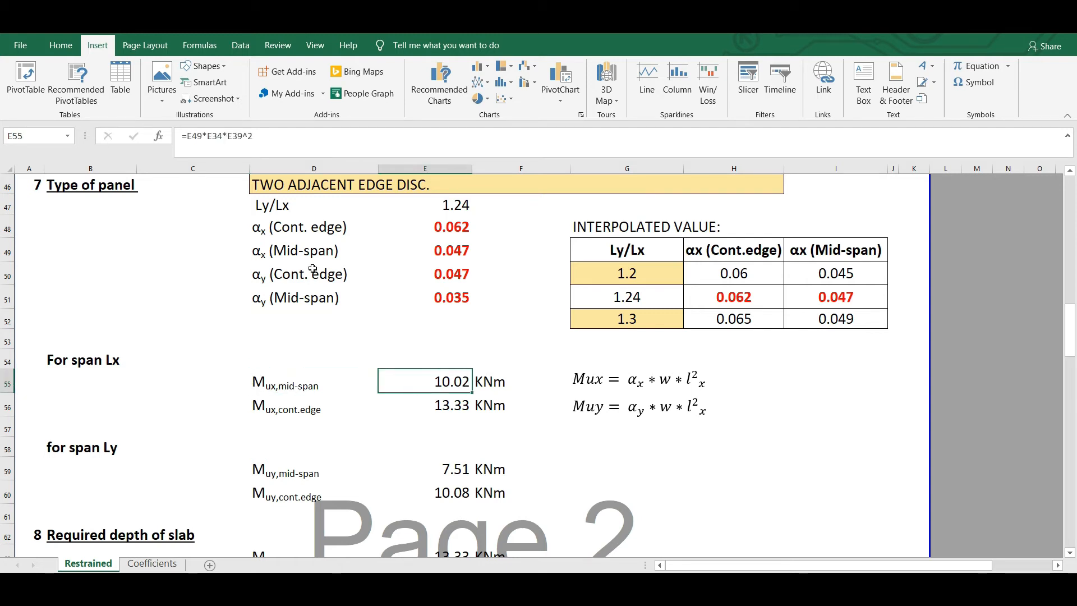
pyautogui.click(194, 136)
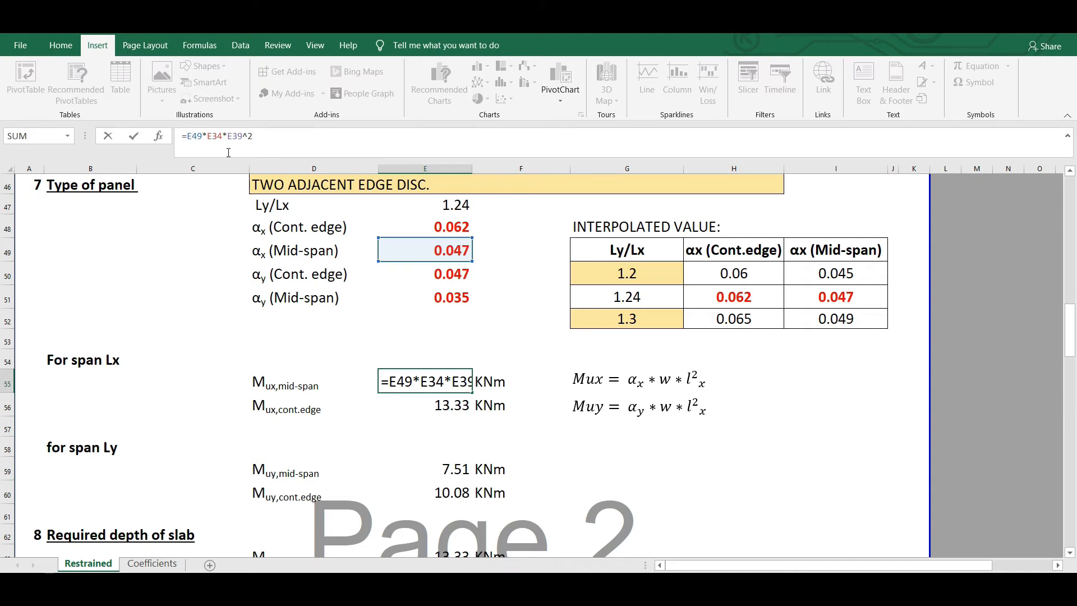
pyautogui.scroll(6, 471, 348)
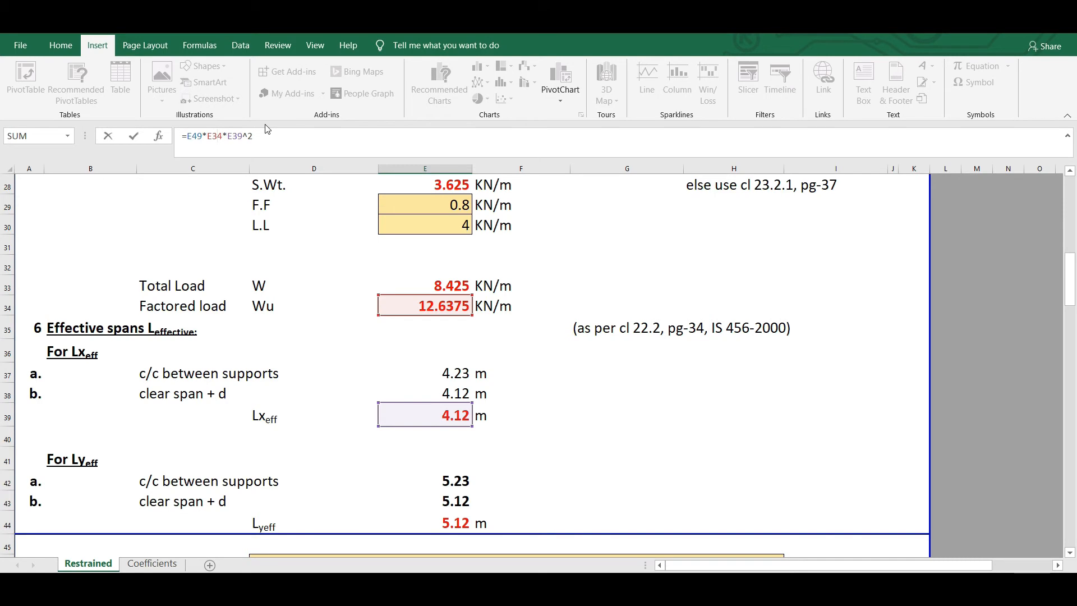
pyautogui.press('Return')
pyautogui.press('Up')
pyautogui.scroll(-1, 458, 480)
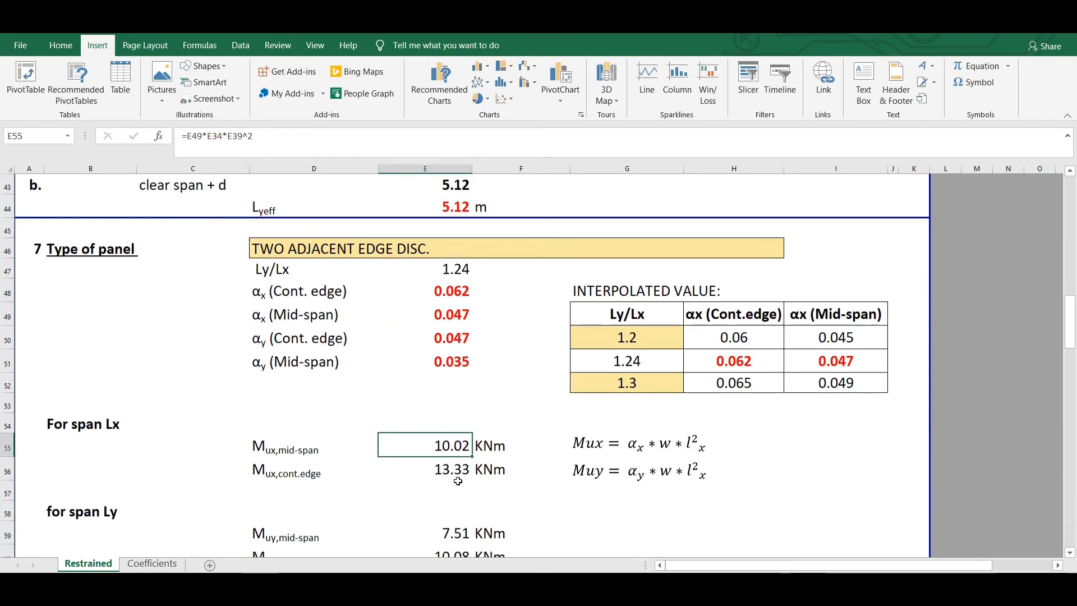
# Check the Mux,cont.edge formula in cell E56 against the αx, factored load and effective span cells it references.
pyautogui.click(434, 472)
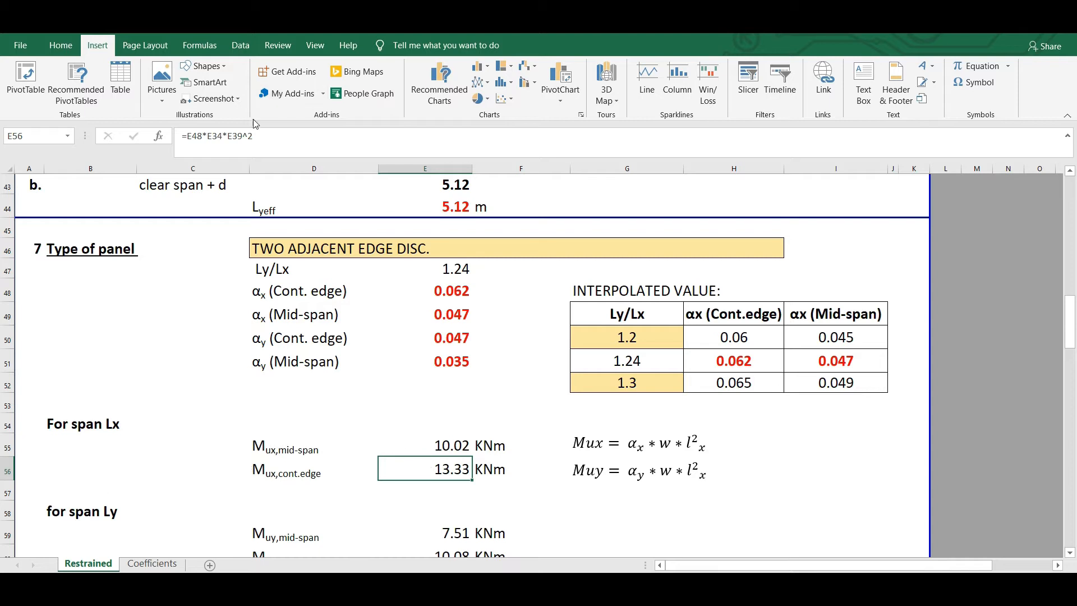
pyautogui.click(199, 136)
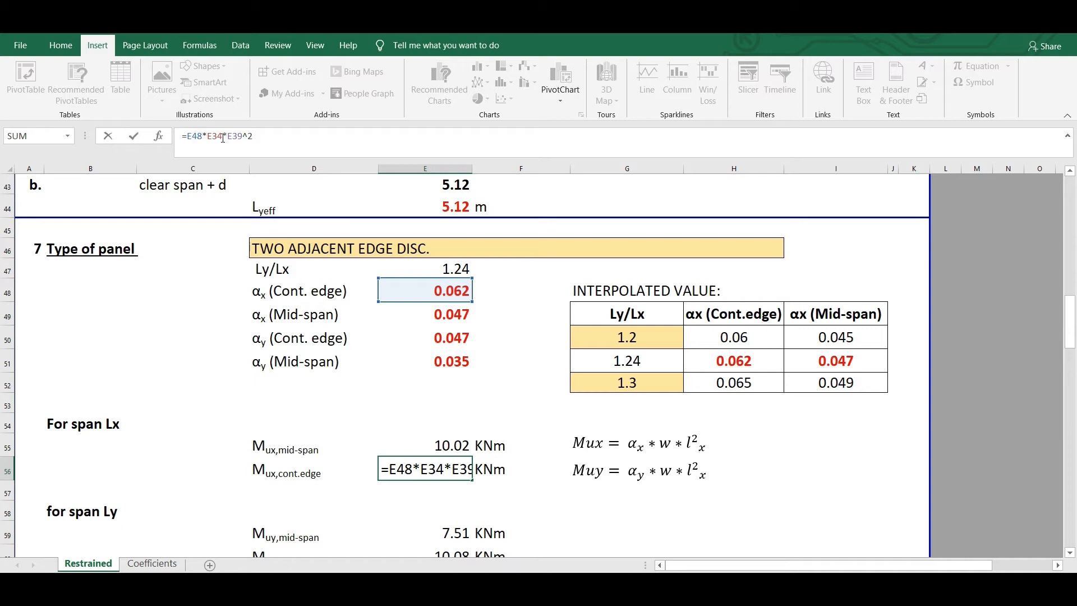
pyautogui.scroll(4, 381, 281)
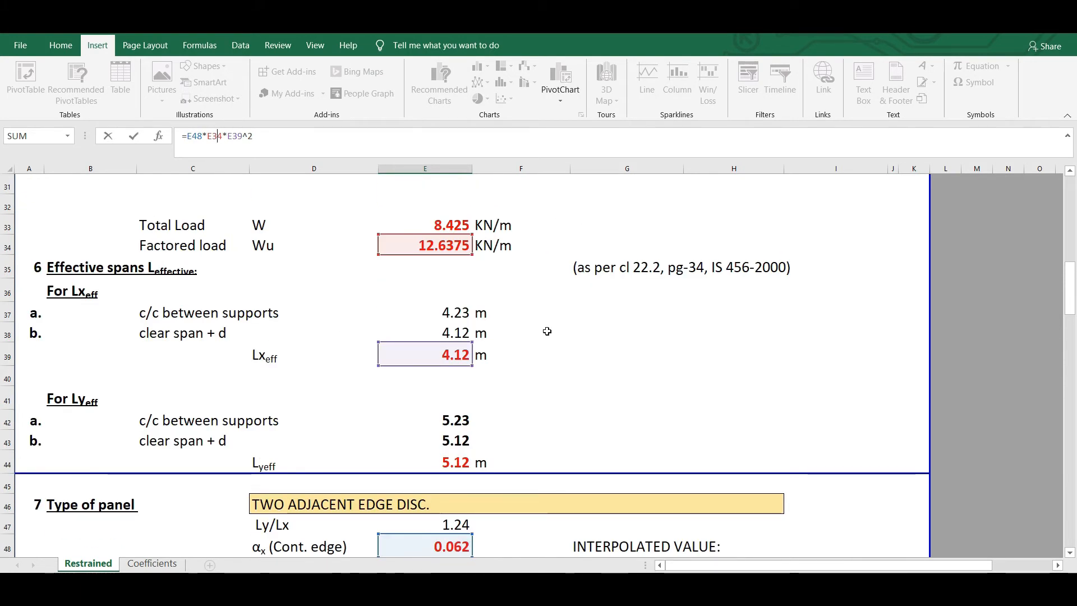
pyautogui.press('Return')
pyautogui.scroll(-2, 560, 403)
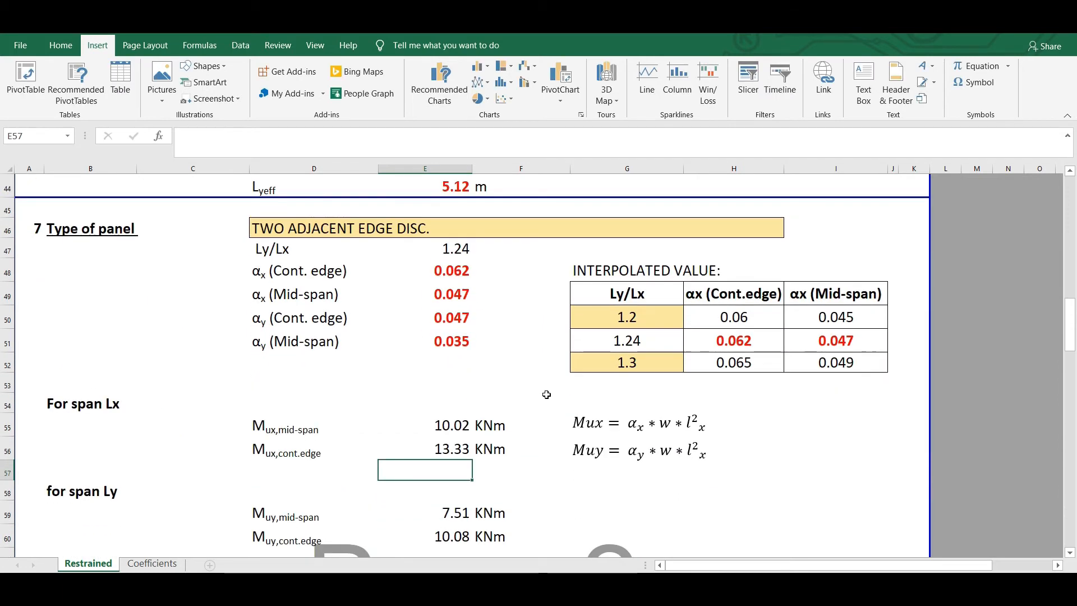
# Check the Muy,mid-span formula in cell E59 and the αy (Mid-span) coefficient it uses.
pyautogui.click(452, 447)
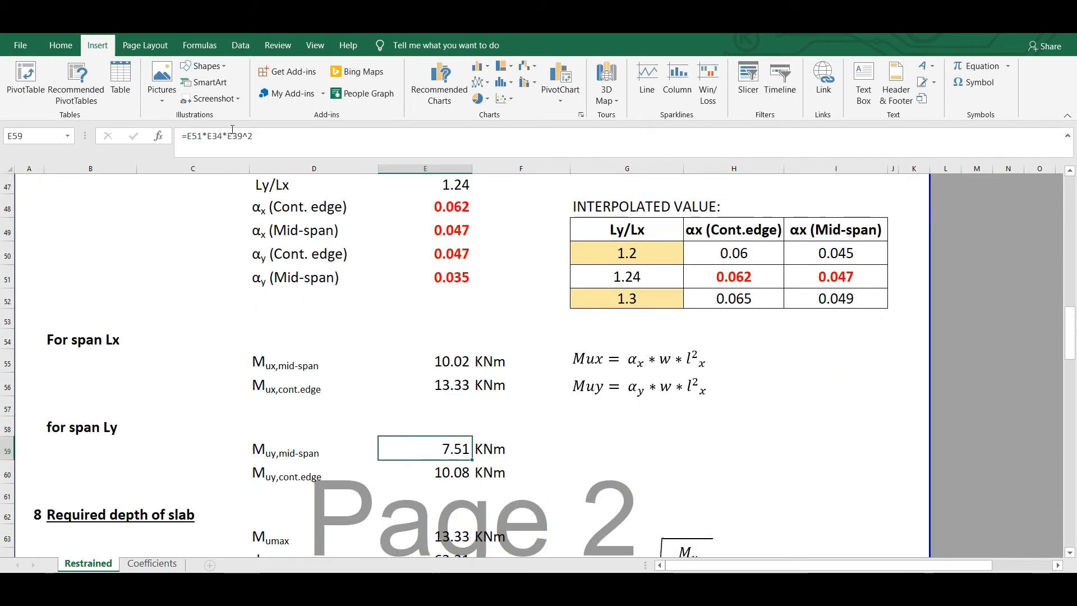
pyautogui.click(195, 136)
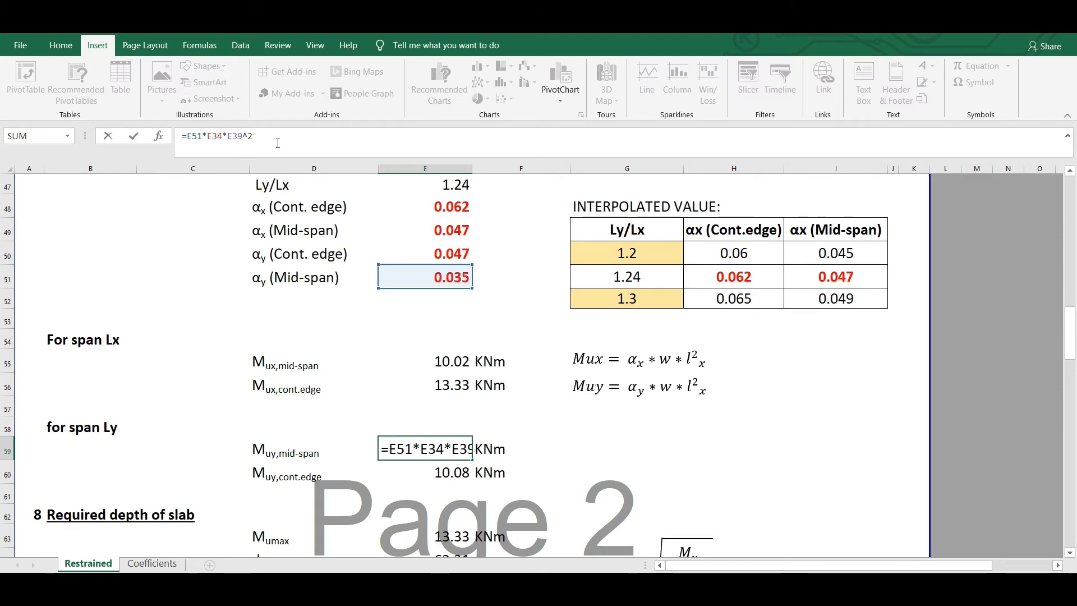
pyautogui.press('Return')
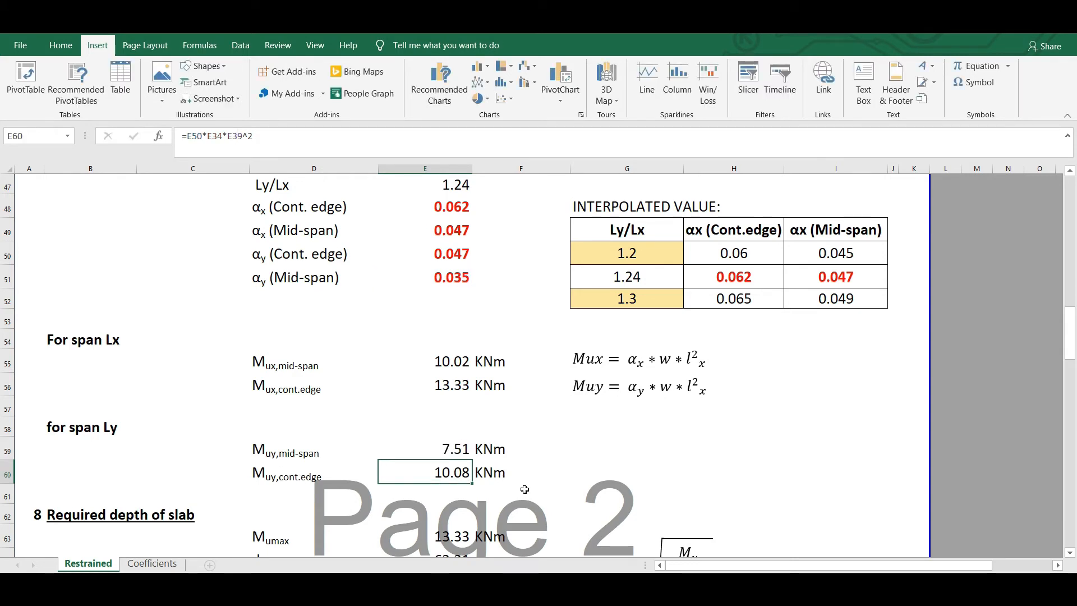
# Move the Muy equation text box down beside the span Ly moments, level with row 59.
pyautogui.click(607, 387)
pyautogui.moveTo(639, 399); pyautogui.dragTo(642, 457)
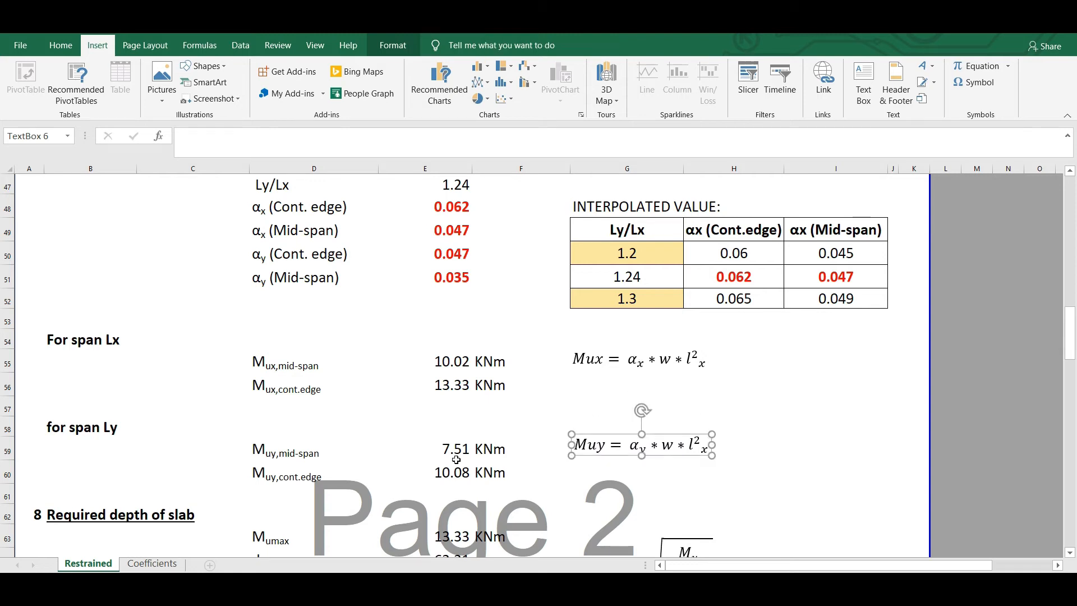
# Review the Muy,cont.edge formula in cell E60 and the references for its coefficient, load and span.
pyautogui.click(443, 471)
pyautogui.click(194, 138)
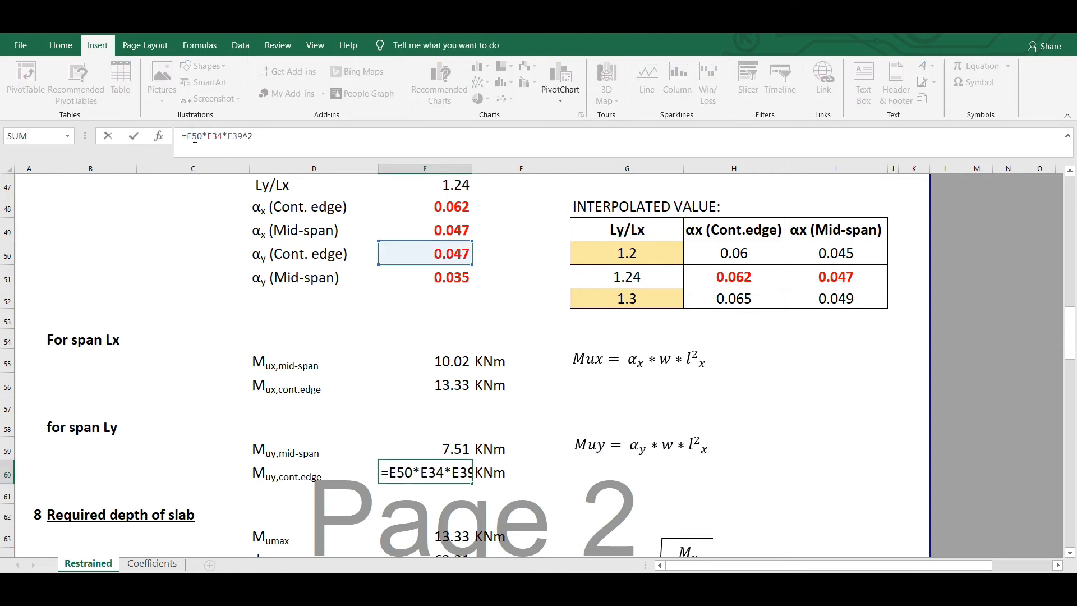
pyautogui.click(214, 134)
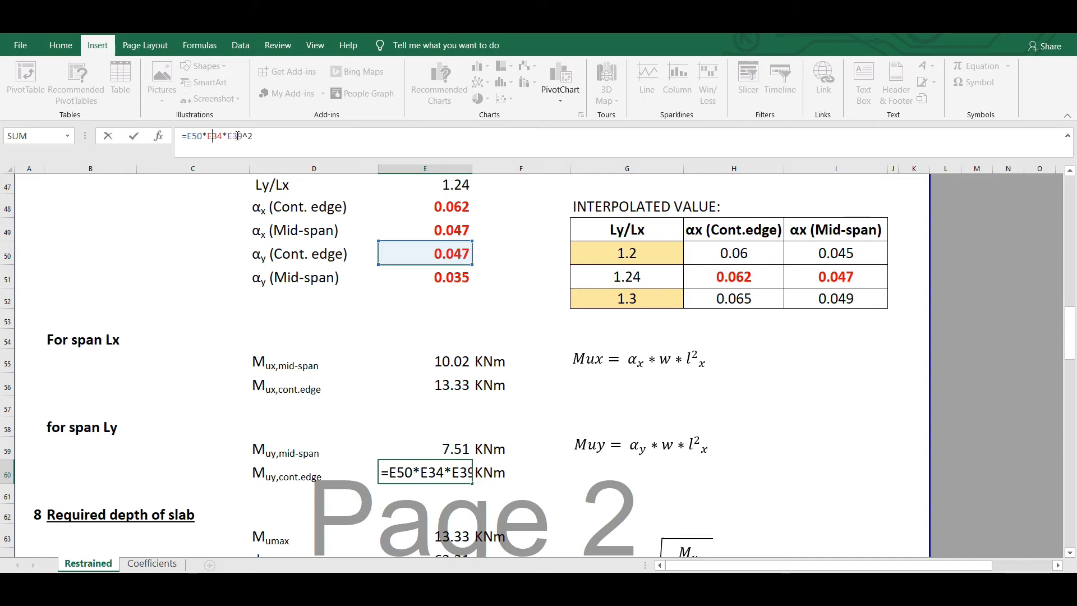
pyautogui.press('Return')
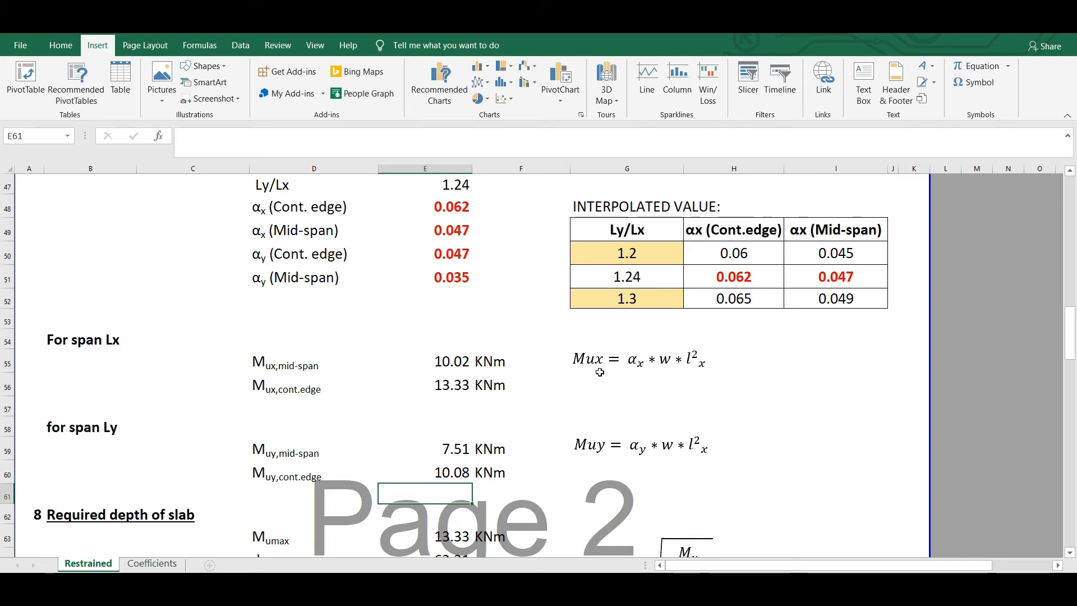
# Examine the MAX formula for Mumax in cell E63 and the range of span moments it covers.
pyautogui.scroll(-2, 608, 377)
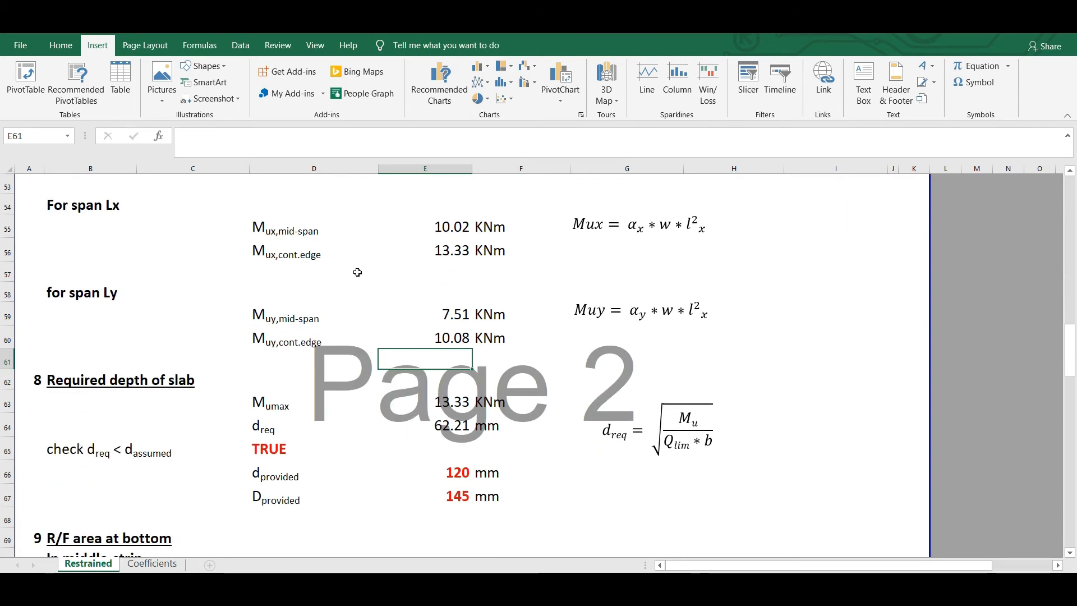
pyautogui.scroll(-1, 184, 430)
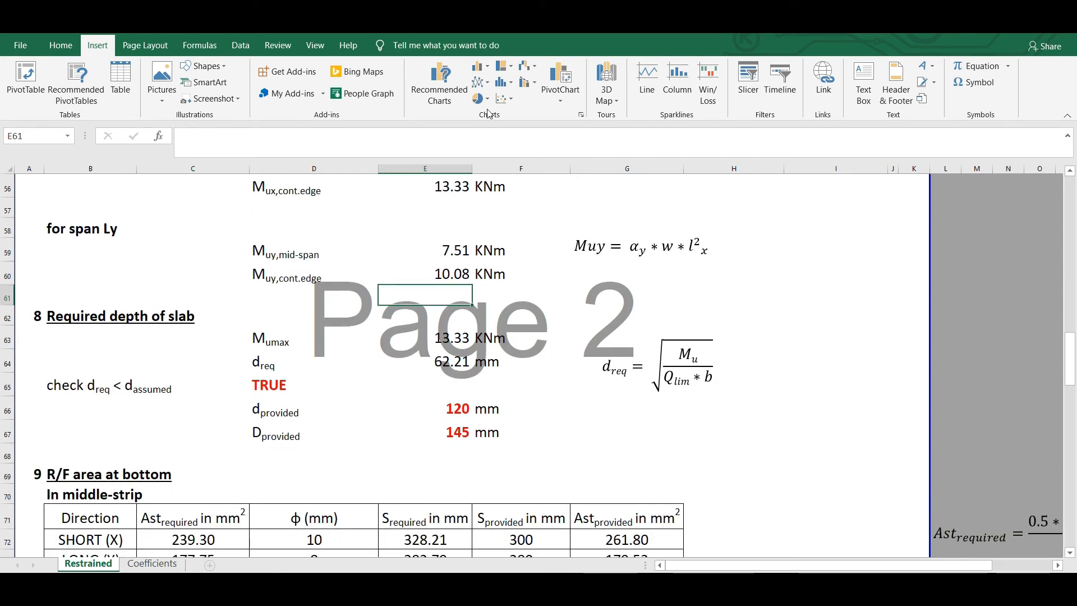
pyautogui.click(451, 339)
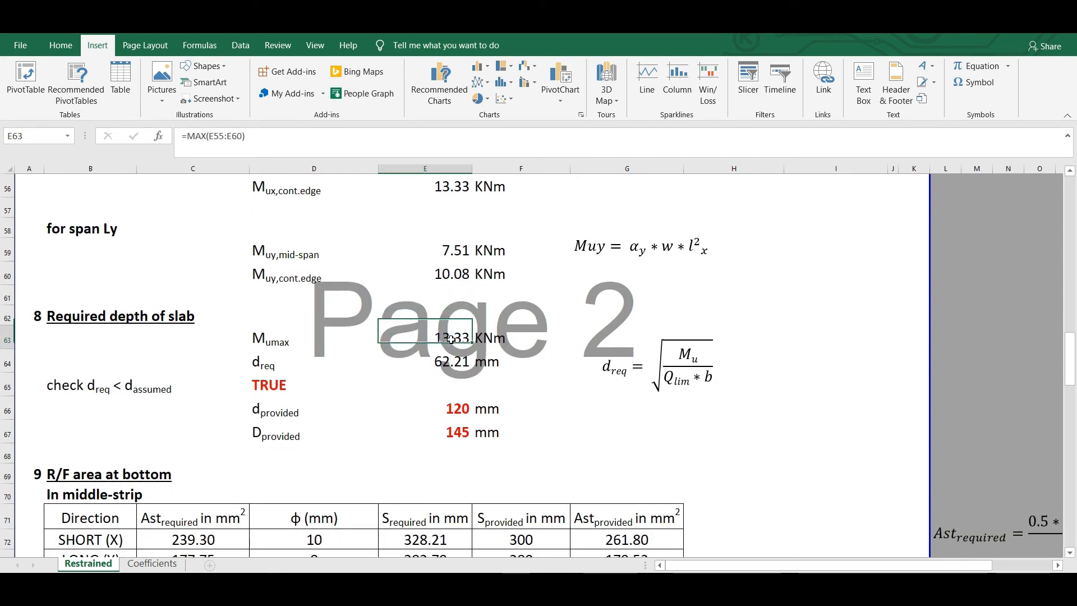
pyautogui.click(236, 136)
pyautogui.scroll(1, 611, 293)
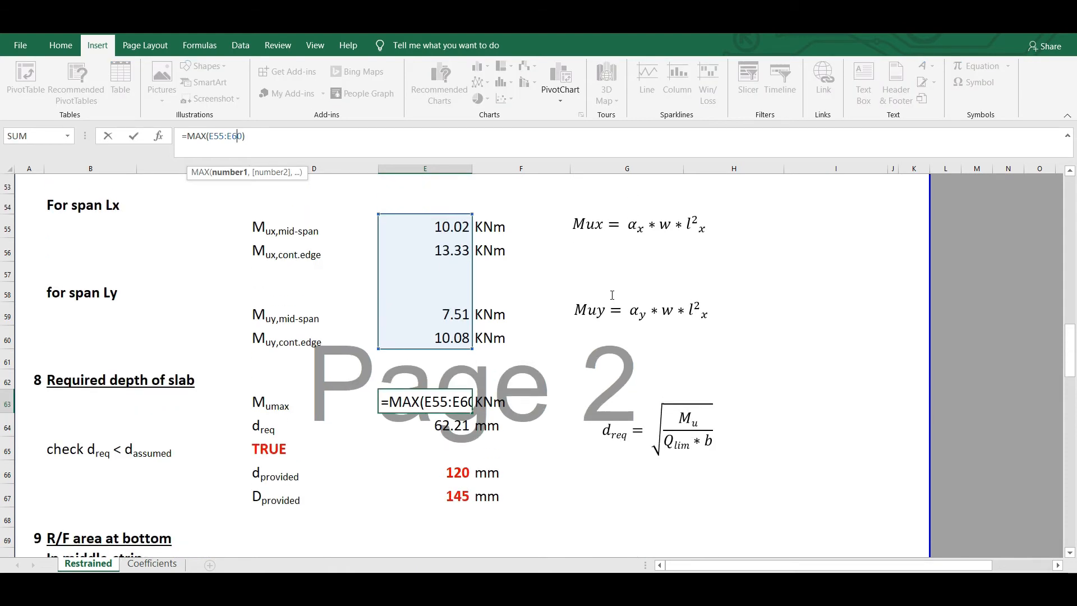
pyautogui.press('Return')
pyautogui.click(453, 402)
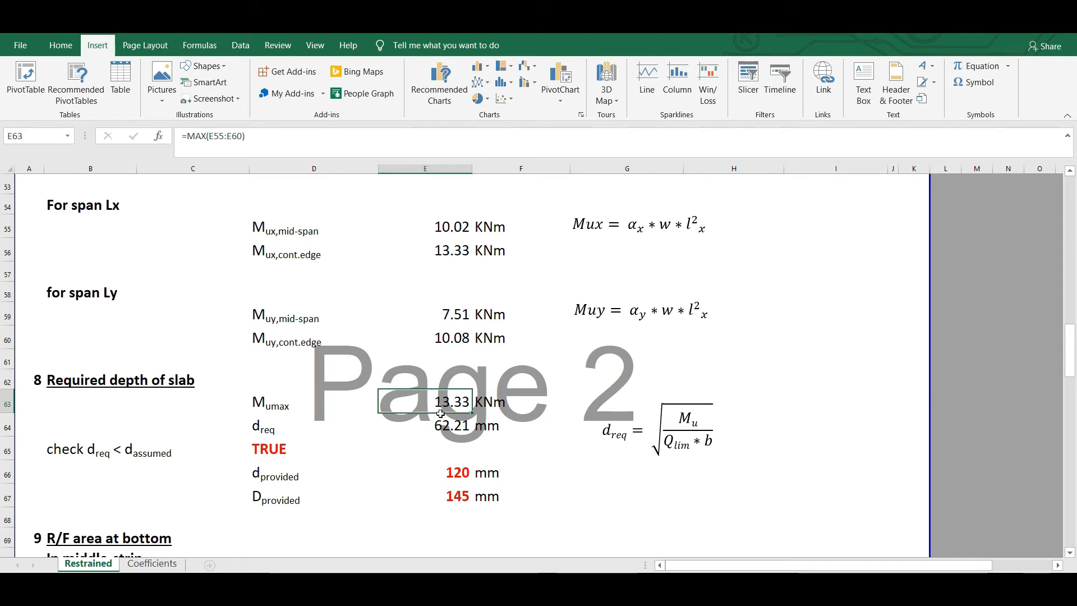
# Check the required depth formula in E64, the depth comparison in row 65, and the provided depth references in E66 and E67.
pyautogui.click(454, 427)
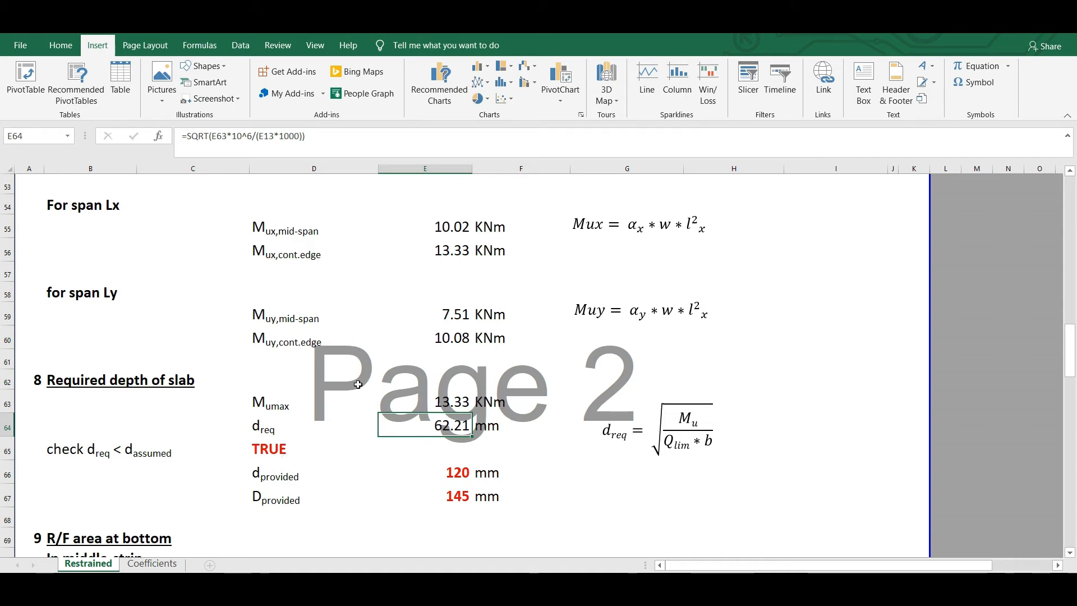
pyautogui.click(456, 479)
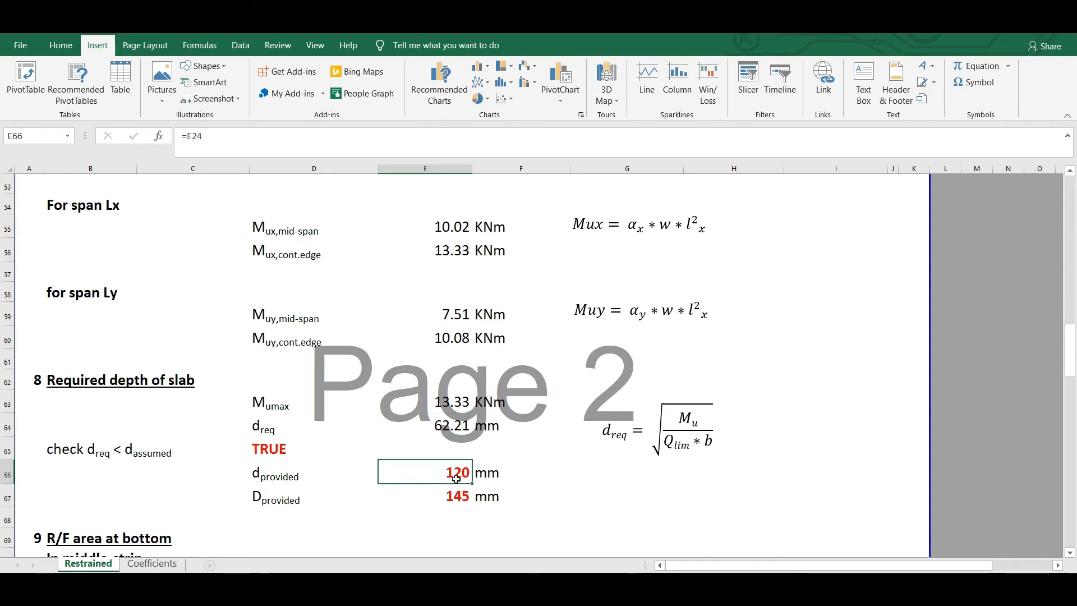
pyautogui.click(443, 424)
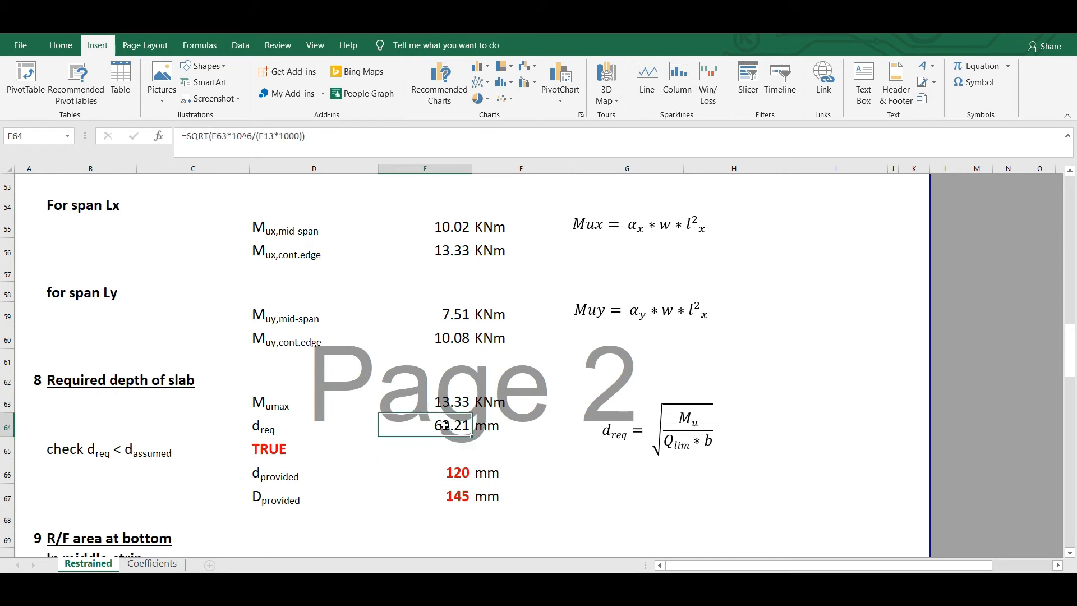
pyautogui.click(272, 448)
pyautogui.click(459, 495)
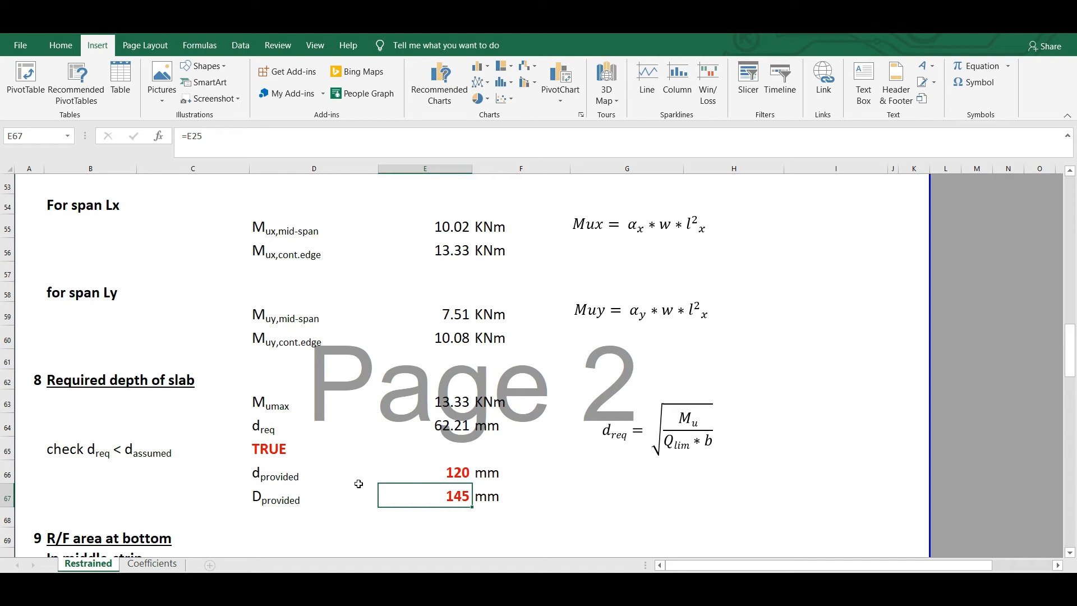
# Compare the short-direction middle-strip Ast required formula in C72 with the Ast required equation beside the design sheet.
pyautogui.scroll(-2, 288, 377)
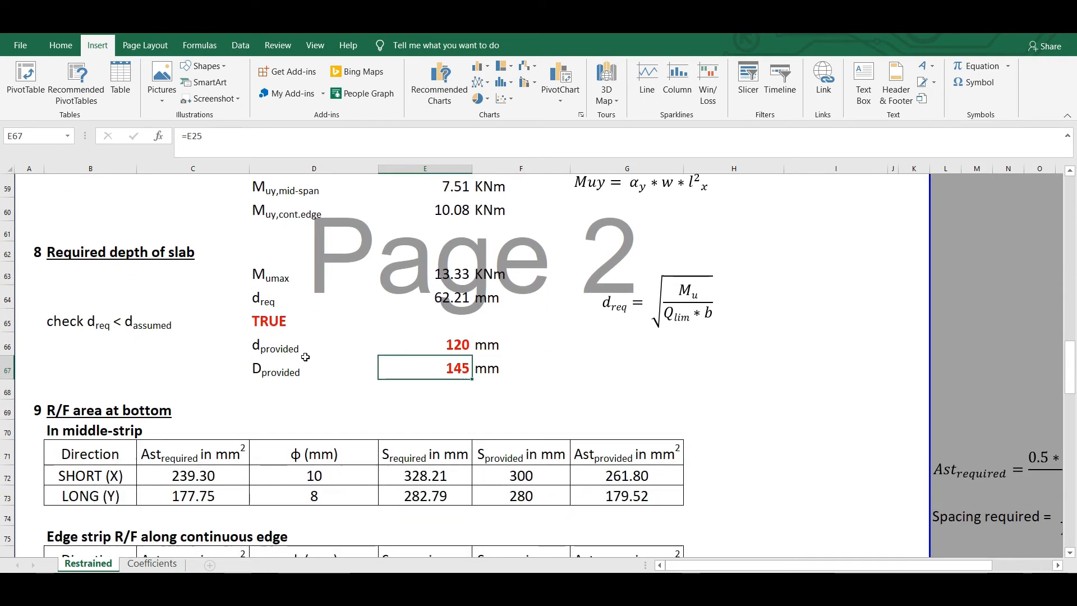
pyautogui.scroll(-1, 314, 371)
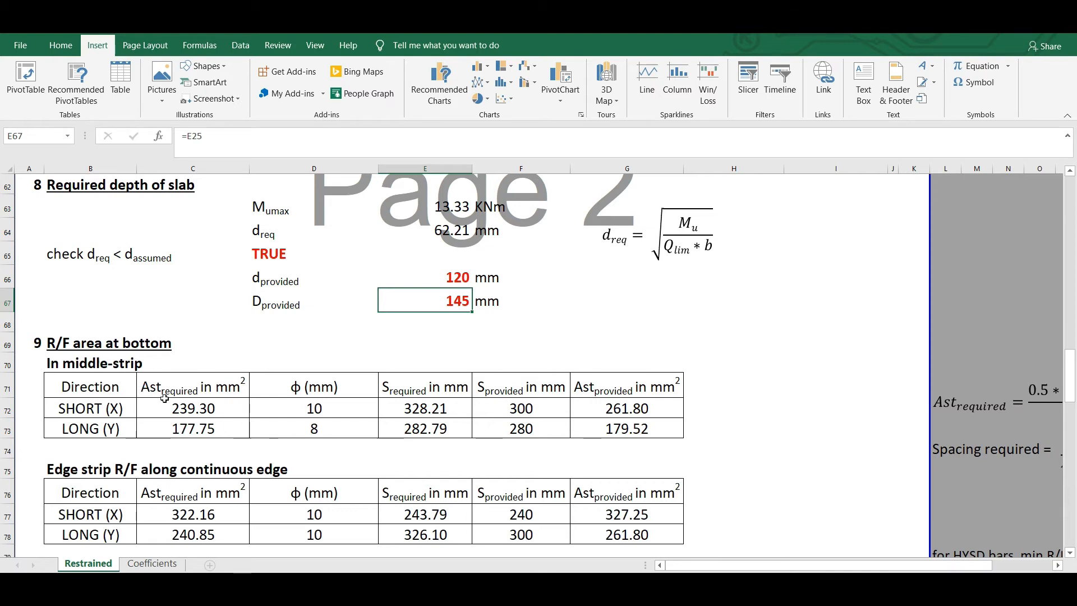
pyautogui.click(185, 409)
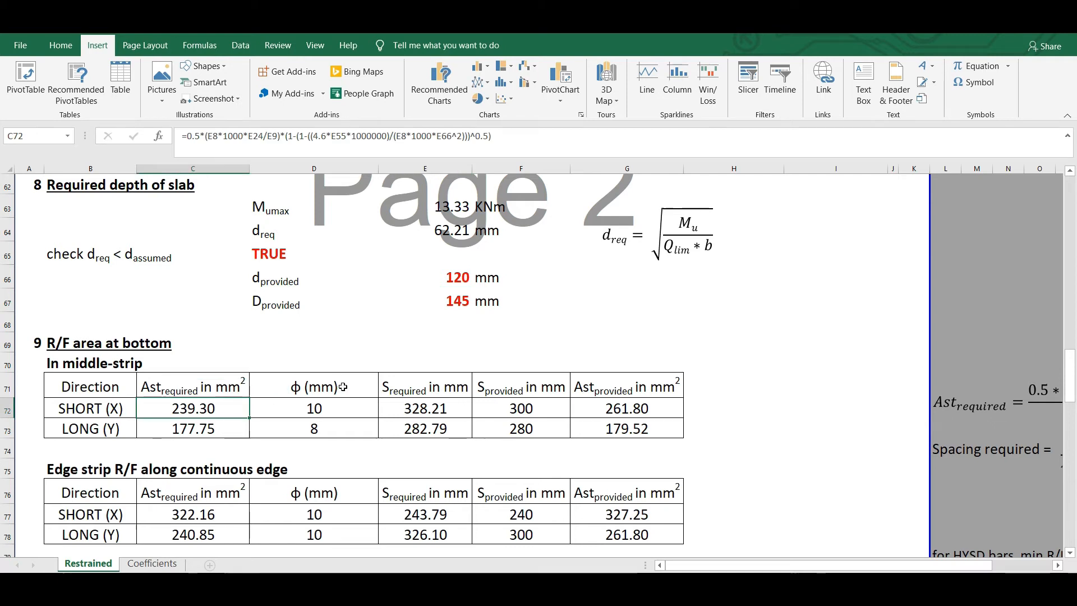
pyautogui.hscroll(4, 712, 497)
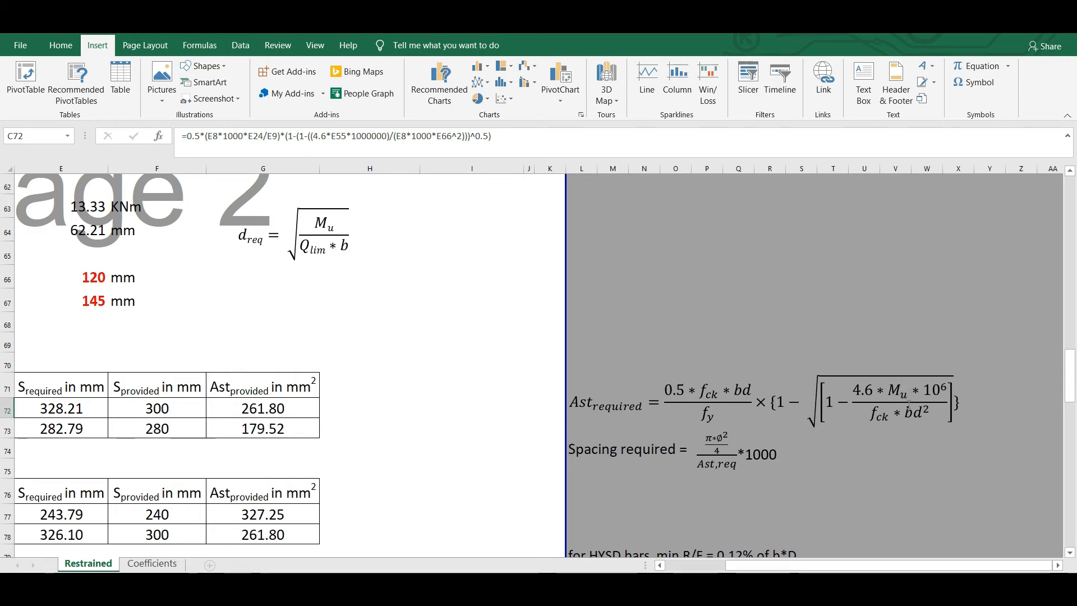
pyautogui.moveTo(768, 566); pyautogui.dragTo(708, 568)
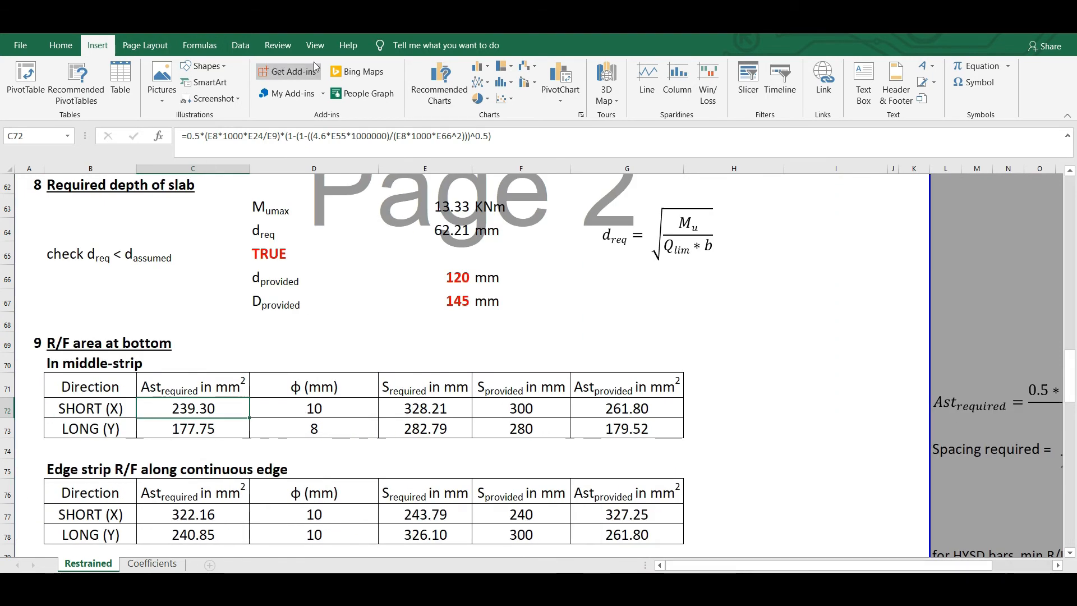
# Trace the E55 moment and E66 depth references in the short-direction middle-strip Ast required formula in C72.
pyautogui.click(346, 137)
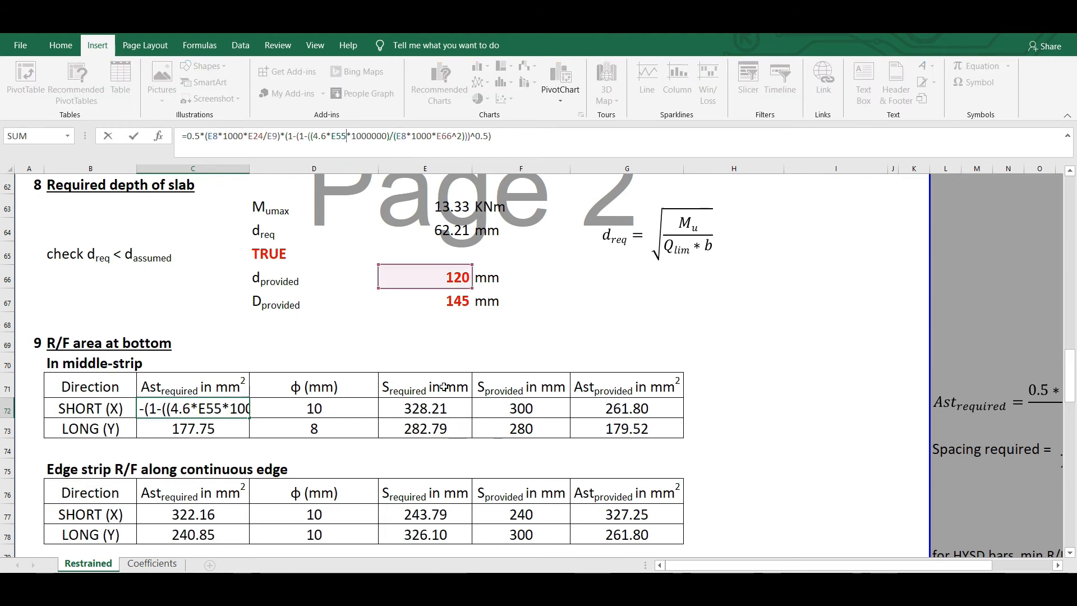
pyautogui.scroll(3, 441, 381)
pyautogui.scroll(-2, 441, 382)
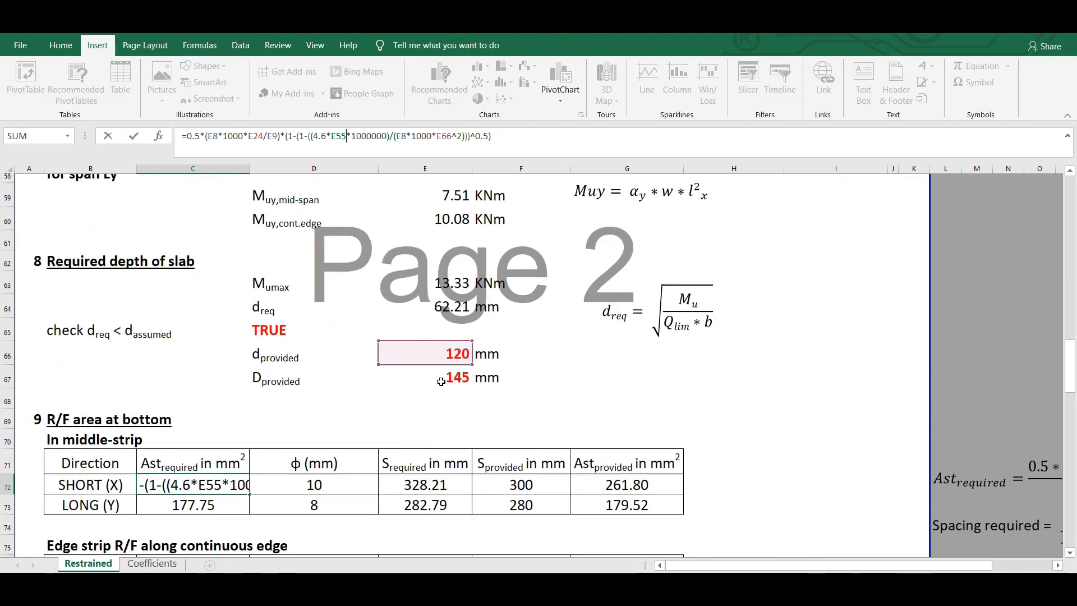
pyautogui.press('Escape')
# Examine the IF formula for long-direction middle-strip Ast required in C73 and trace its moment reference to E59.
pyautogui.click(191, 495)
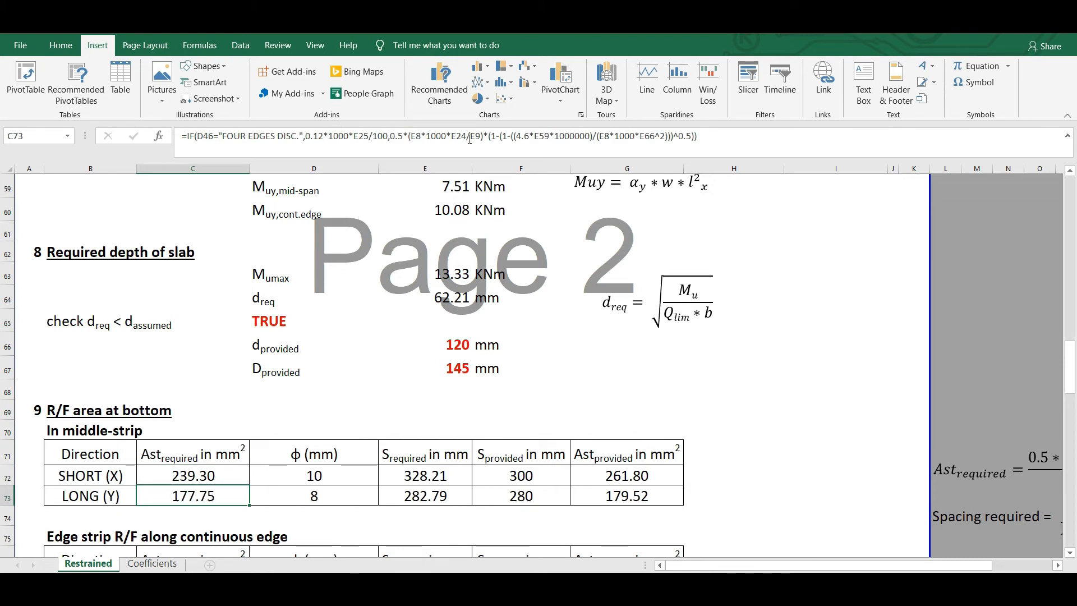
pyautogui.click(617, 136)
pyautogui.scroll(5, 380, 436)
pyautogui.scroll(-8, 380, 436)
pyautogui.press('Escape')
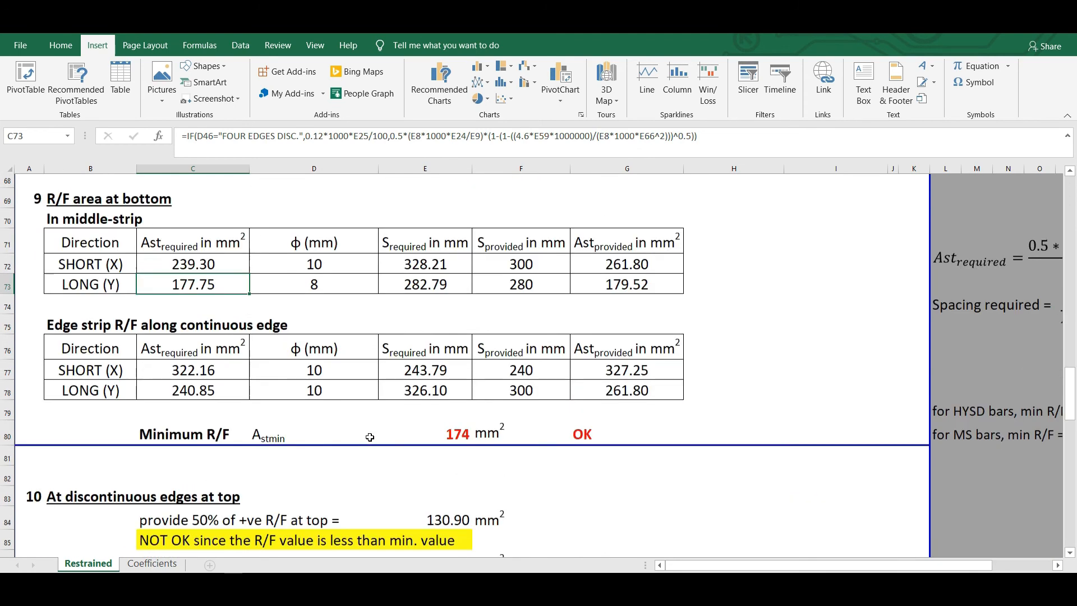
pyautogui.scroll(-3, 369, 437)
pyautogui.scroll(6, 370, 436)
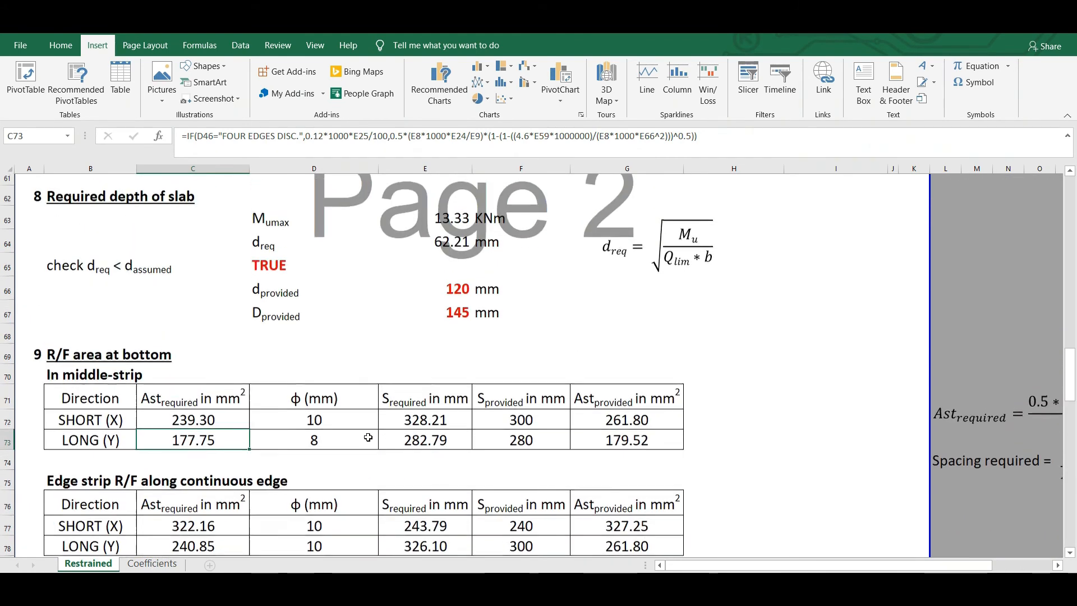
pyautogui.scroll(-1, 368, 437)
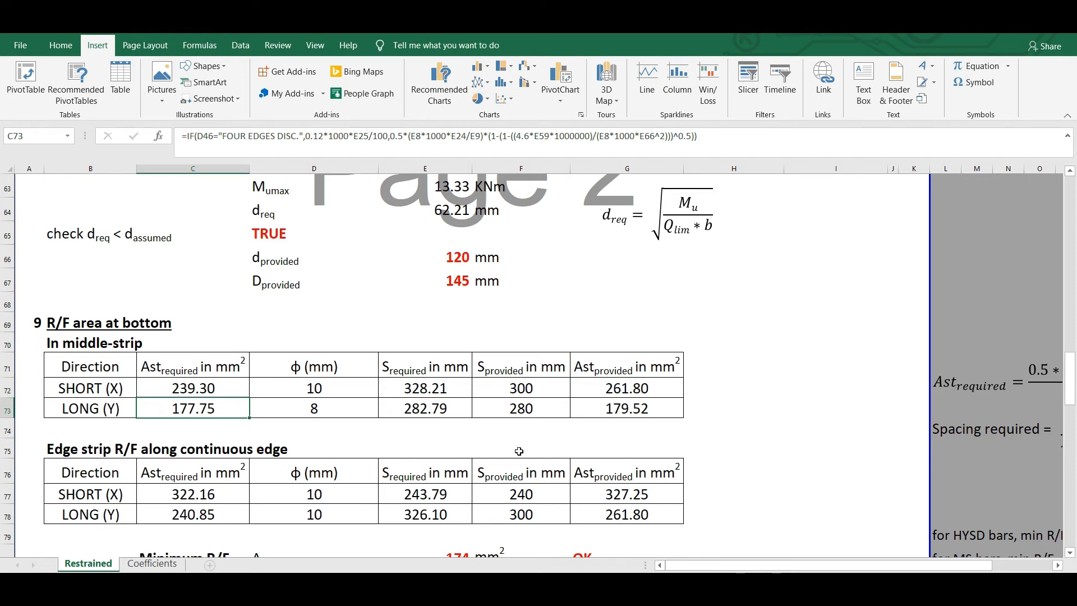
# Check the edge-strip Ast required formulas in C77 and C78, tracing the short-direction moment reference to Mux,cont.edge in E56.
pyautogui.click(203, 492)
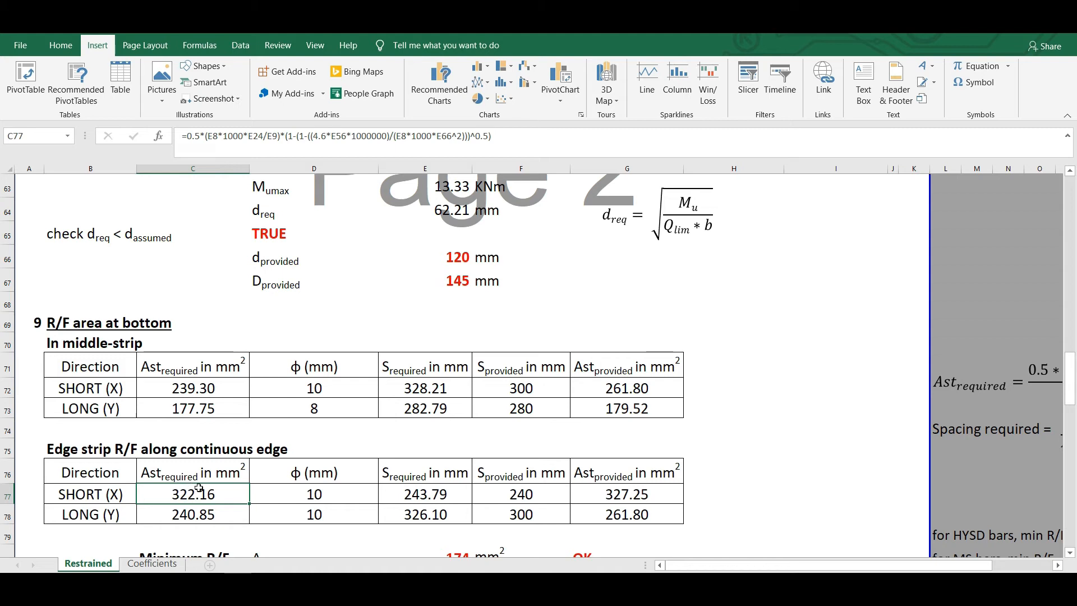
pyautogui.click(195, 510)
pyautogui.click(194, 499)
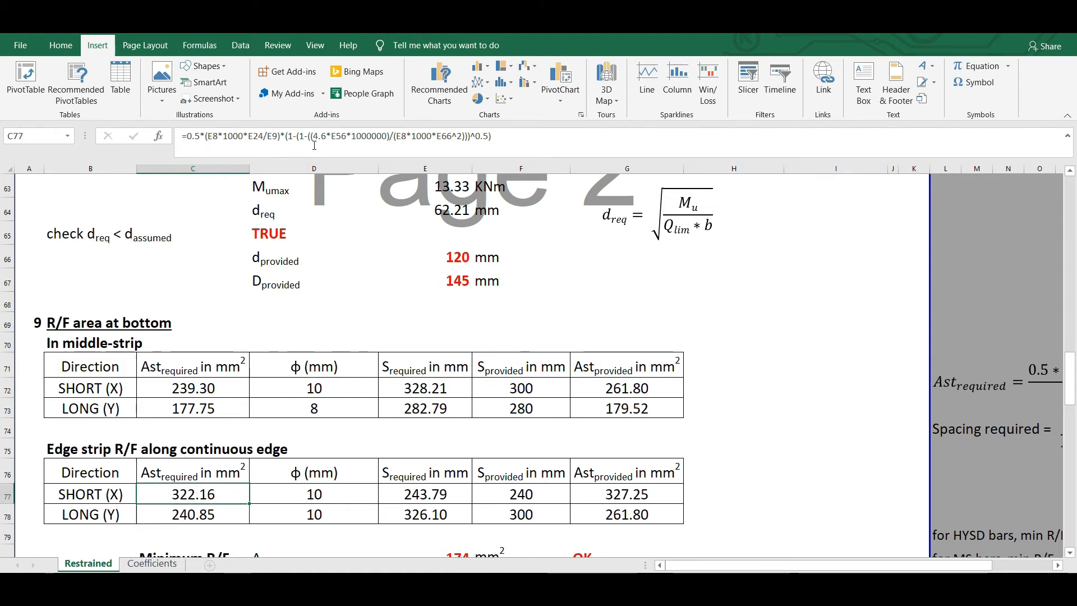
pyautogui.press('F2')
pyautogui.scroll(1, 358, 322)
pyautogui.scroll(2, 358, 322)
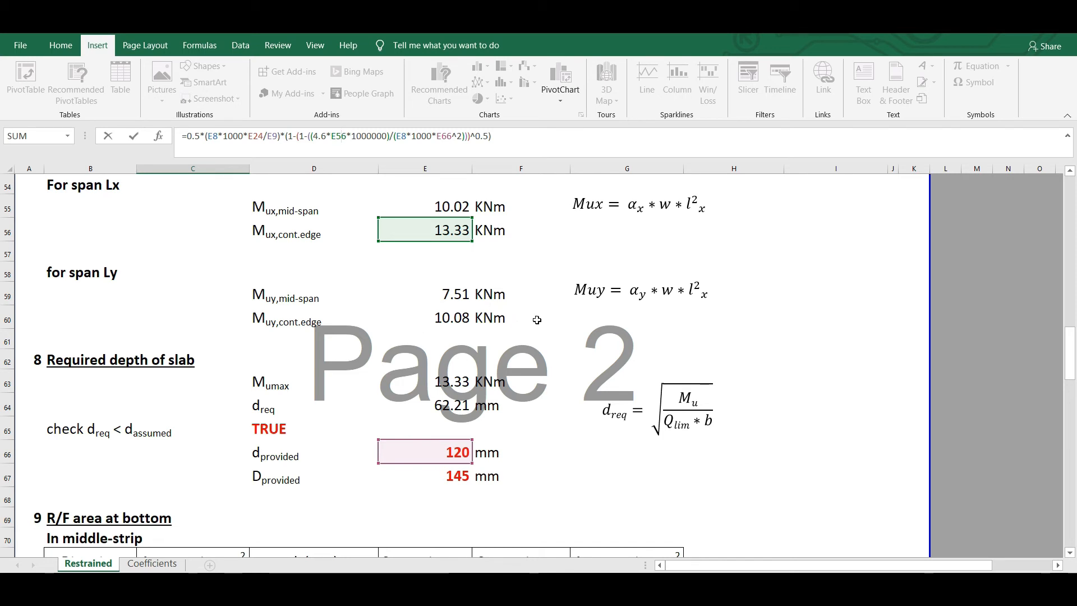
pyautogui.press('Escape')
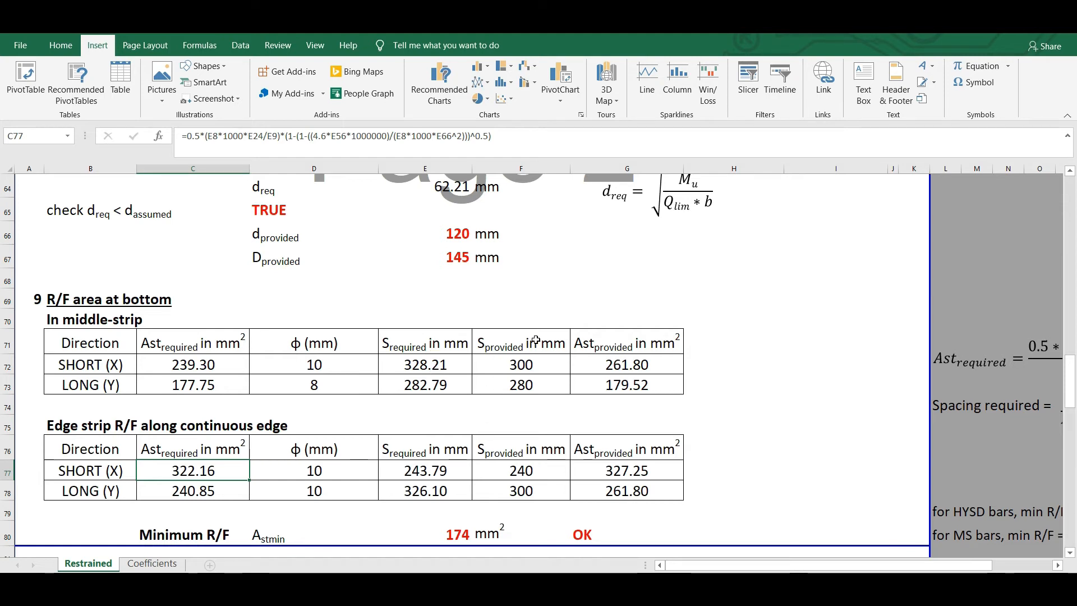
# Review the minimum reinforcement formula in E80 and the G80 check comparing it with the provided Ast values in both strips.
pyautogui.scroll(-1, 529, 397)
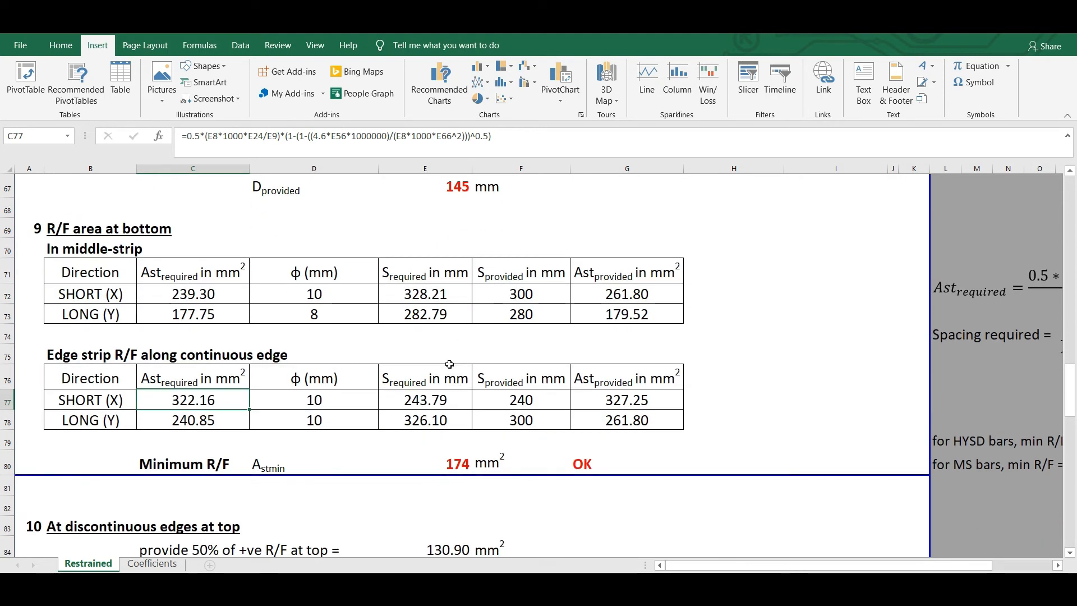
pyautogui.click(452, 464)
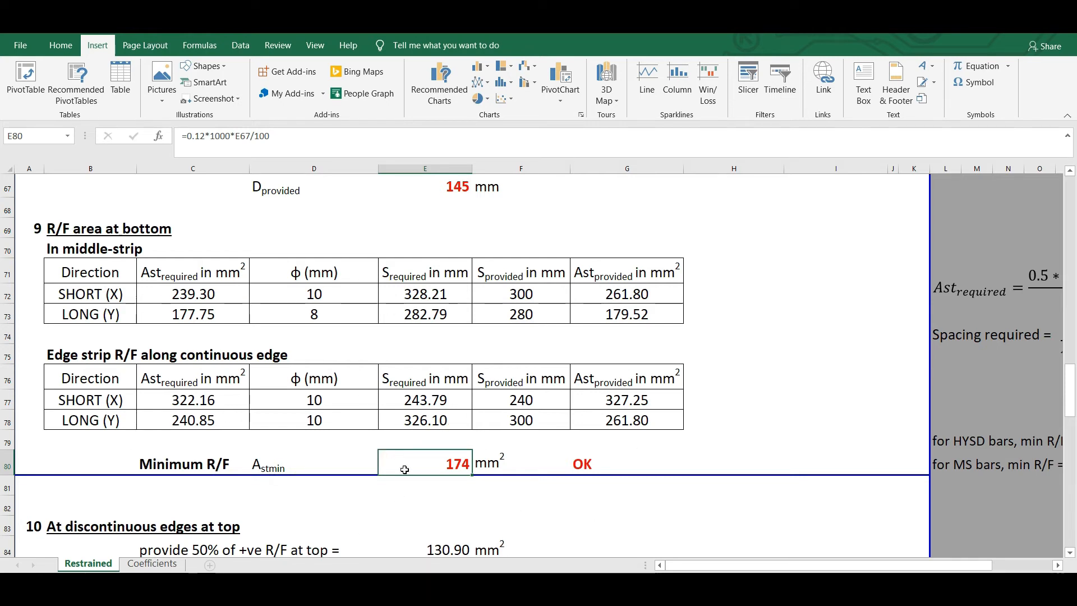
pyautogui.click(621, 311)
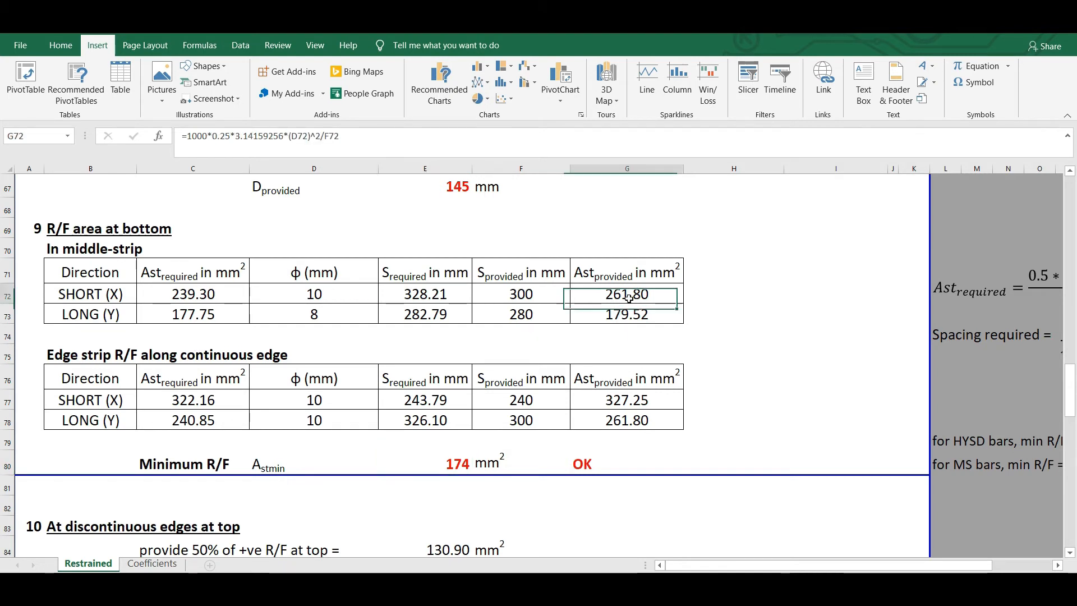
pyautogui.click(626, 399)
pyautogui.click(623, 419)
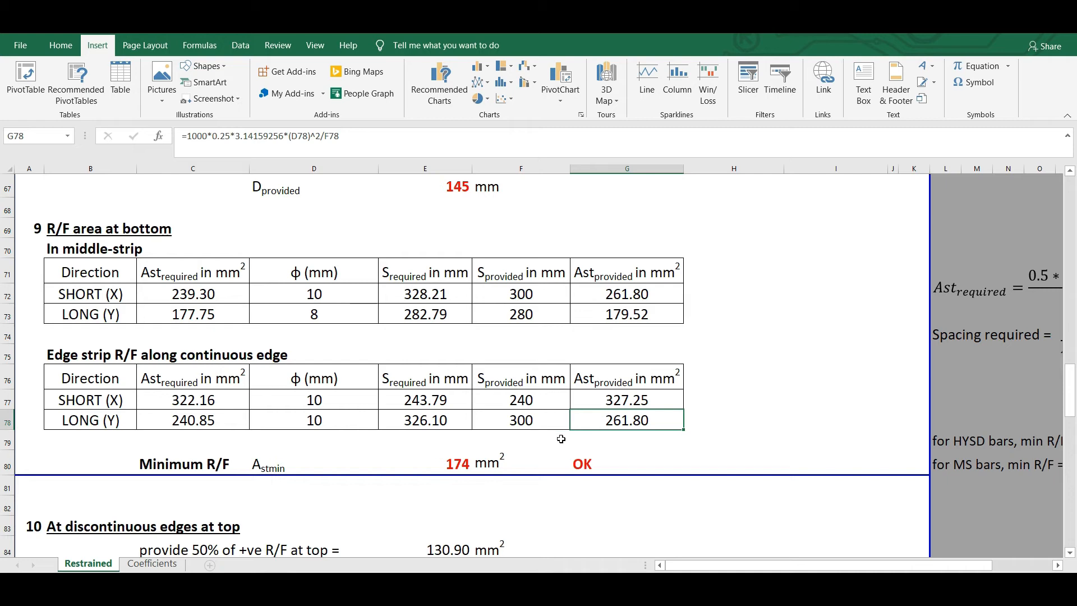
pyautogui.click(587, 466)
pyautogui.scroll(-2, 412, 350)
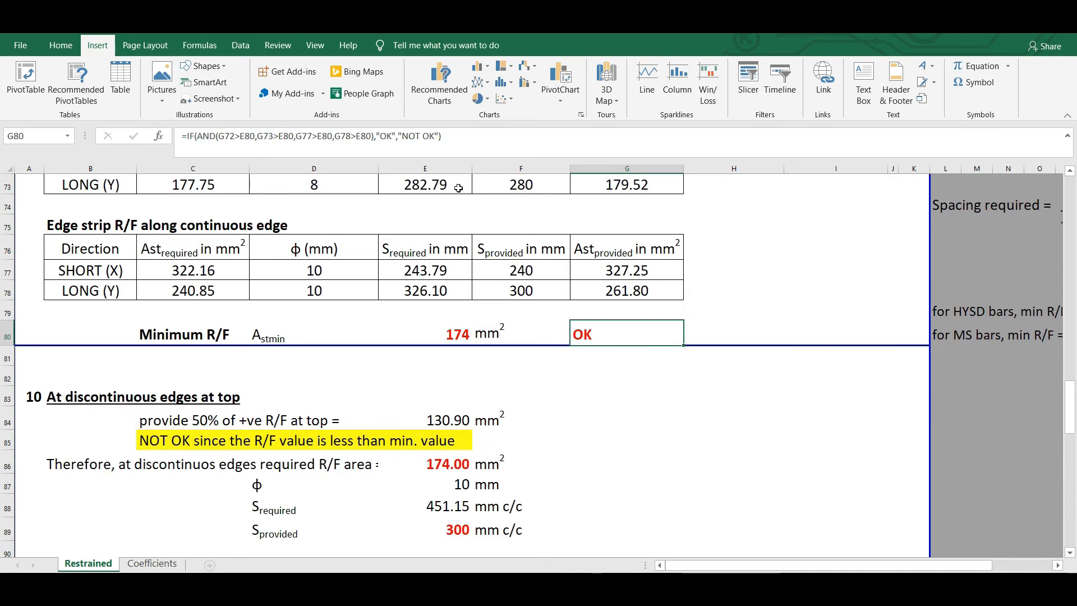
# Compare the middle-strip Ast provided cells G72 and G73 with the 50% top reinforcement requirement at discontinuous edges in section 10.
pyautogui.click(339, 371)
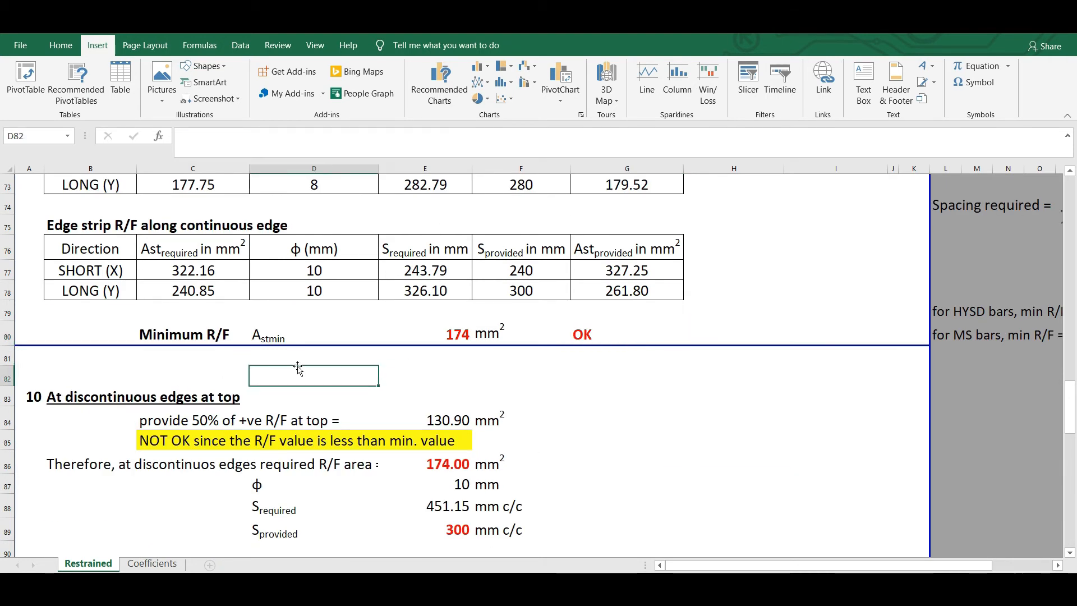
pyautogui.click(119, 372)
pyautogui.scroll(2, 30, 322)
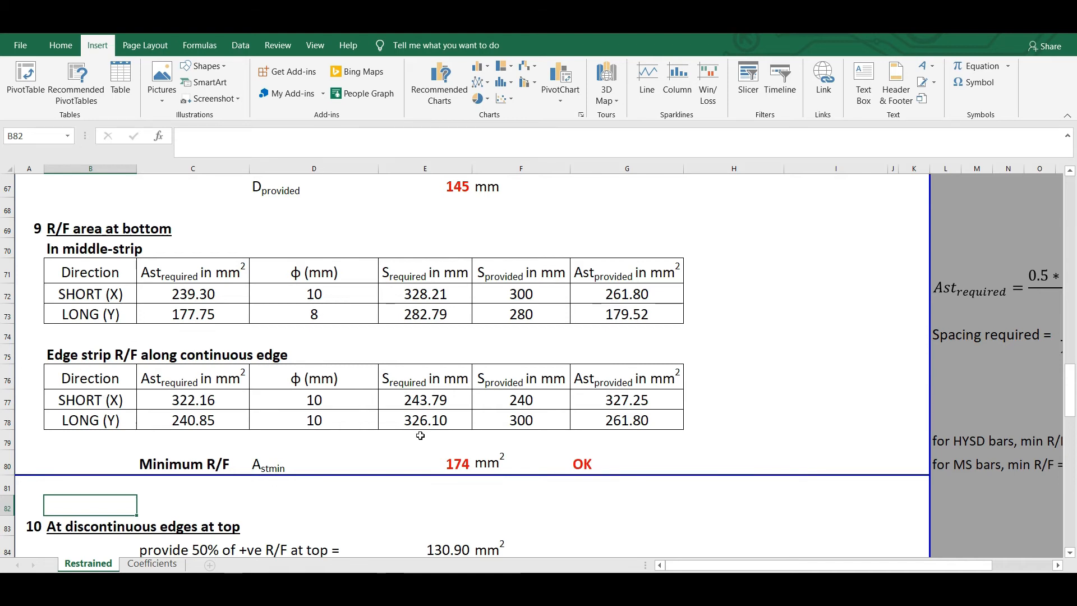
pyautogui.scroll(-2, 420, 436)
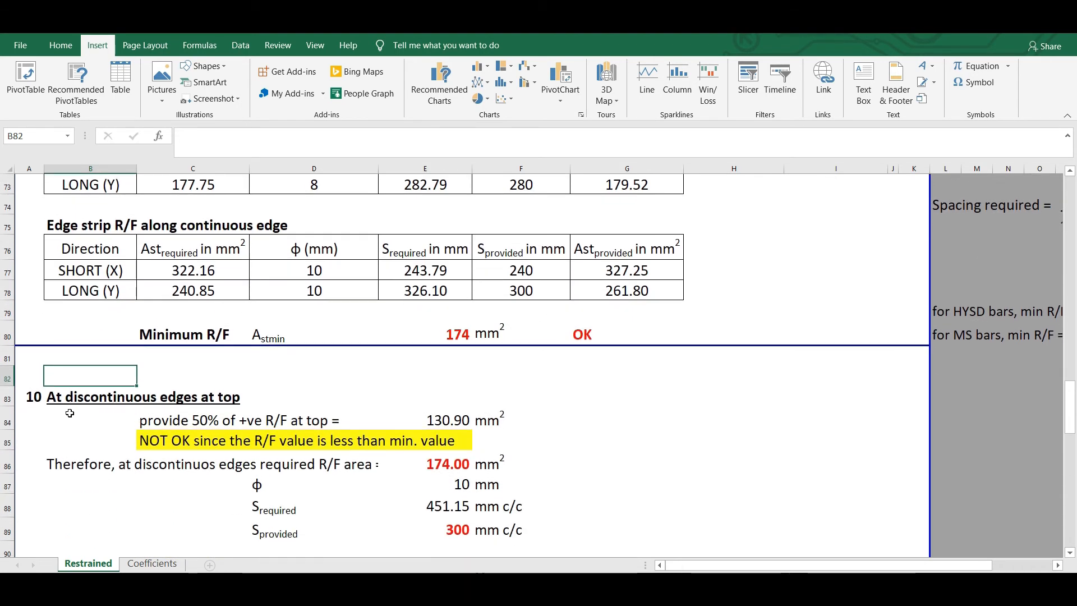
pyautogui.scroll(-1, 361, 447)
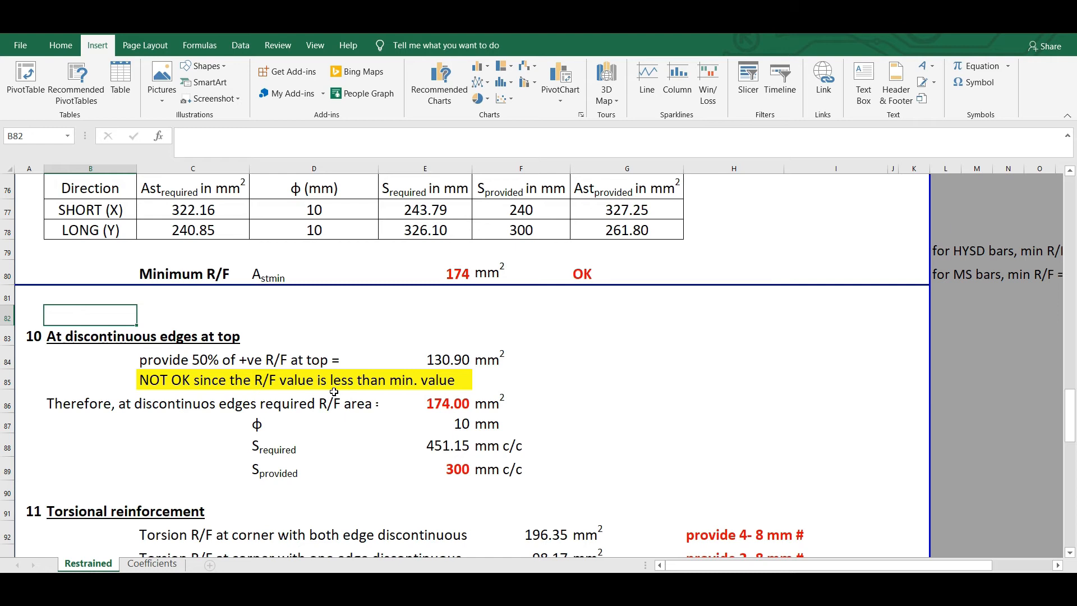
pyautogui.scroll(2, 492, 361)
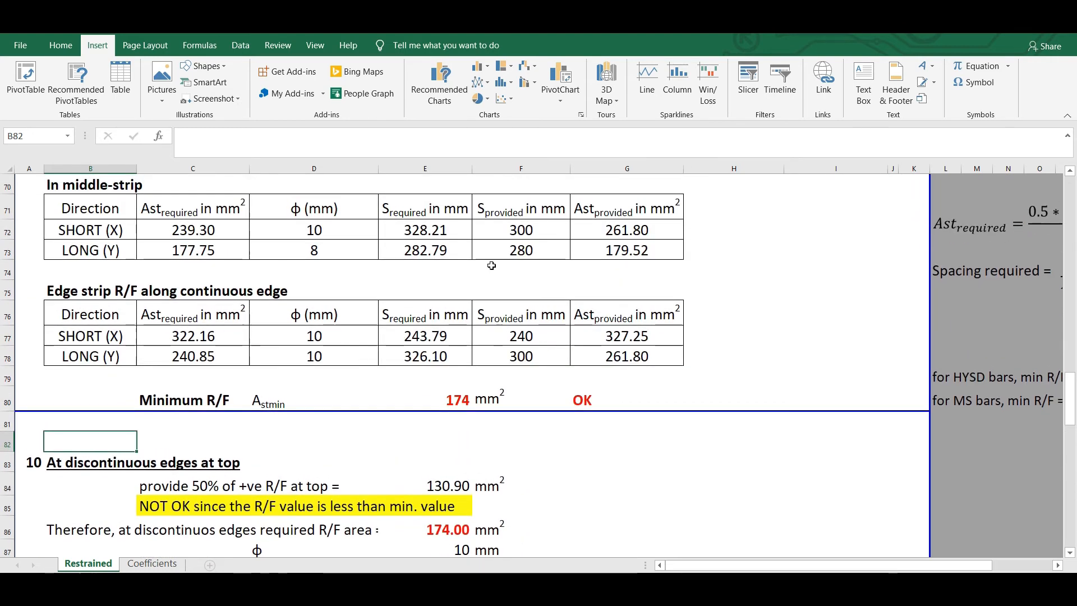
pyautogui.click(638, 228)
pyautogui.click(634, 253)
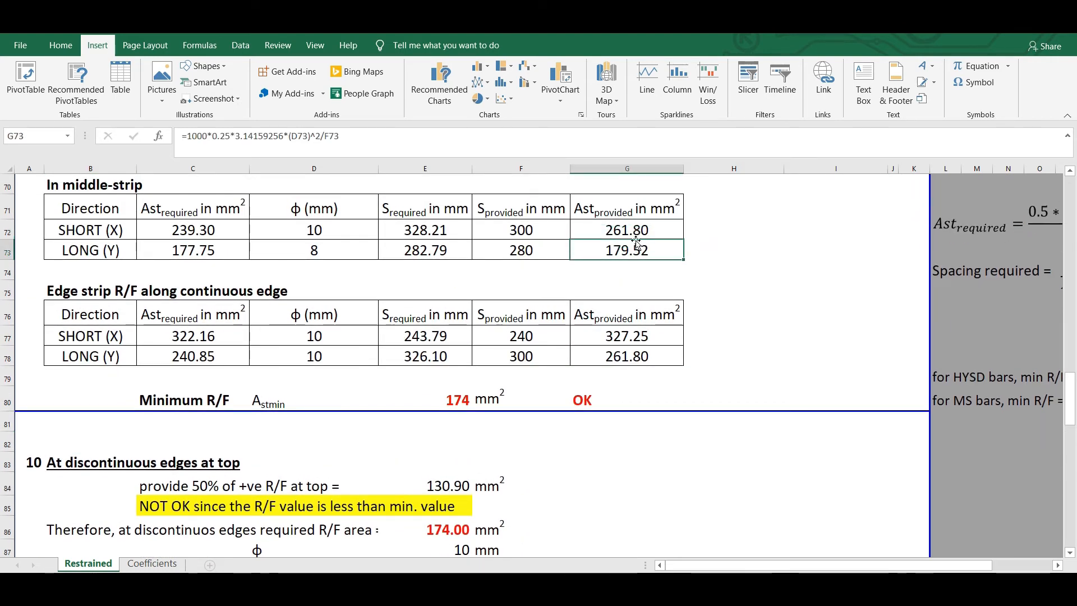
pyautogui.click(645, 228)
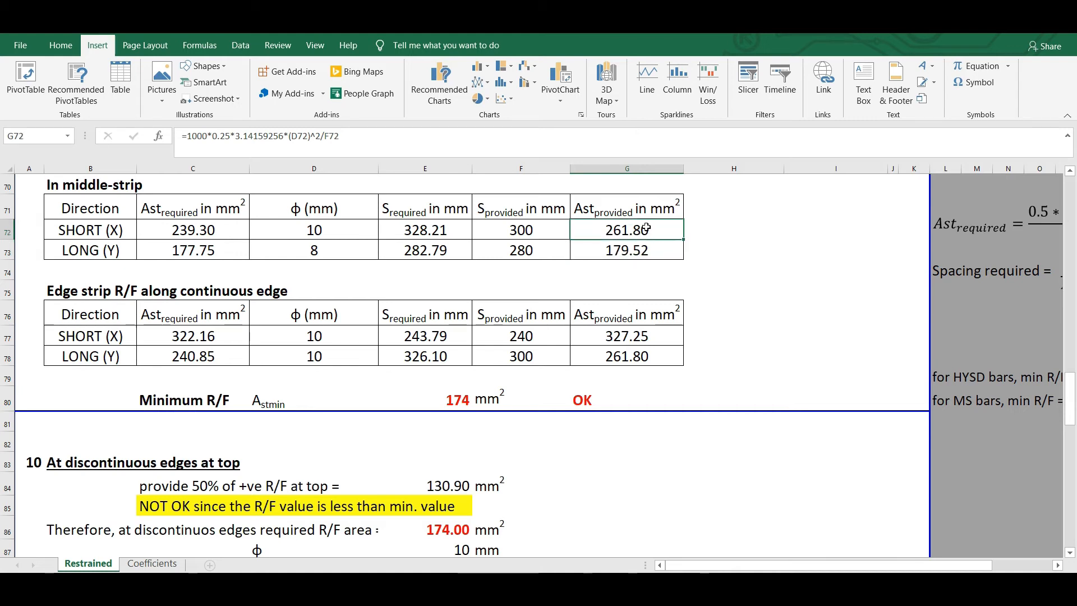
pyautogui.click(645, 250)
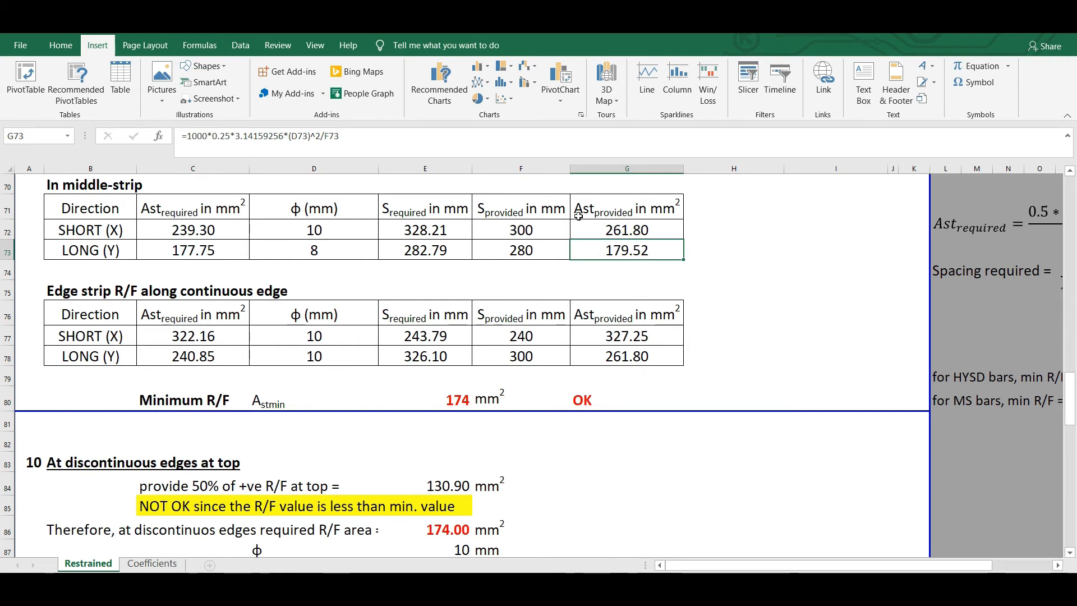
pyautogui.scroll(-1, 639, 280)
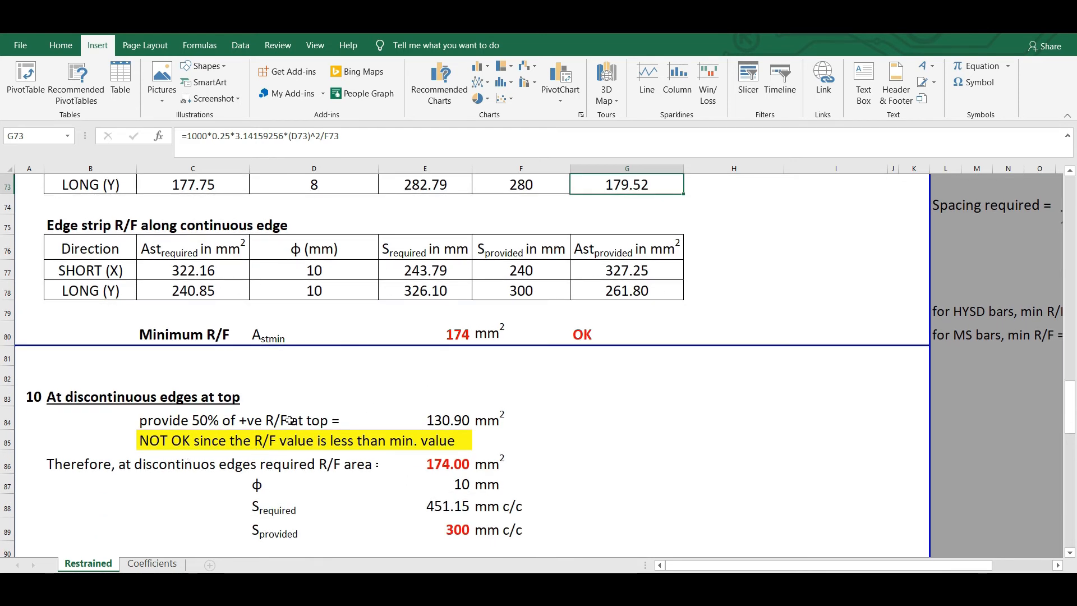
# Inspect the discontinuous-edge required area formula in E86, the bar diameter in E87 and the provided spacing formula in E89.
pyautogui.click(450, 469)
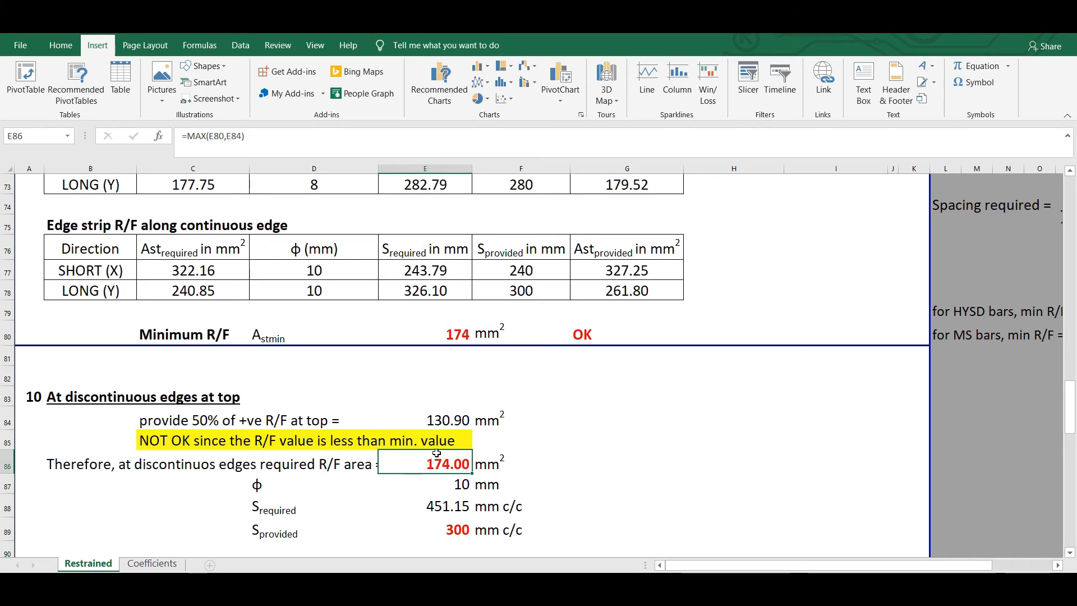
pyautogui.scroll(-1, 392, 426)
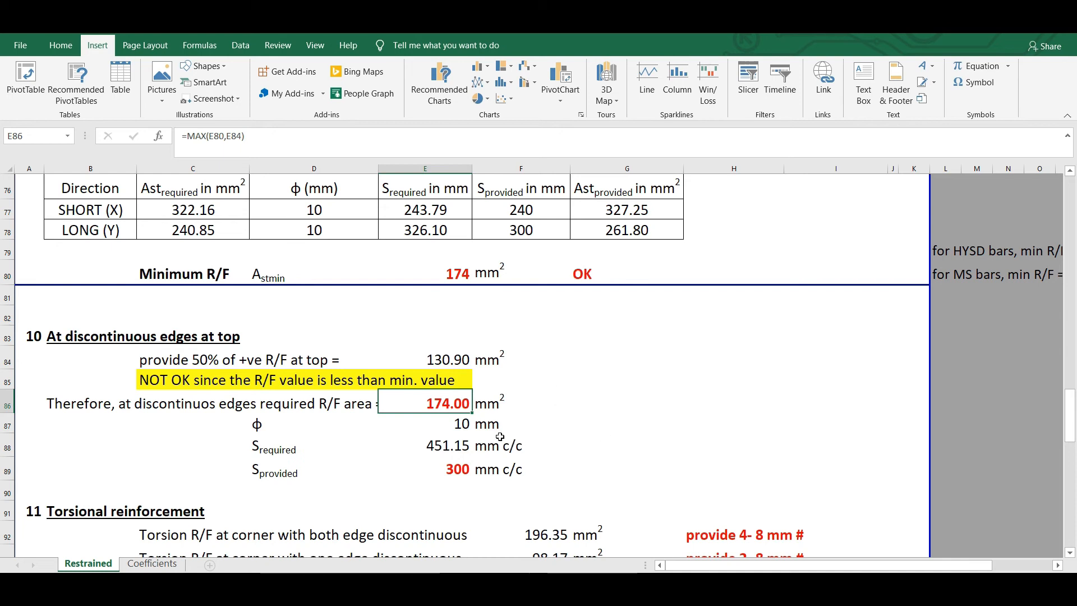
pyautogui.click(456, 425)
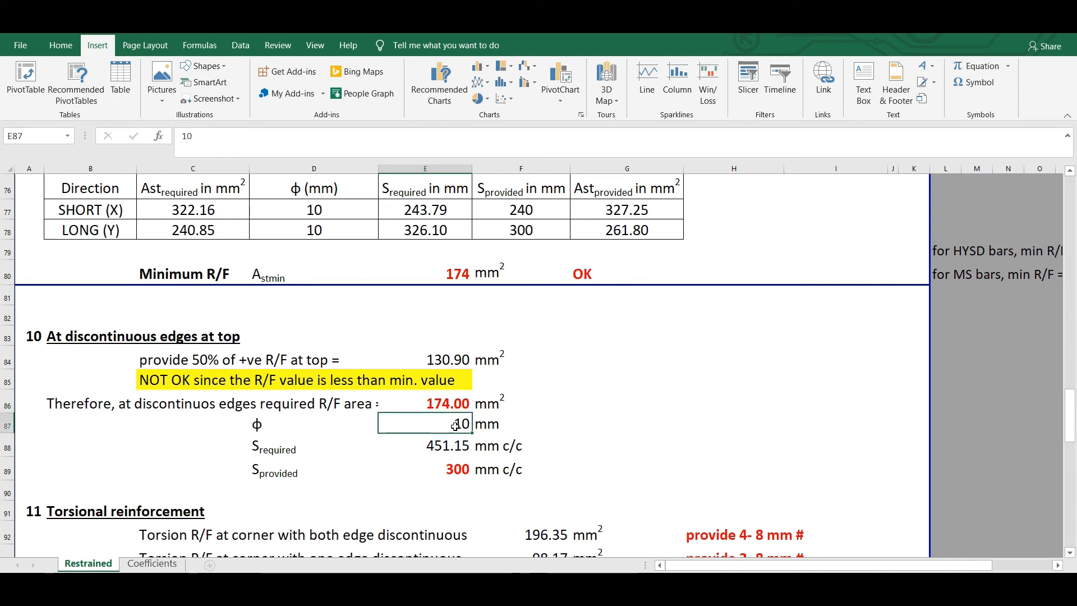
pyautogui.click(454, 469)
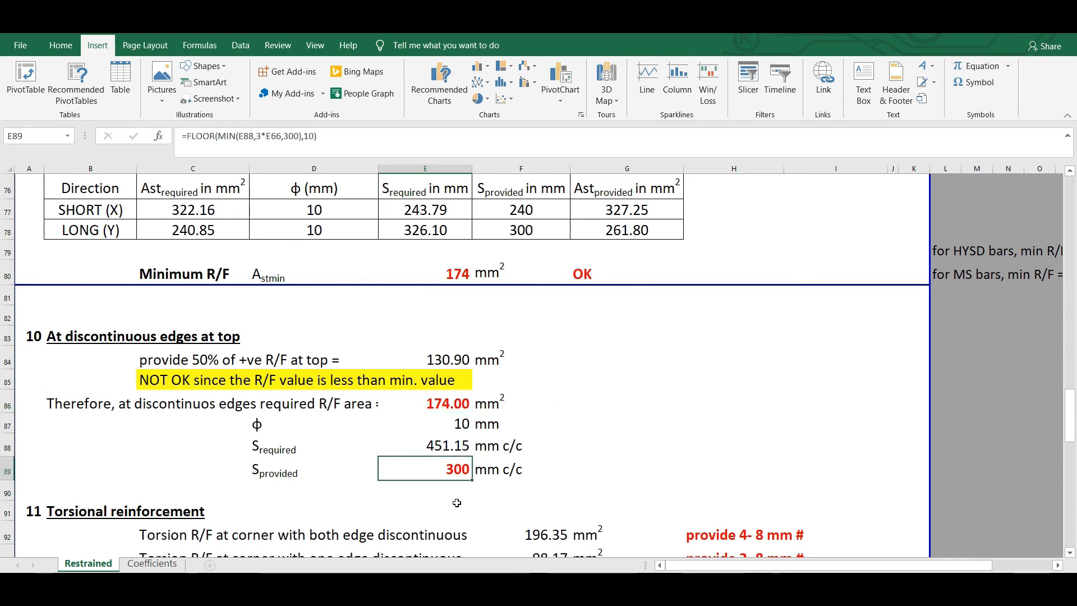
# Examine the torsion reinforcement formulas in F92 for corners with both edges discontinuous and F93 for corners with one edge discontinuous.
pyautogui.scroll(-2, 334, 333)
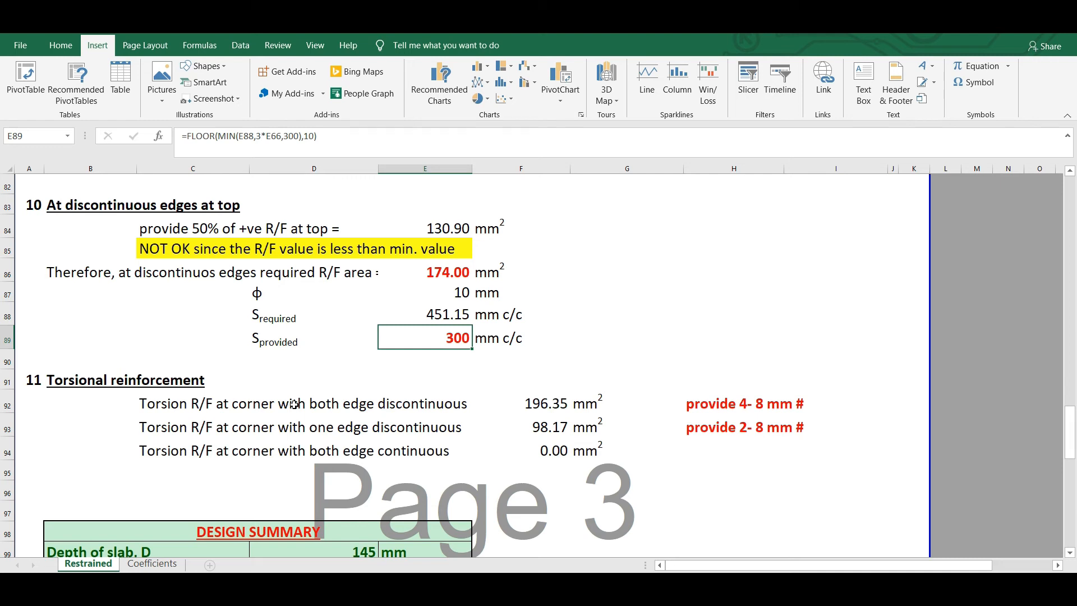
pyautogui.click(182, 409)
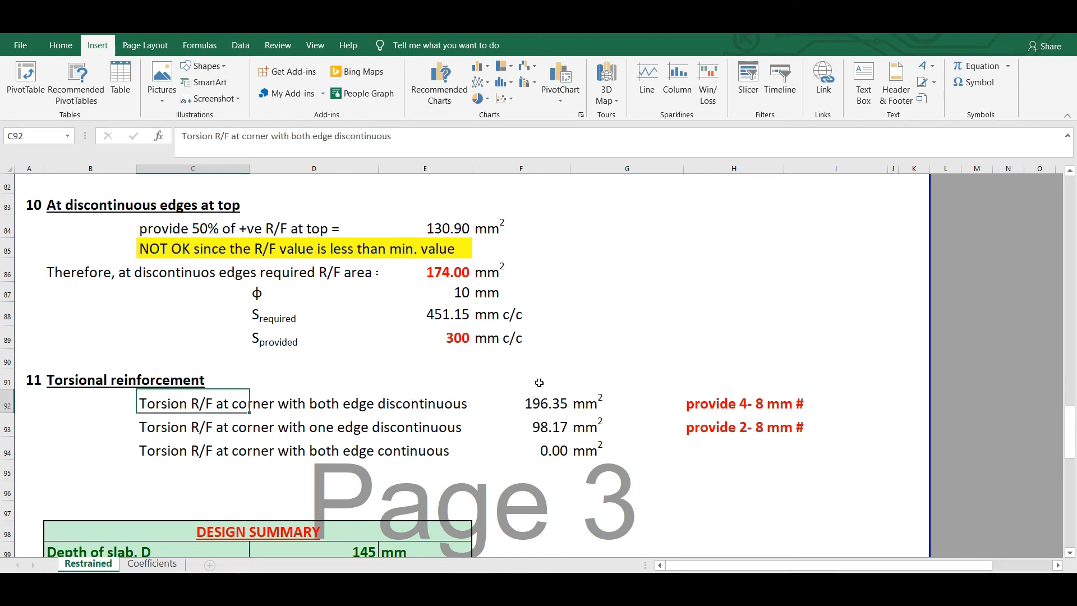
pyautogui.click(539, 408)
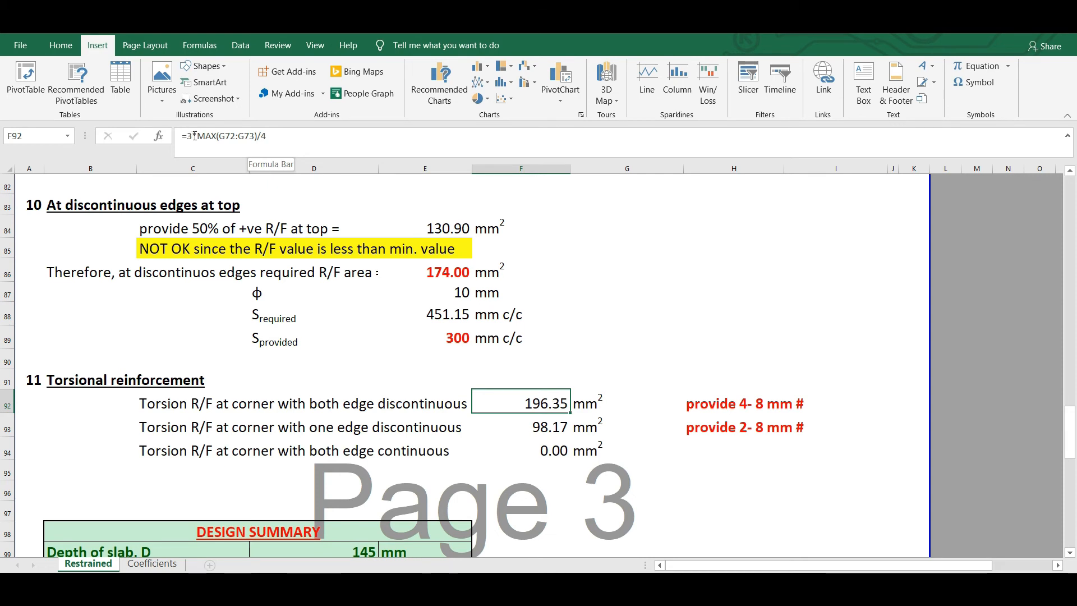
pyautogui.moveTo(191, 136); pyautogui.dragTo(241, 138)
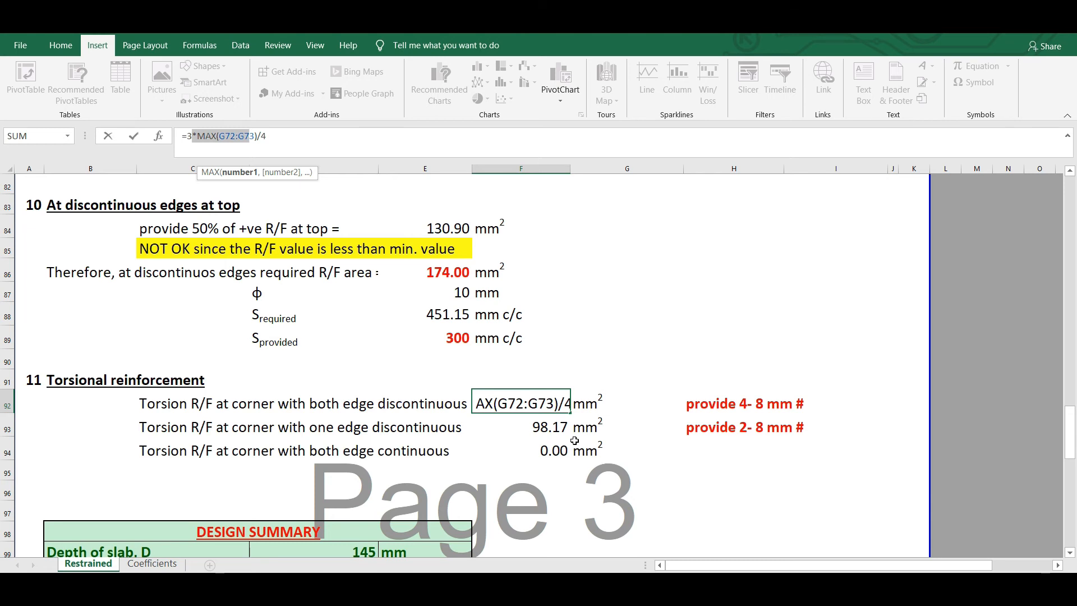
pyautogui.press('Escape')
pyautogui.scroll(1, 558, 403)
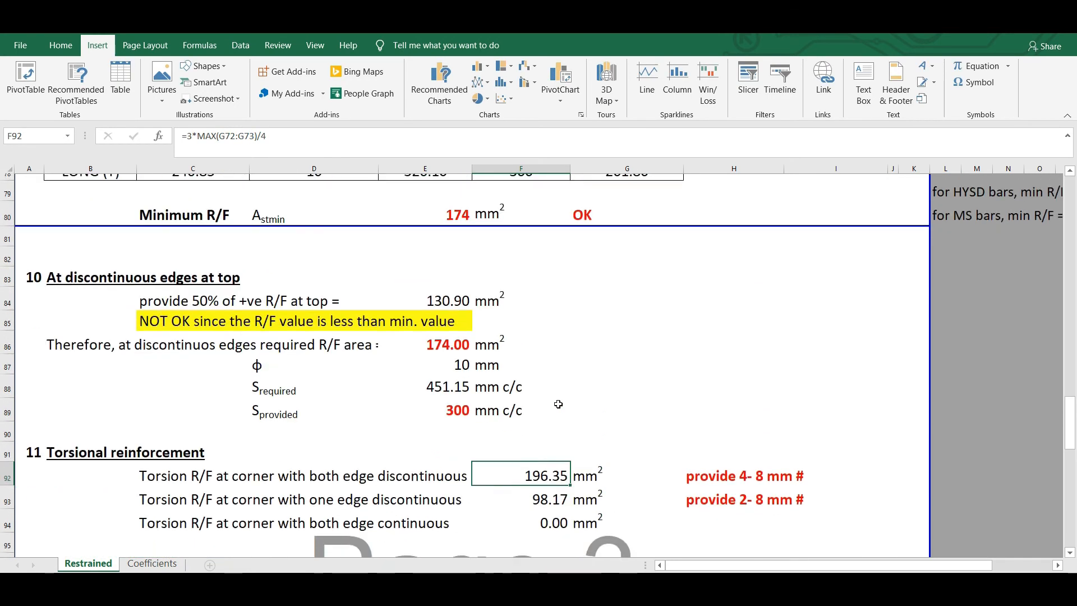
pyautogui.scroll(-1, 558, 403)
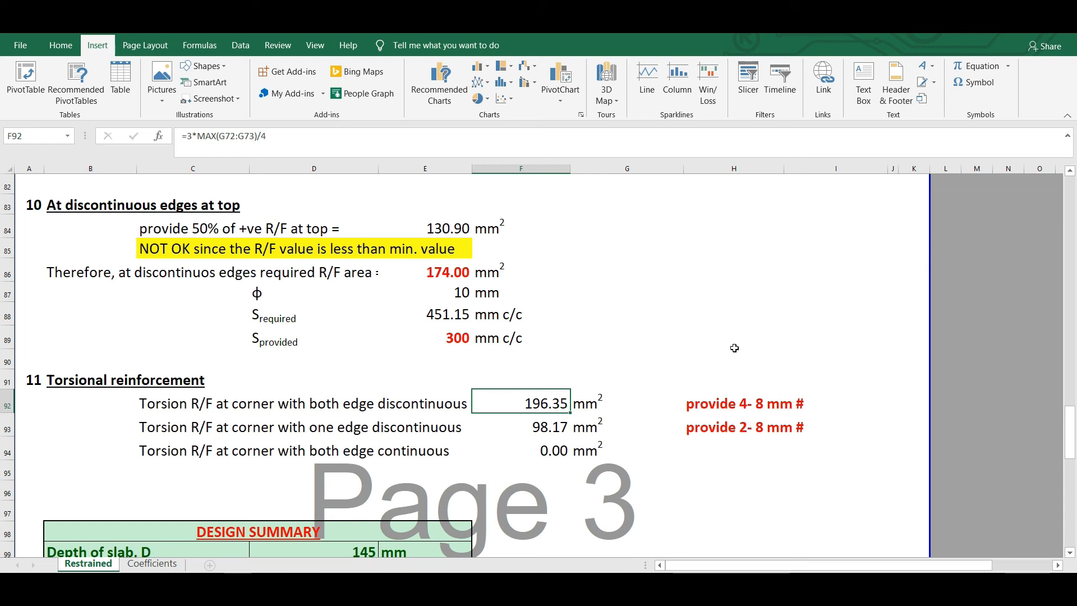
pyautogui.click(532, 428)
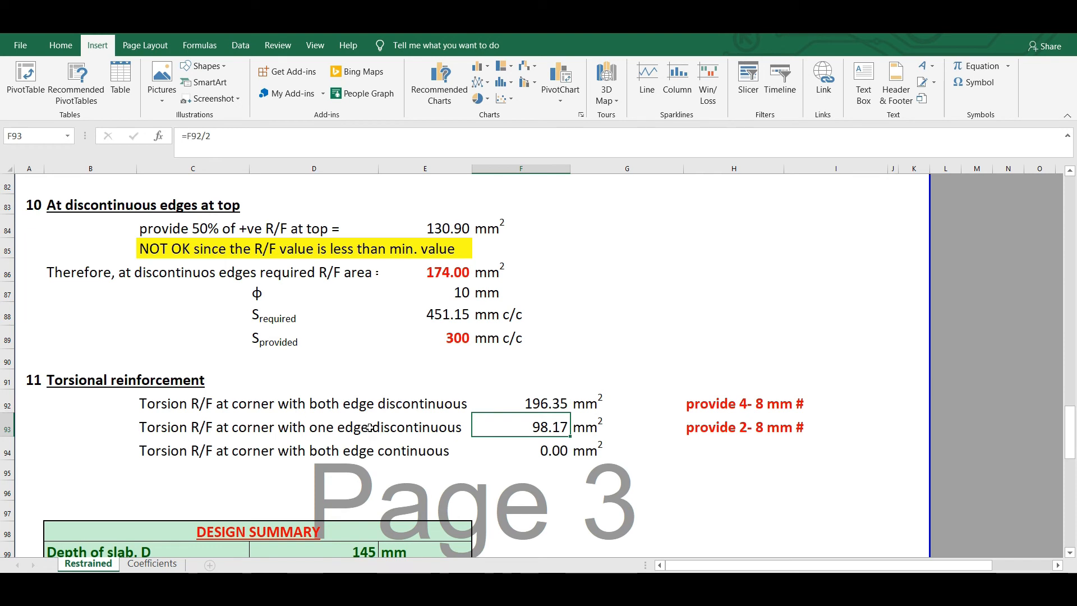
# Inspect the torsion reinforcement formulas in F92, F93 and F94, including the corner with both edges continuous.
pyautogui.click(543, 405)
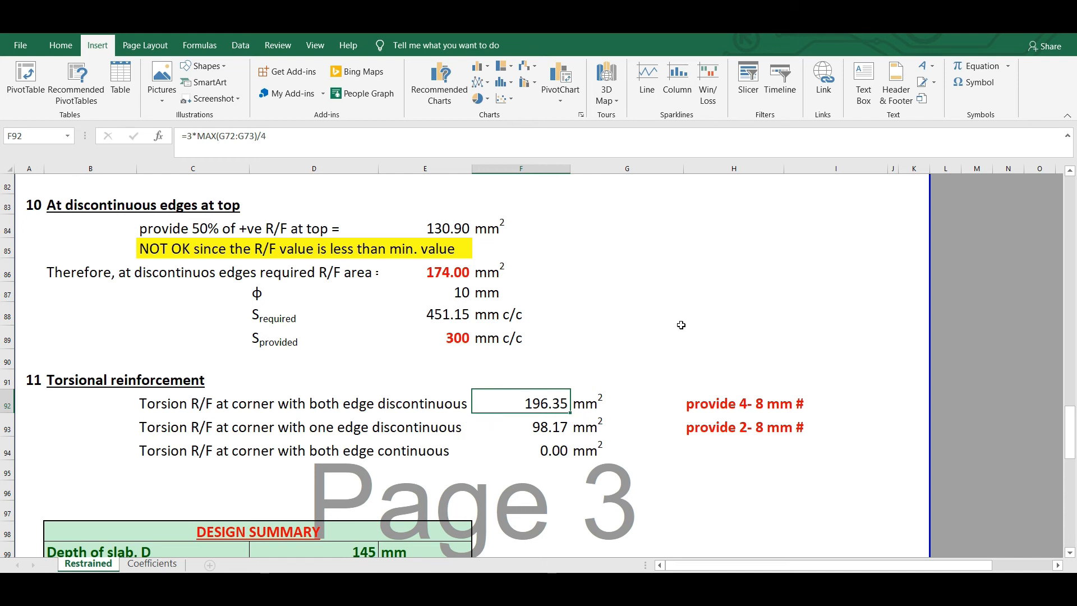
pyautogui.click(501, 436)
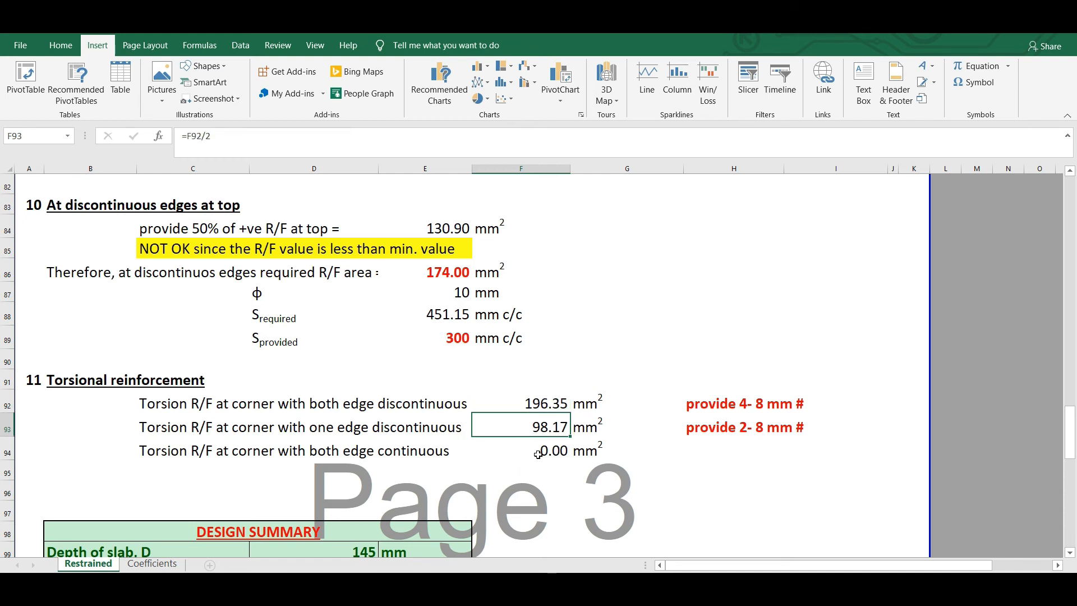
pyautogui.click(537, 454)
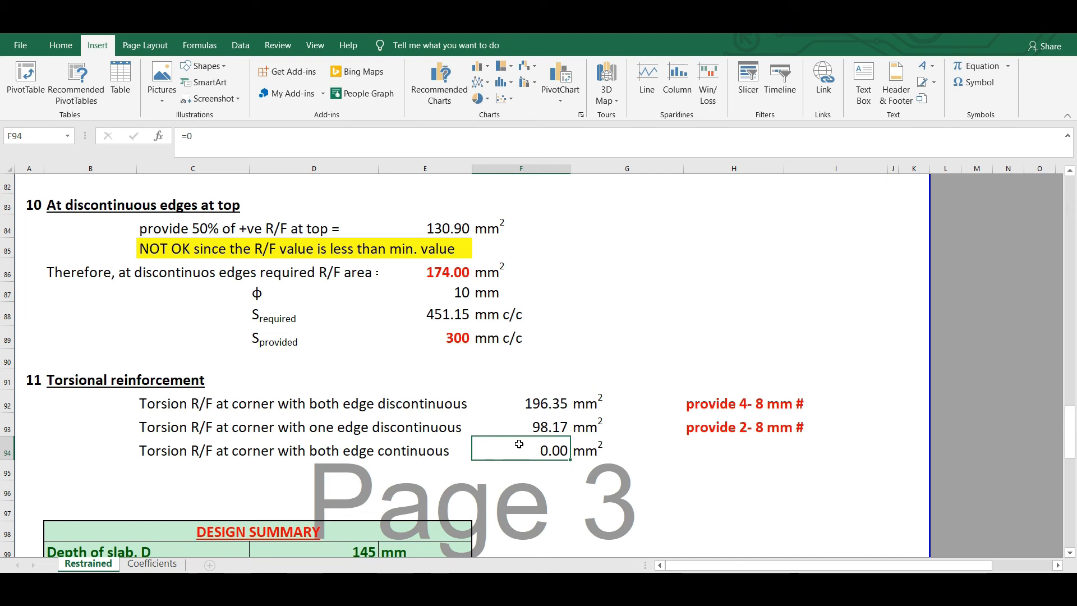
# Look over the Design Summary table and the bottom and top reinforcement plans beneath it.
pyautogui.scroll(-4, 419, 391)
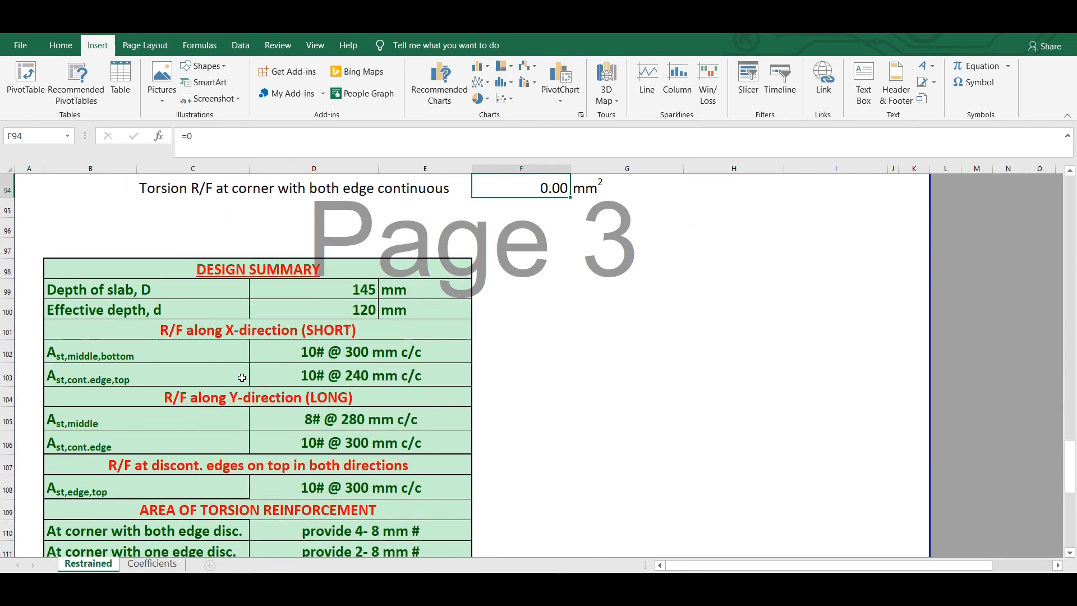
pyautogui.scroll(-3, 358, 266)
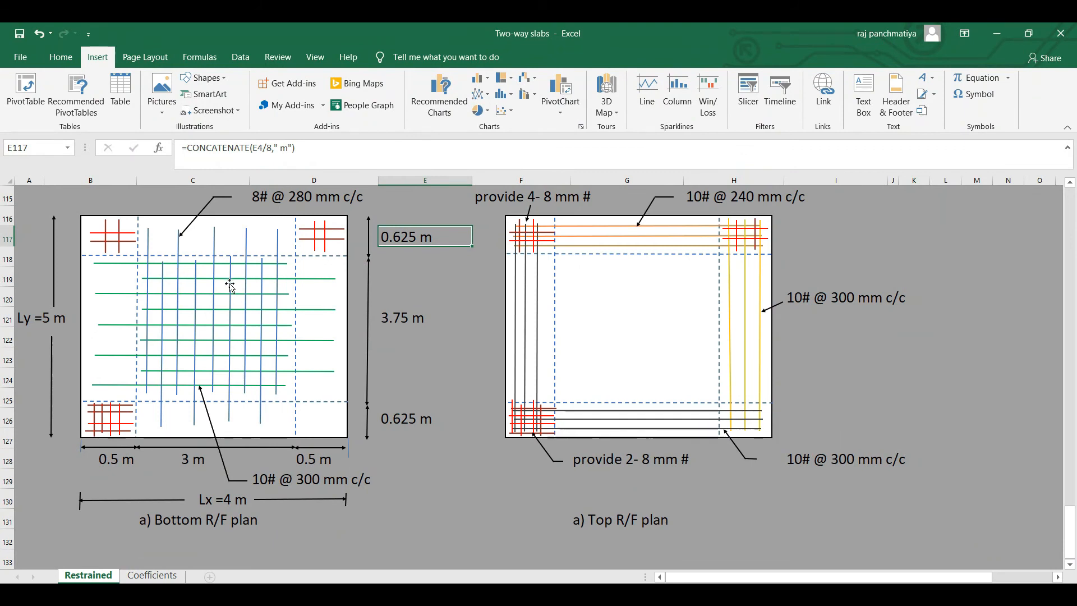
pyautogui.scroll(3, 230, 281)
pyautogui.scroll(-3, 230, 281)
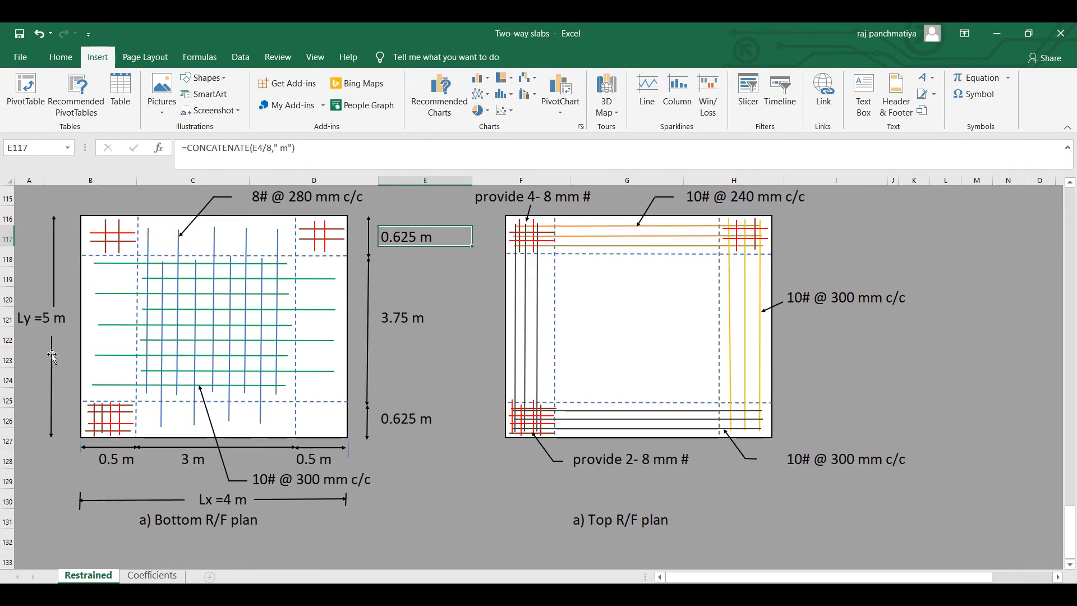
pyautogui.scroll(4, 249, 373)
# Inspect the short-direction middle bottom steel formula in D102 and match it with the horizontal bars of the bottom reinforcement plan.
pyautogui.scroll(3, 249, 373)
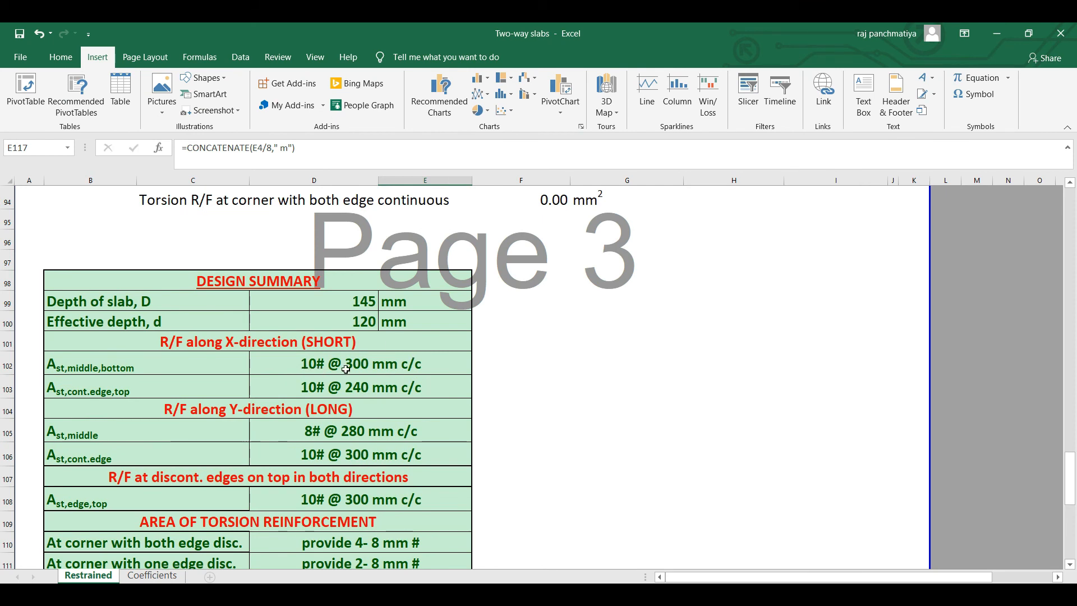
pyautogui.click(337, 366)
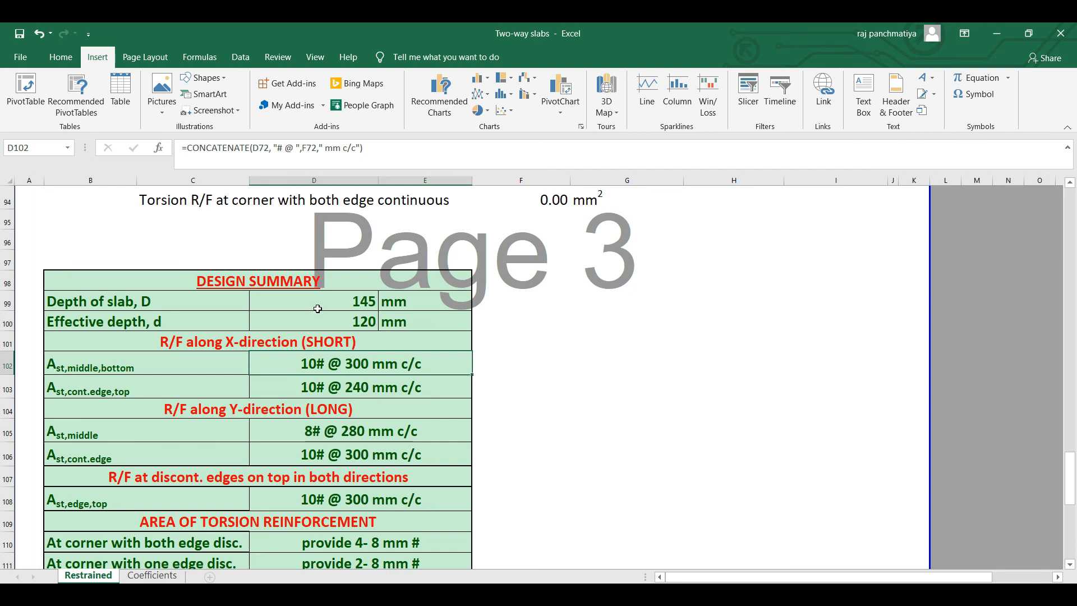
pyautogui.scroll(-5, 314, 308)
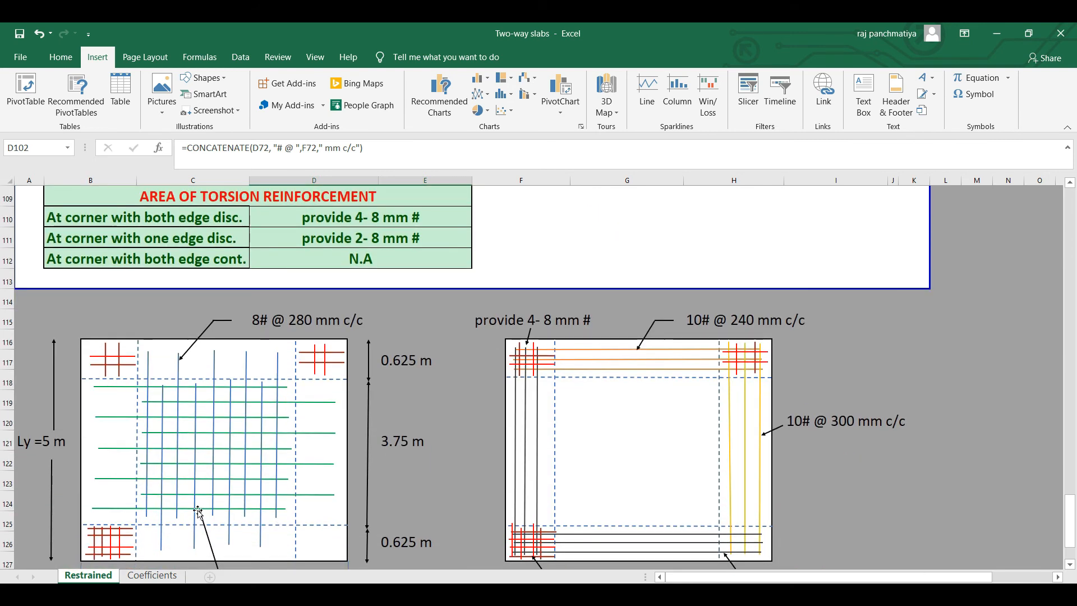
pyautogui.scroll(-1, 202, 513)
pyautogui.scroll(-1, 224, 465)
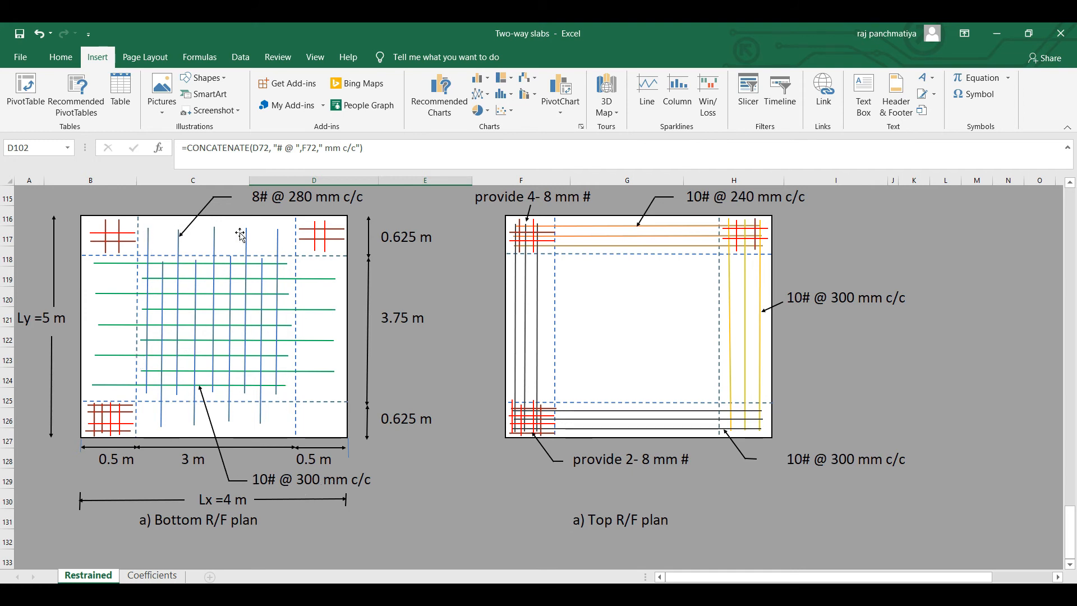
# Inspect the long-direction middle steel formula in D105 and match it with the vertical bars in the bottom reinforcement plan.
pyautogui.scroll(5, 275, 286)
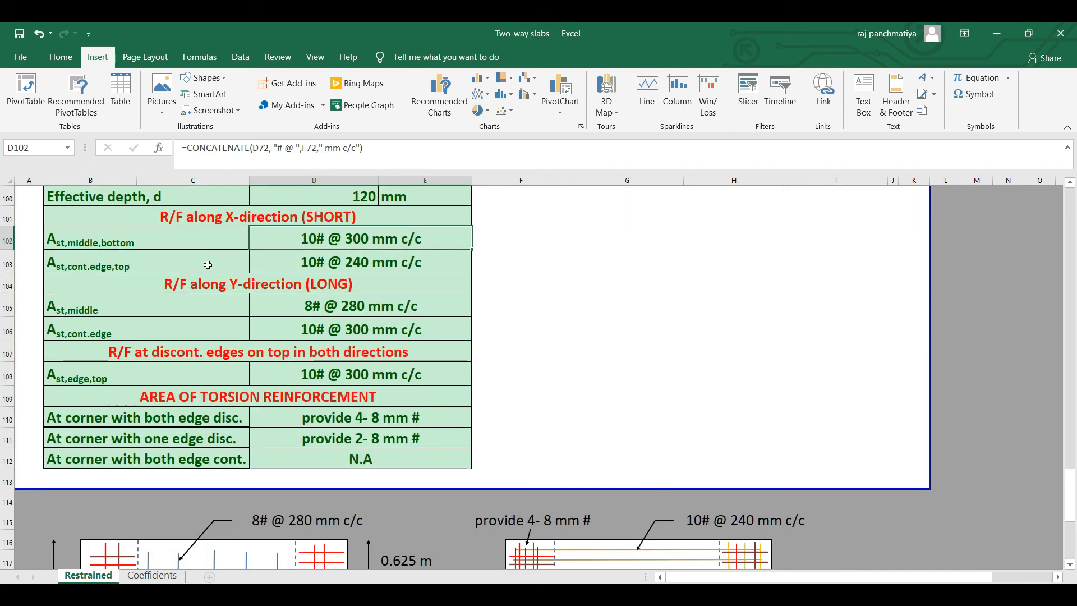
pyautogui.scroll(3, 211, 267)
pyautogui.click(329, 368)
pyautogui.scroll(-6, 329, 368)
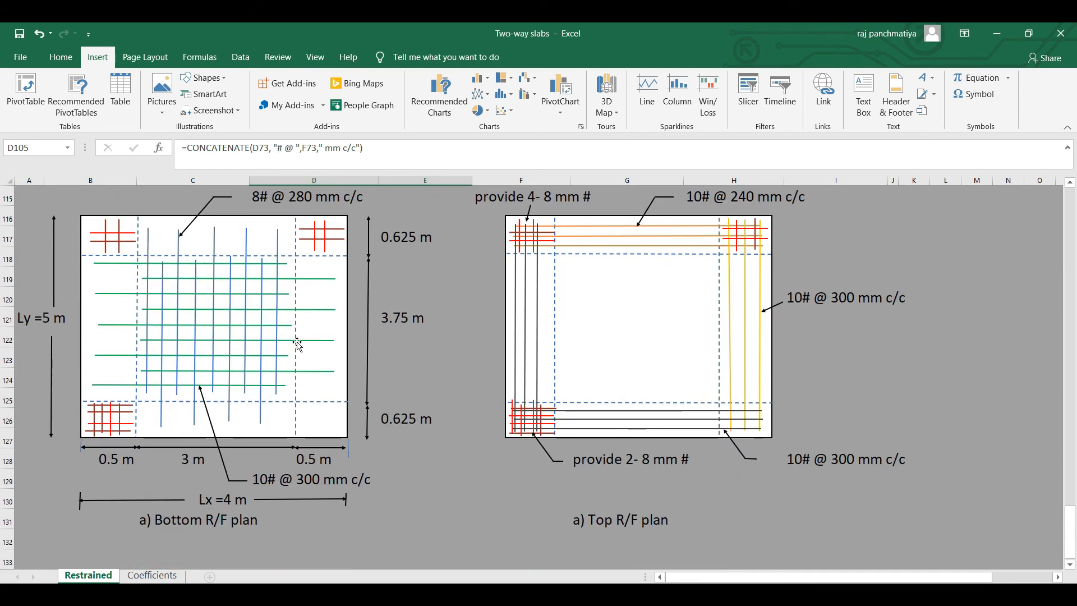
# Inspect the short-direction continuous-edge top steel formula in D103 and relate it to slab S1 in the layout sketch beside the basic data.
pyautogui.scroll(1, 296, 344)
pyautogui.scroll(3, 174, 325)
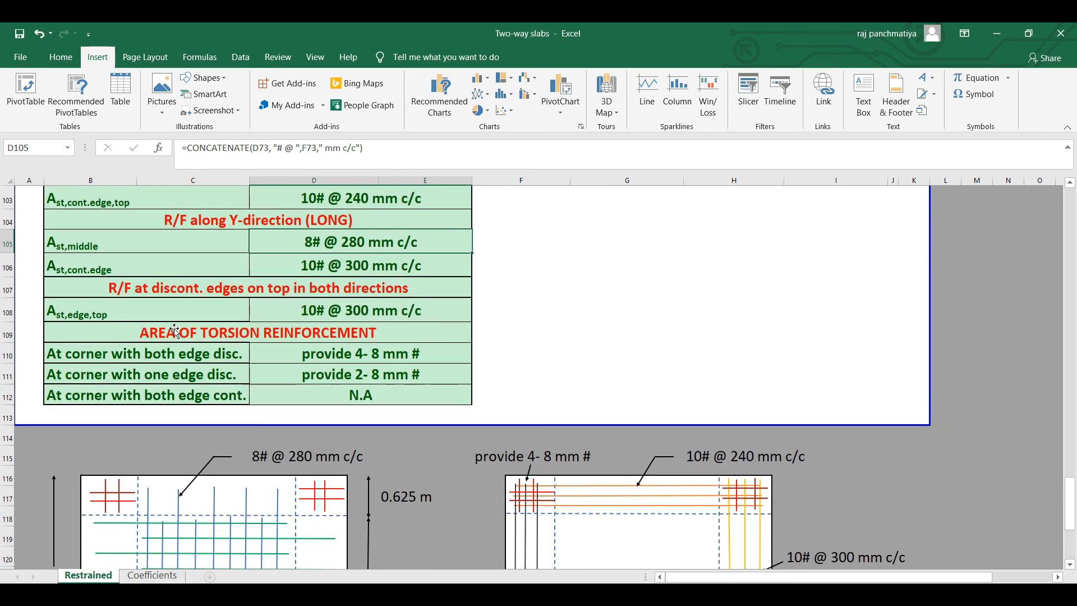
pyautogui.scroll(2, 174, 331)
pyautogui.scroll(1, 281, 321)
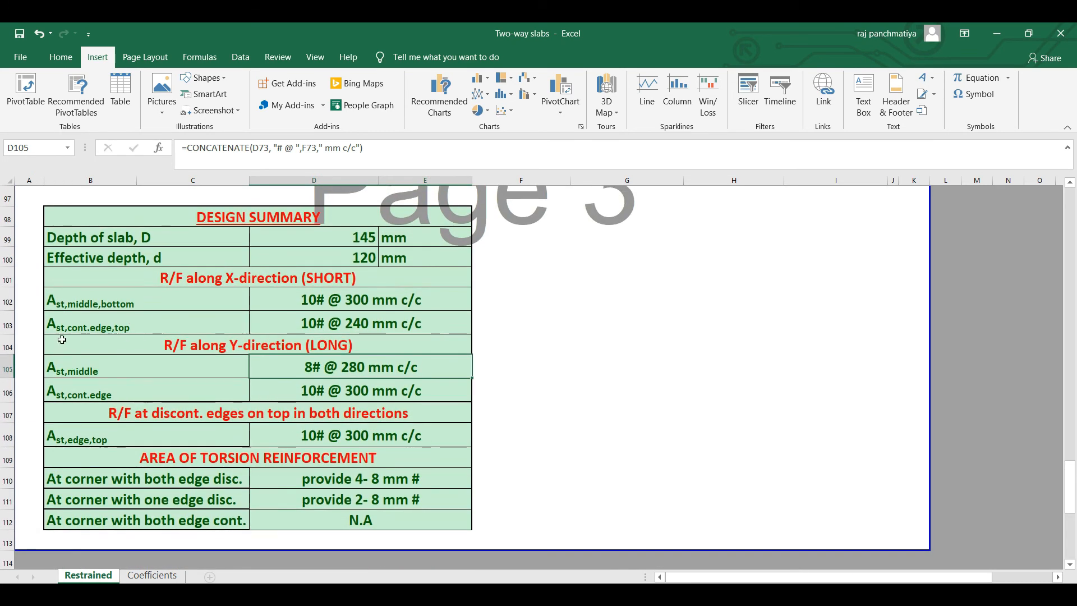
pyautogui.click(323, 329)
pyautogui.scroll(20, 576, 343)
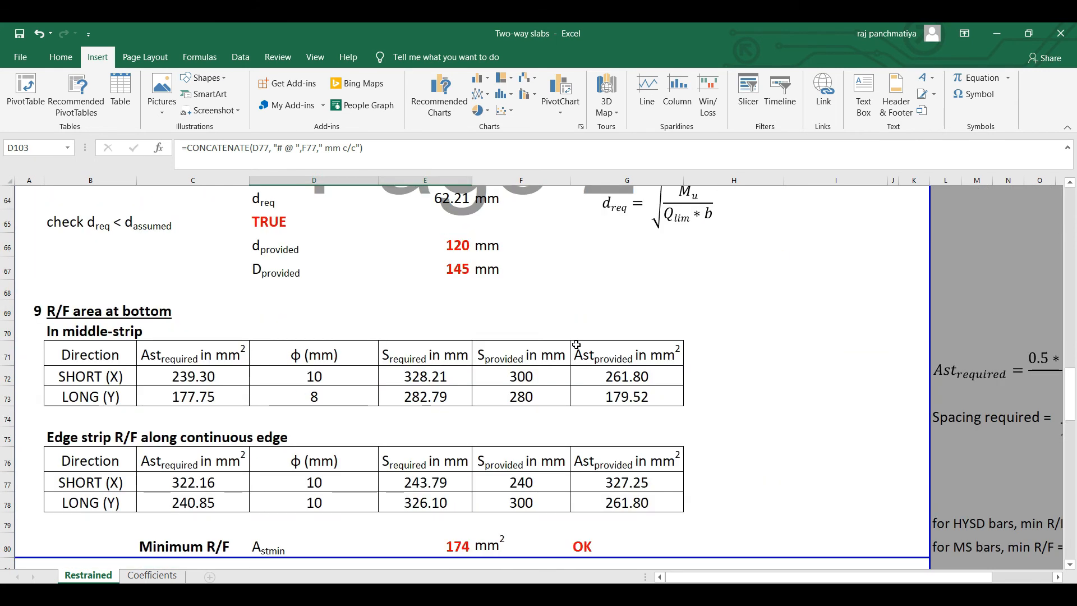
pyautogui.scroll(1, 567, 343)
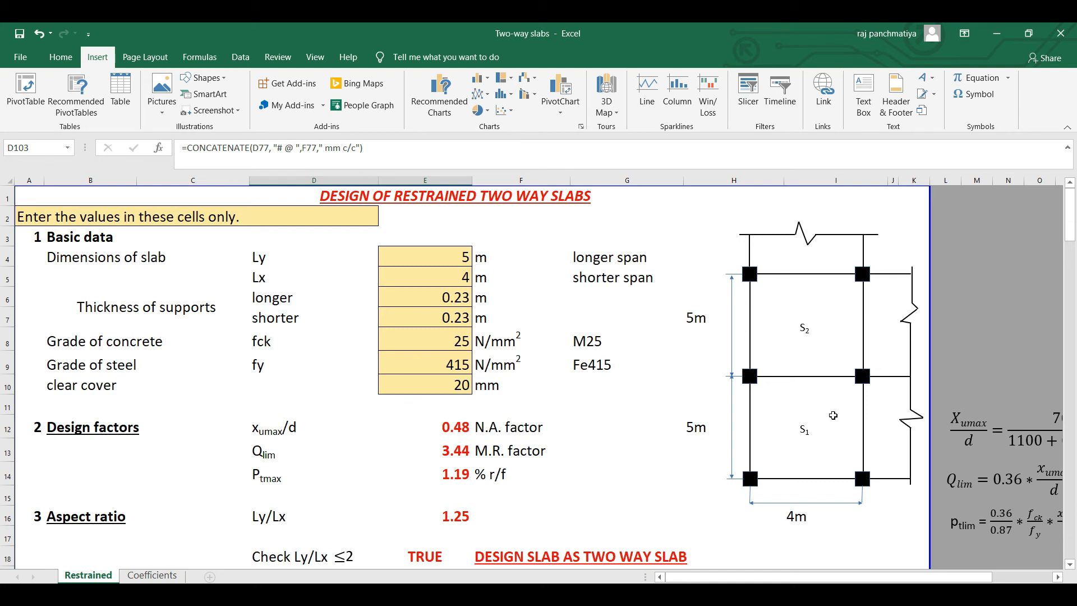
# Return to the short-direction heading in B101 and the D103 formula, and compare the continuous-edge top steel with the top reinforcement plan.
pyautogui.scroll(-20, 339, 414)
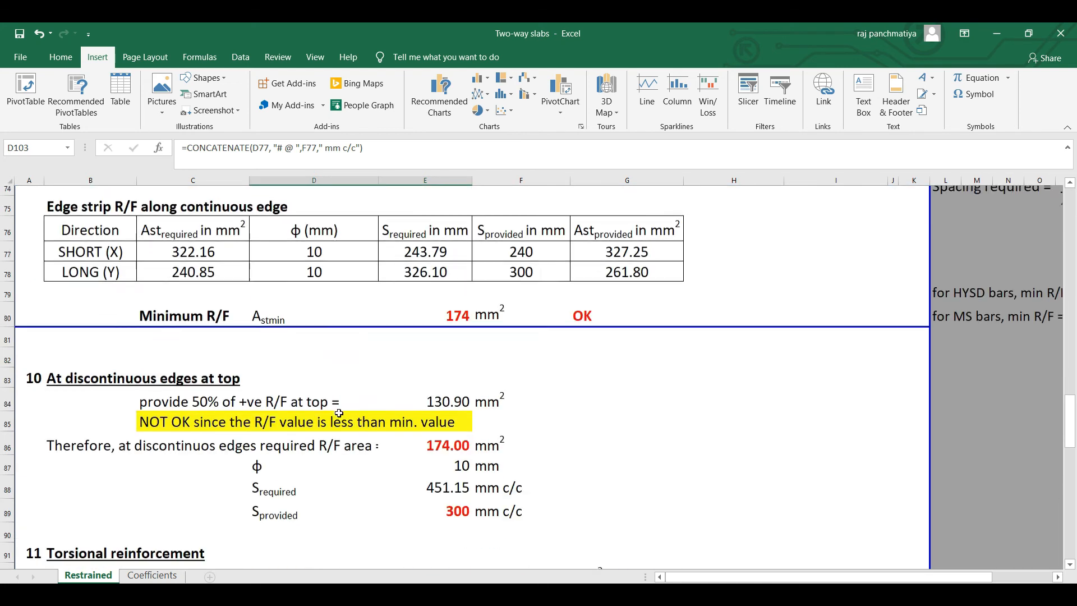
pyautogui.scroll(-14, 338, 413)
pyautogui.scroll(10, 338, 414)
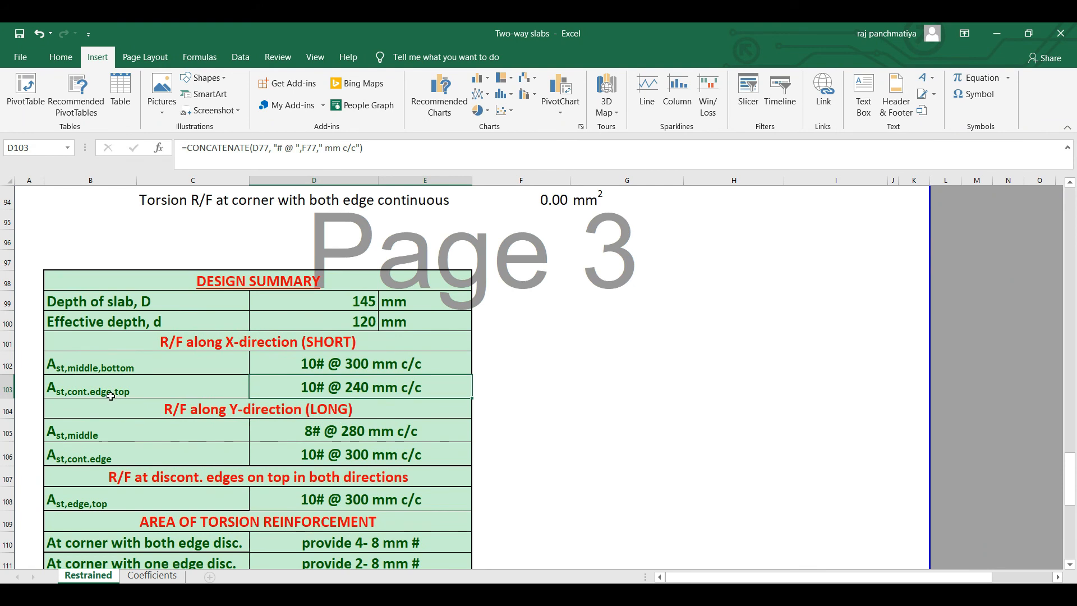
pyautogui.click(205, 341)
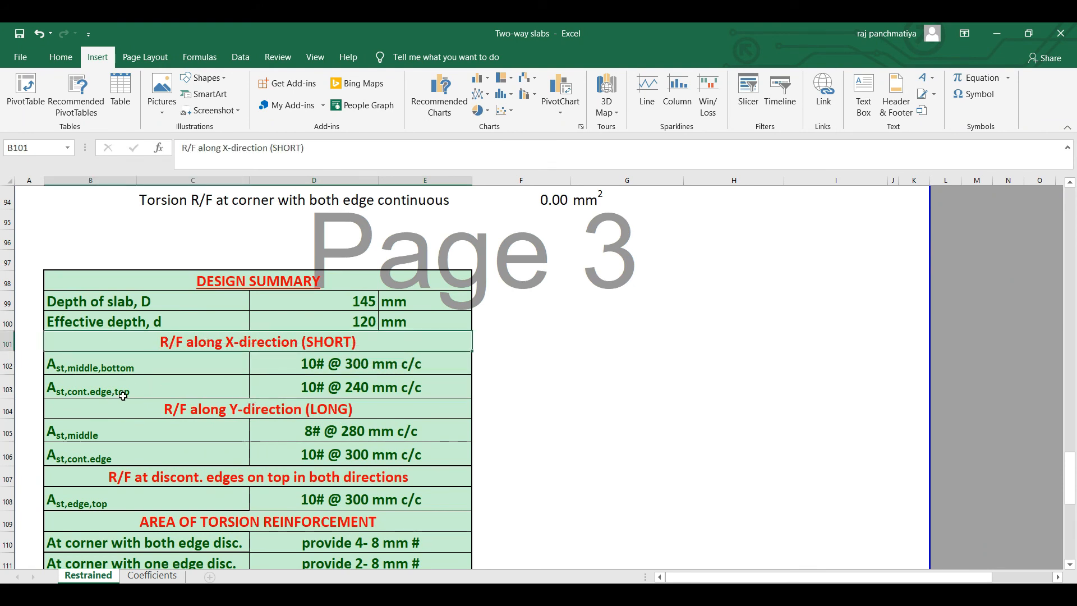
pyautogui.click(132, 391)
pyautogui.click(328, 391)
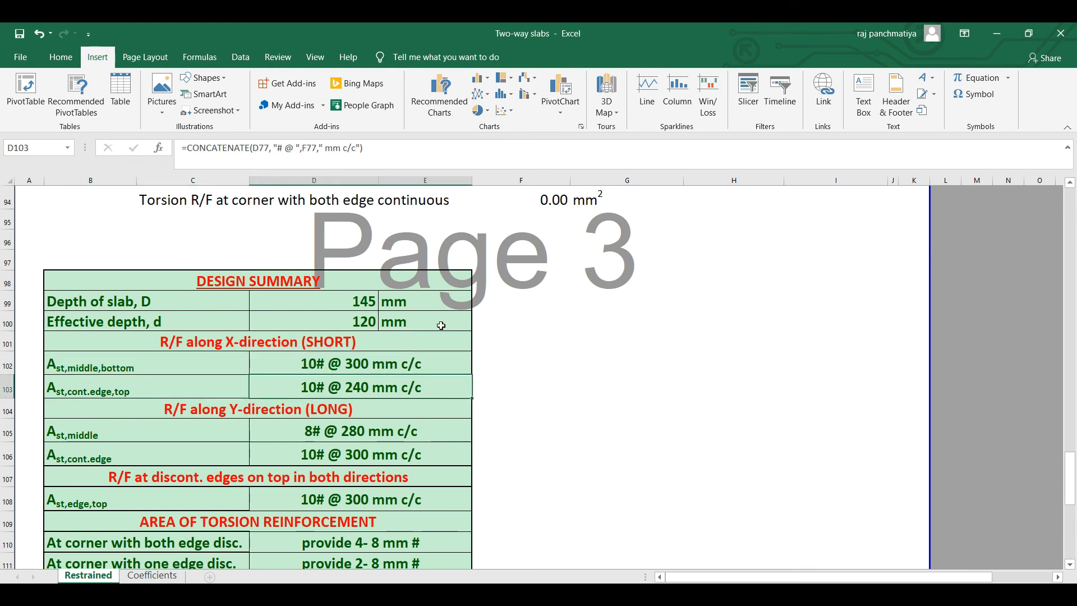
pyautogui.scroll(-4, 612, 453)
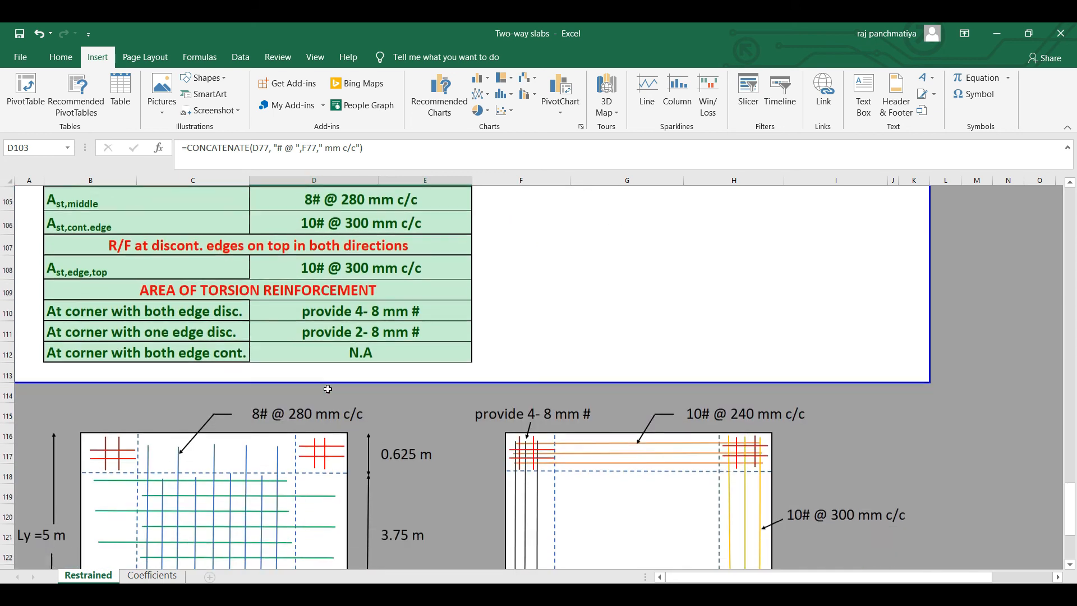
pyautogui.scroll(-3, 613, 453)
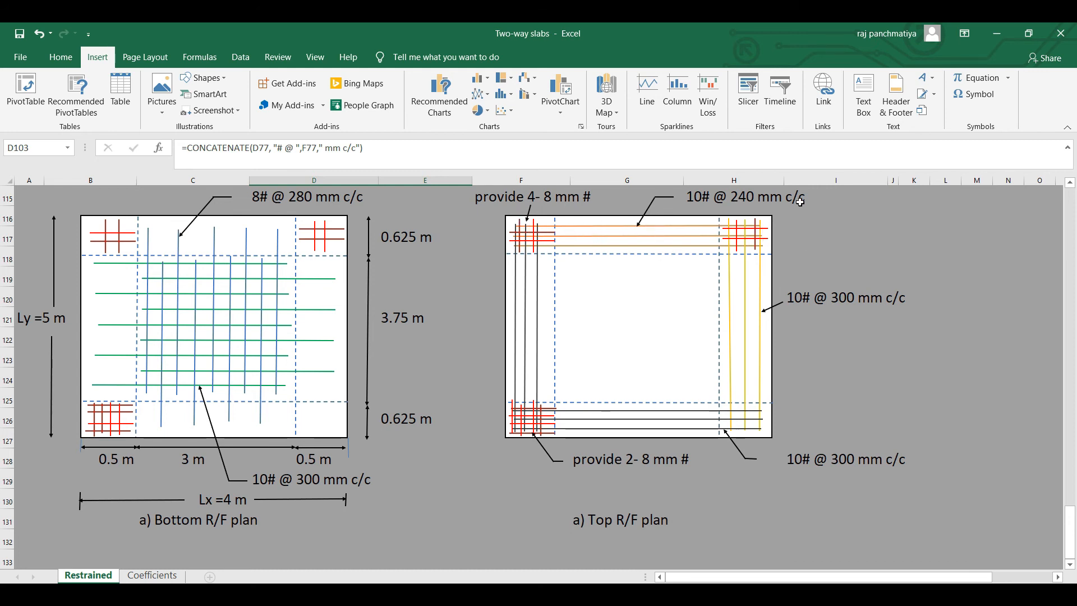
pyautogui.scroll(5, 550, 393)
pyautogui.scroll(-4, 660, 406)
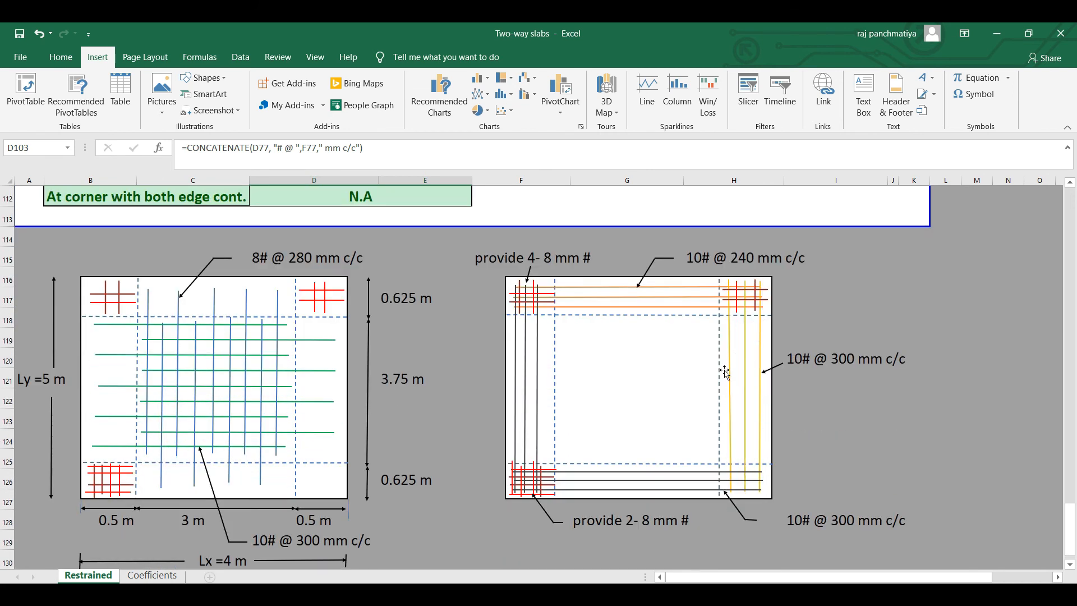
# Inspect the long-direction continuous-edge formula in D106 and find its bars in the top reinforcement plan.
pyautogui.scroll(3, 609, 378)
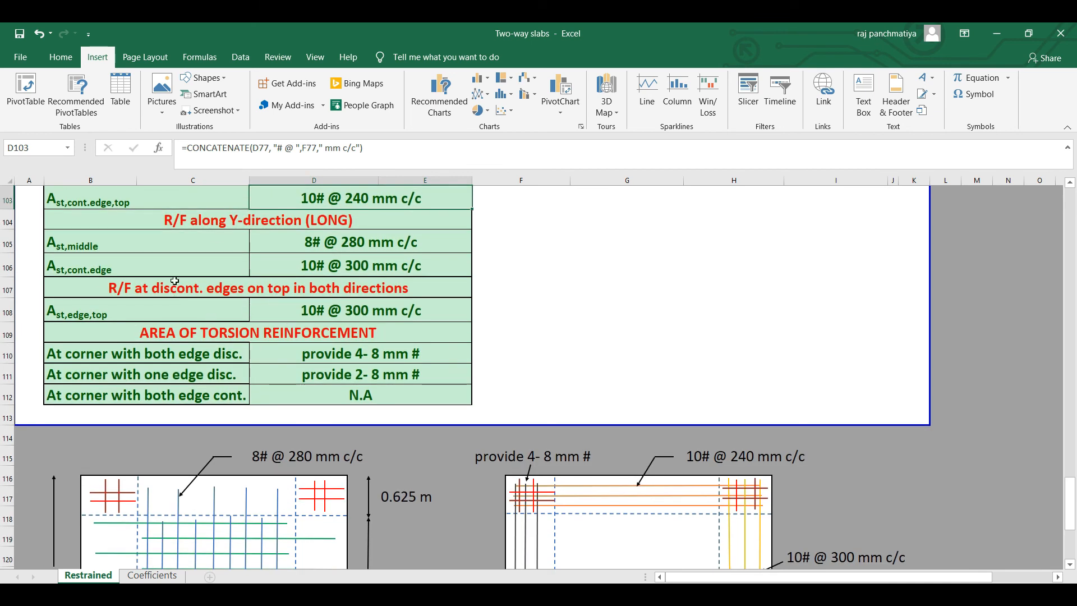
pyautogui.click(338, 265)
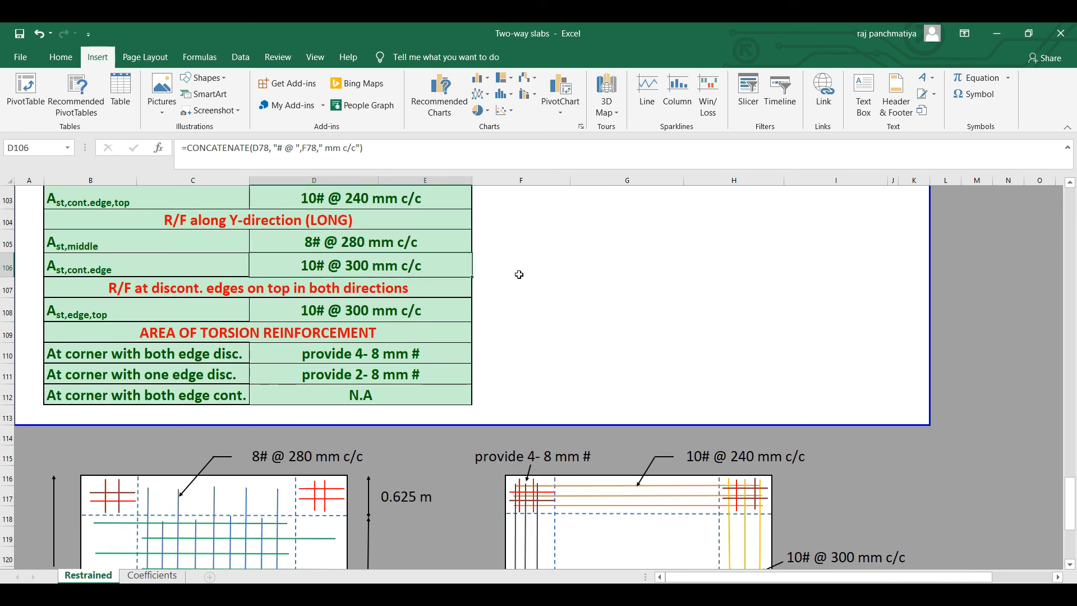
pyautogui.scroll(-2, 518, 275)
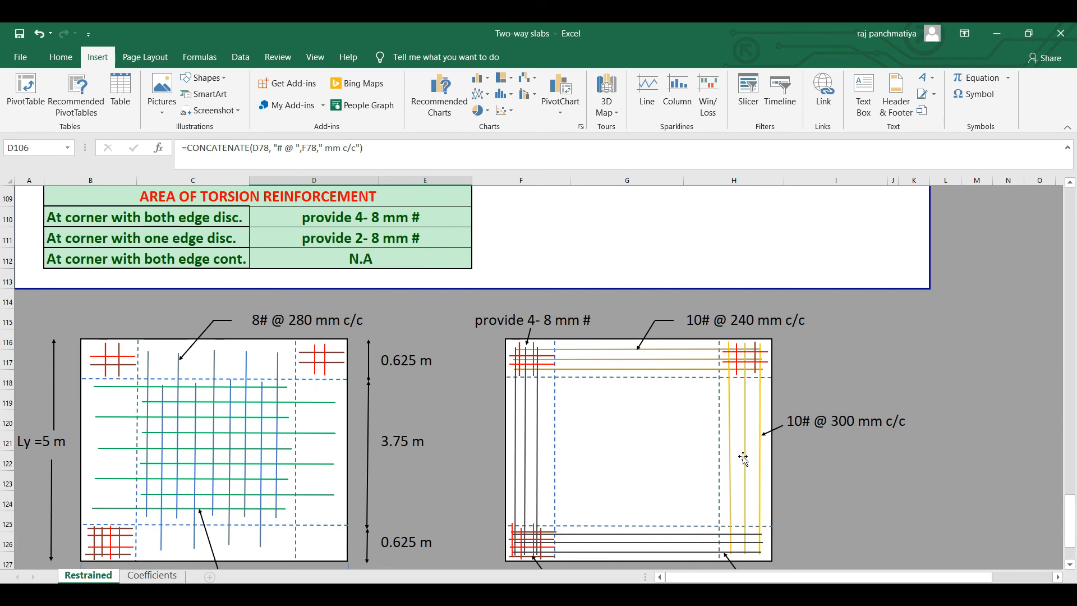
pyautogui.scroll(-1, 603, 336)
pyautogui.scroll(2, 610, 365)
pyautogui.scroll(1, 615, 442)
pyautogui.scroll(-3, 614, 442)
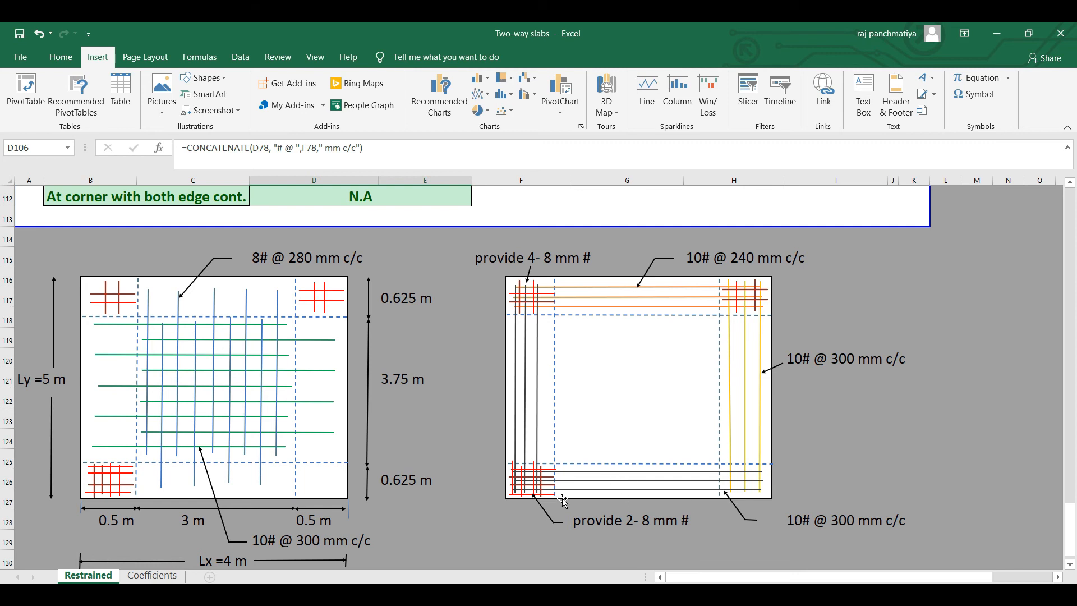
# Inspect the discontinuous-edge top steel formula in D108 and compare it with the edge bars in the top reinforcement plan.
pyautogui.scroll(3, 137, 382)
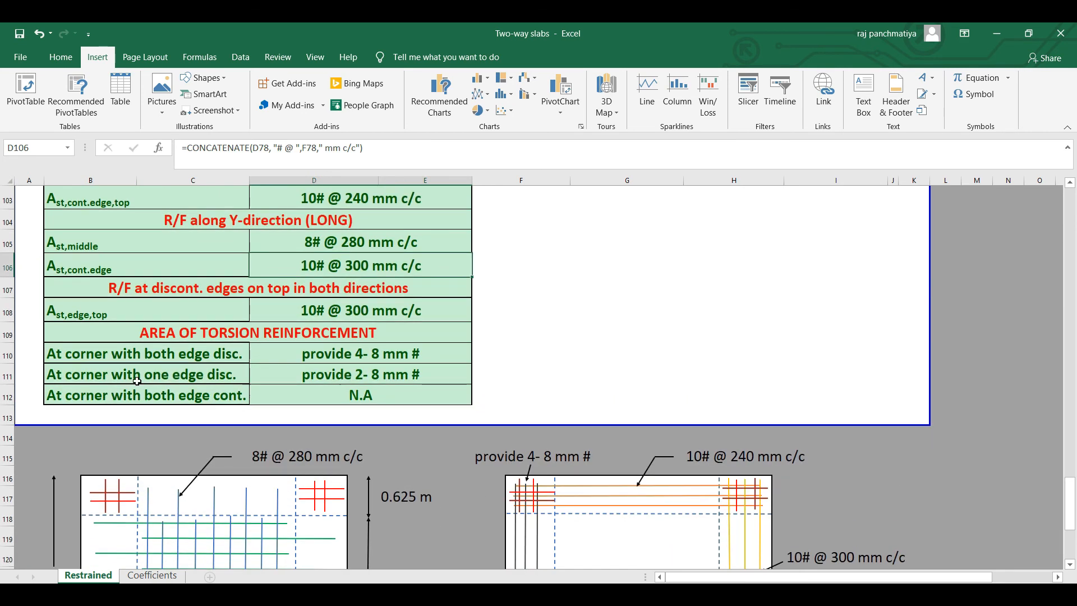
pyautogui.click(333, 315)
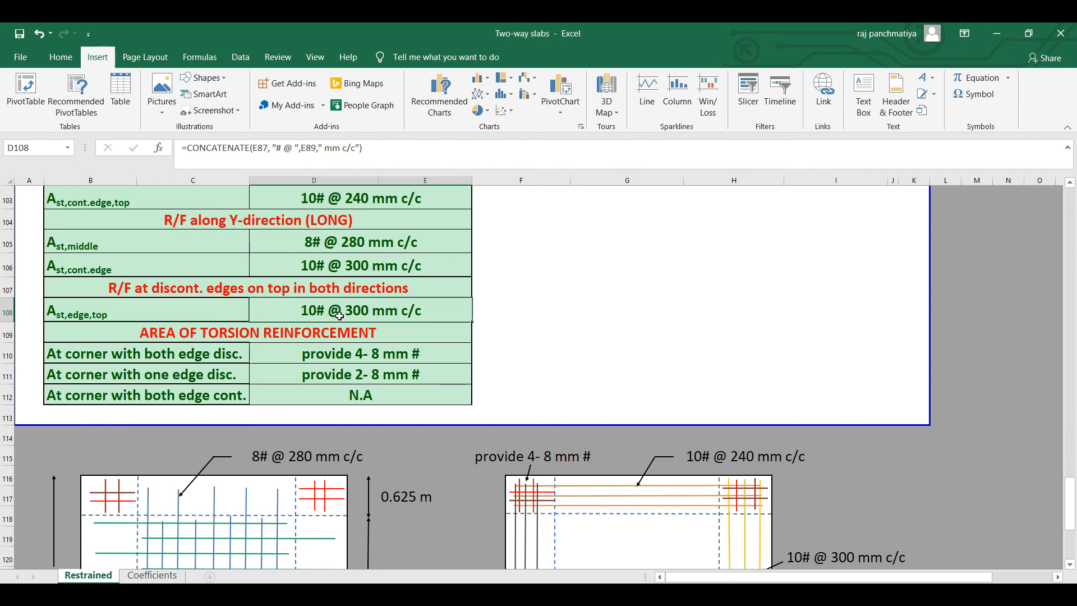
pyautogui.scroll(-3, 220, 297)
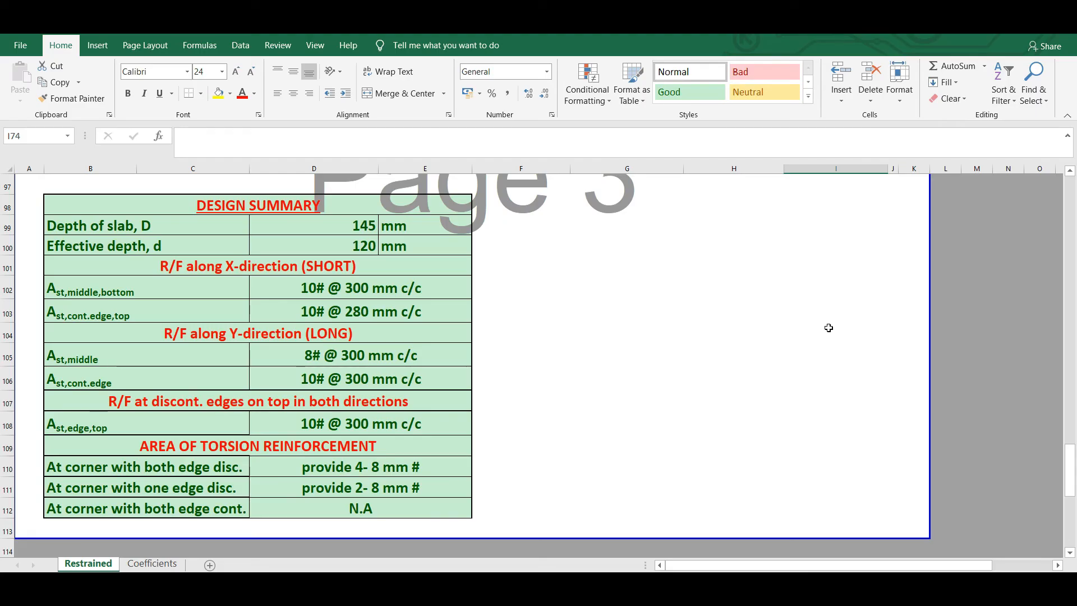
# Review the basic data and the S1 and S2 slab layout sketch at the start of the Restrained sheet.
pyautogui.scroll(20, 826, 327)
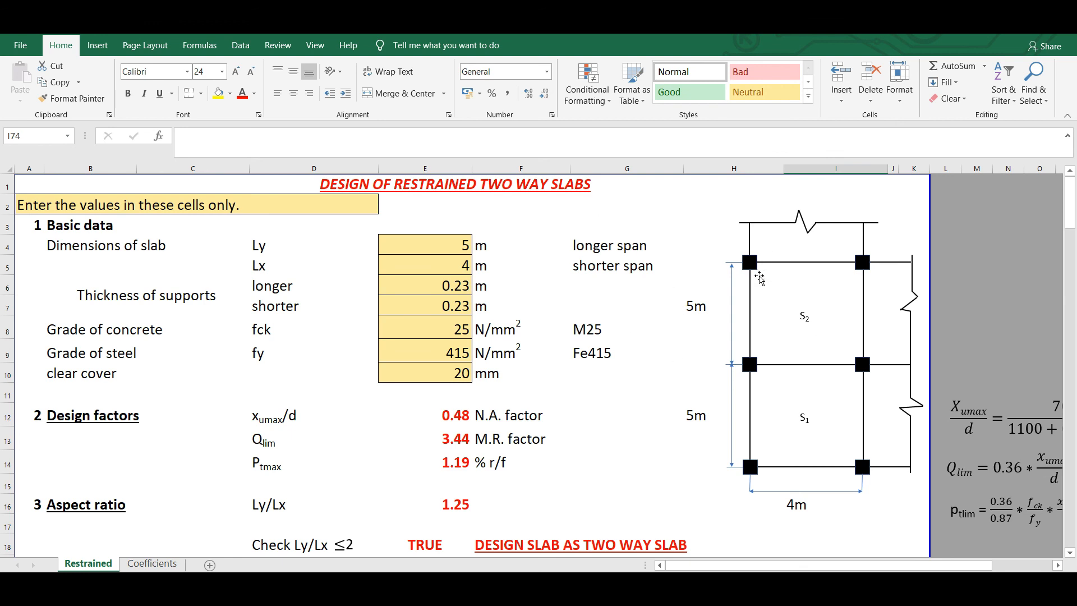
pyautogui.scroll(-1, 688, 284)
pyautogui.scroll(1, 749, 281)
# Choose ONE LONG EDGE DISC. as the type of panel in D46 of section 7.
pyautogui.scroll(-6, 509, 242)
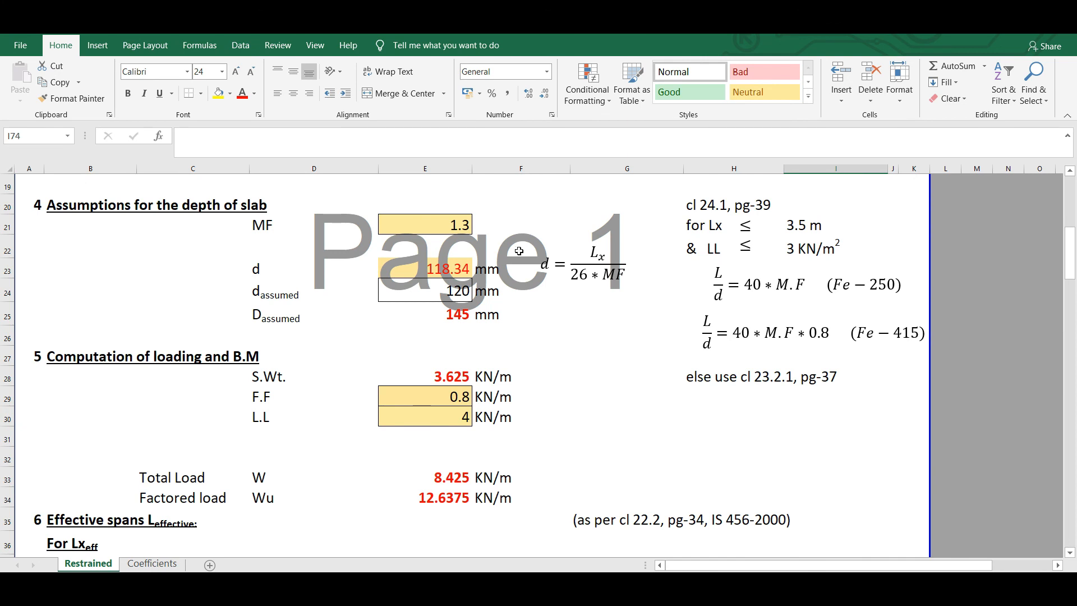
pyautogui.scroll(-7, 518, 250)
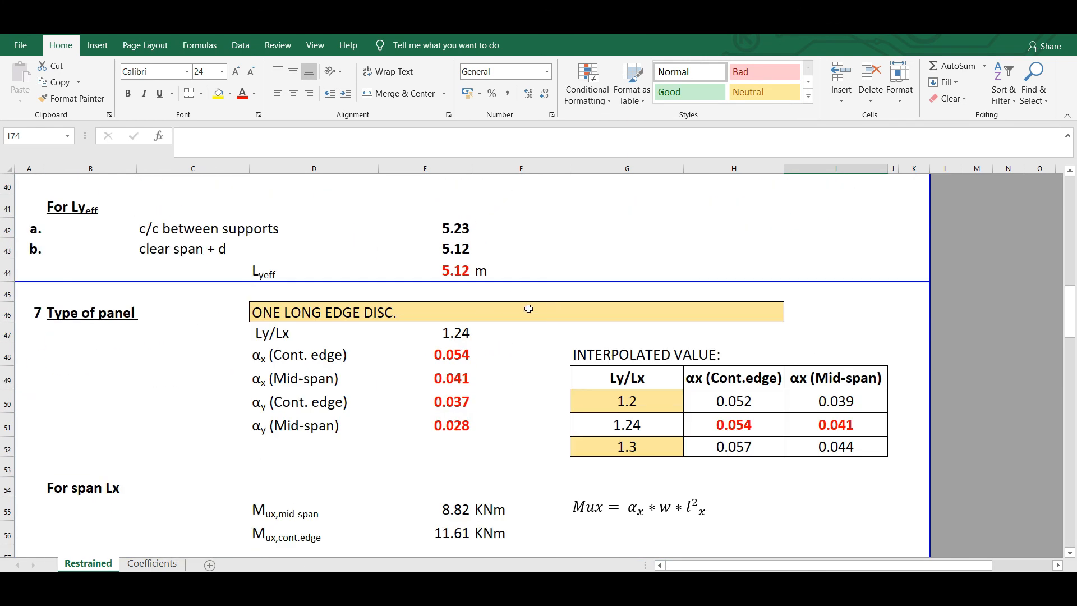
pyautogui.click(550, 313)
pyautogui.click(789, 317)
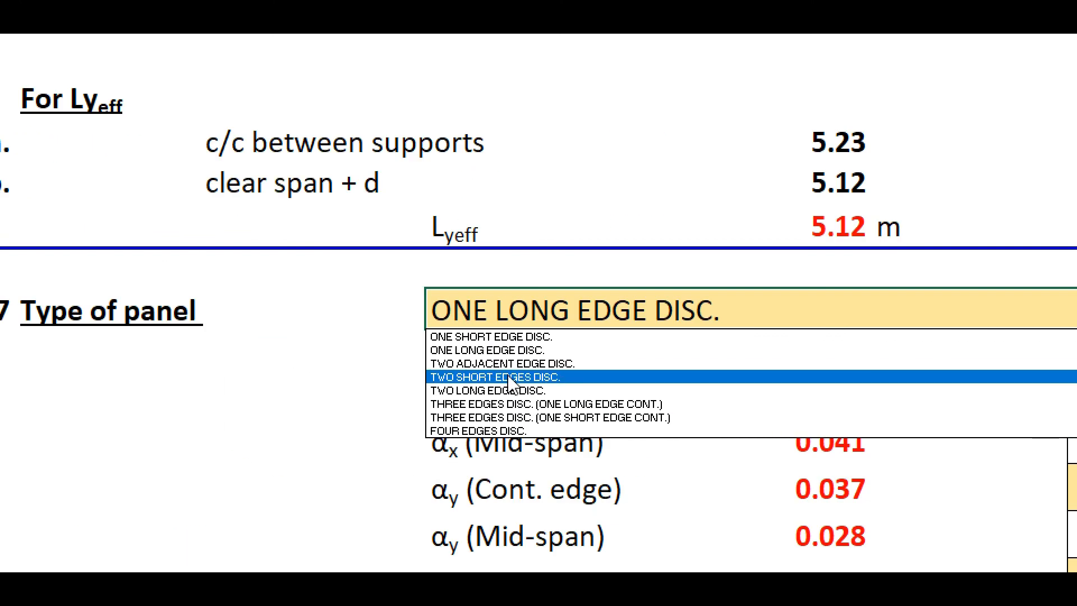
pyautogui.click(498, 350)
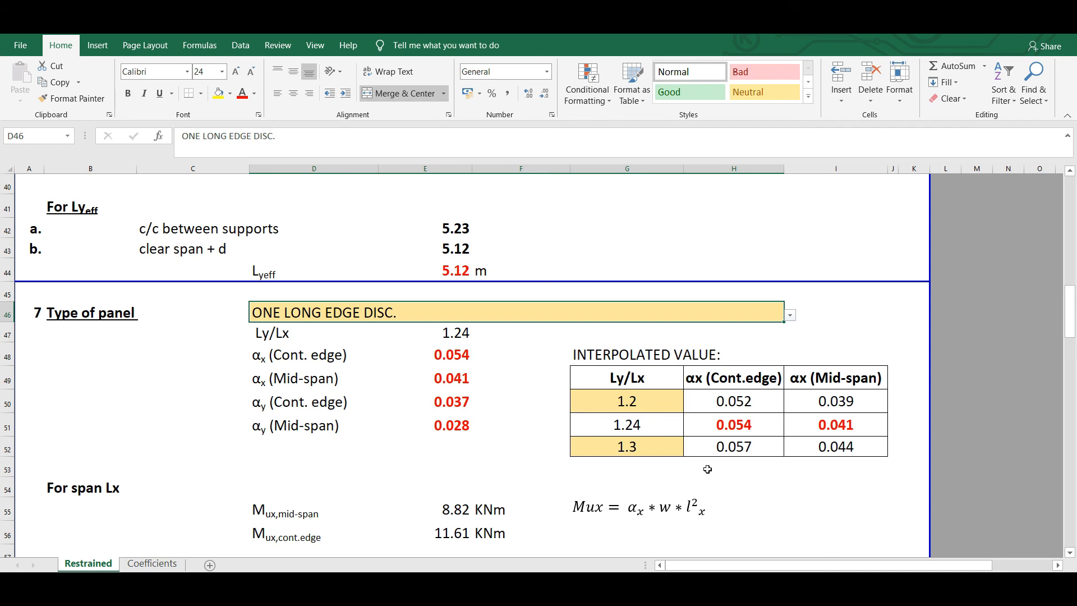
# Review the panel coefficients, the Lx and Ly span moments and the required slab depth in sections 7 and 8.
pyautogui.click(859, 328)
pyautogui.click(766, 492)
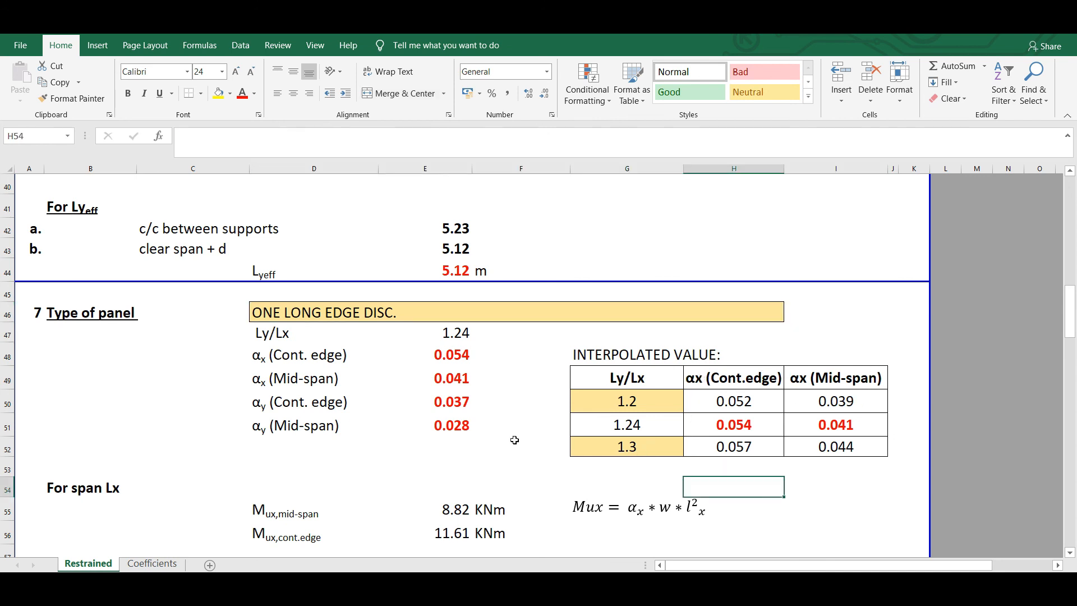
pyautogui.scroll(-3, 404, 414)
pyautogui.scroll(-5, 440, 376)
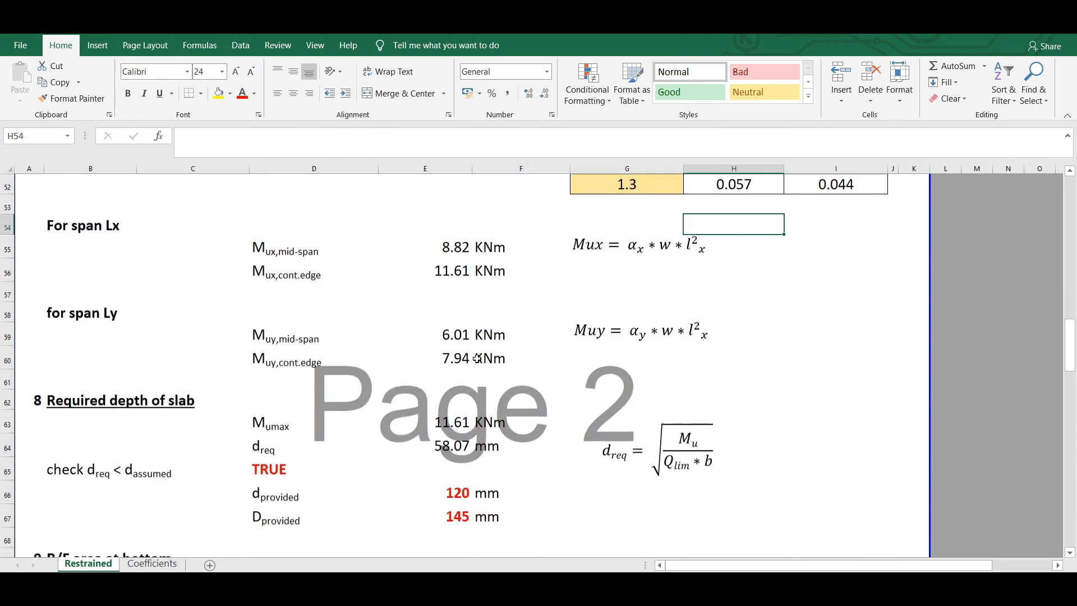
pyautogui.scroll(-1, 417, 411)
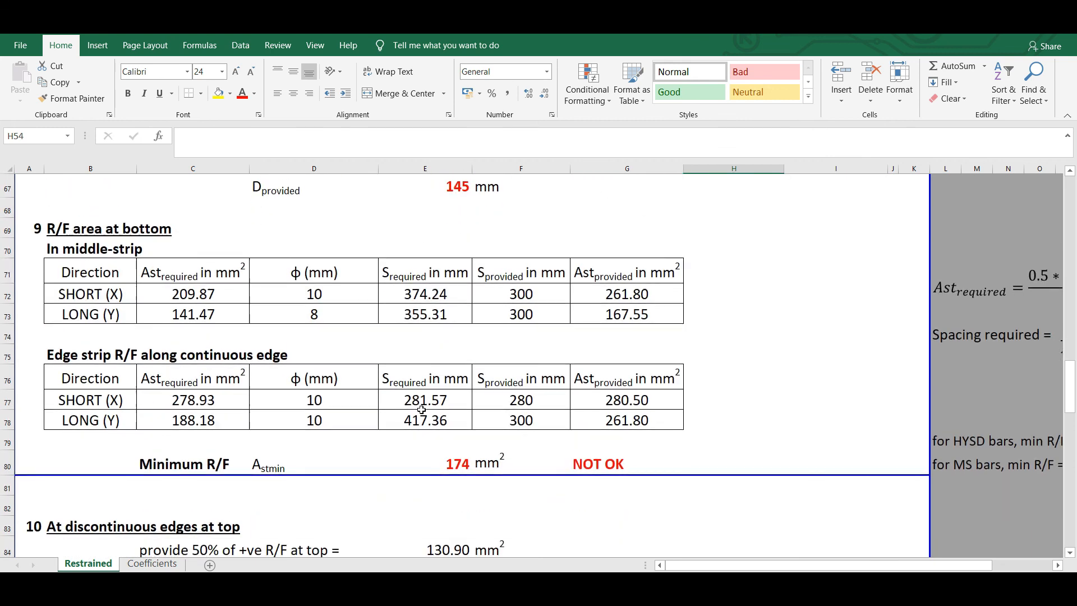
# Compare the long-direction middle-strip steel in G73 with the minimum reinforcement in E80, and set the bar diameter in D73 to 10 mm.
pyautogui.click(632, 318)
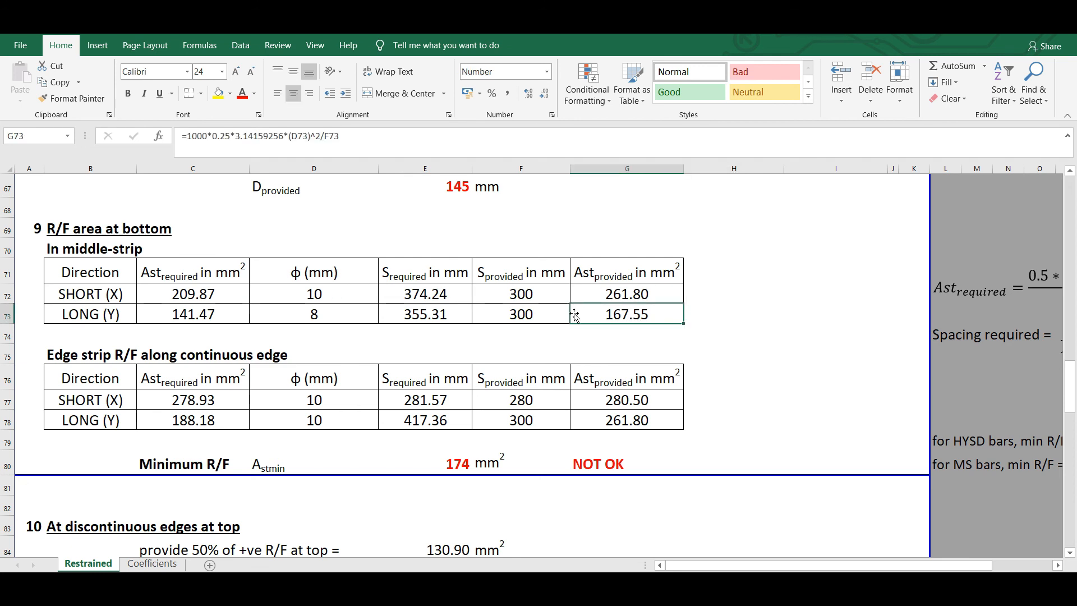
pyautogui.click(458, 464)
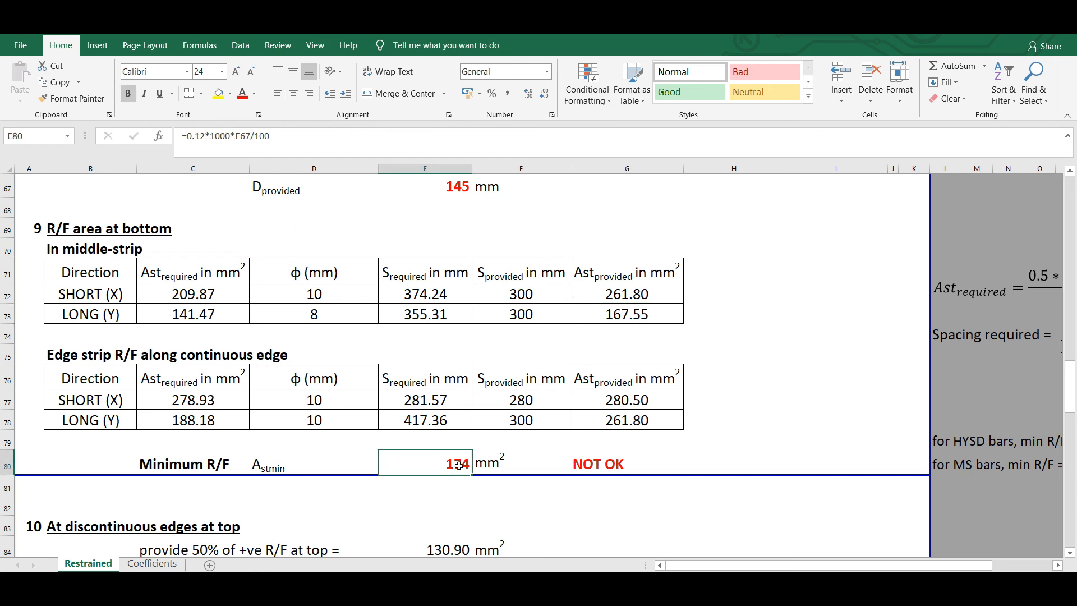
pyautogui.click(351, 320)
pyautogui.write('10')
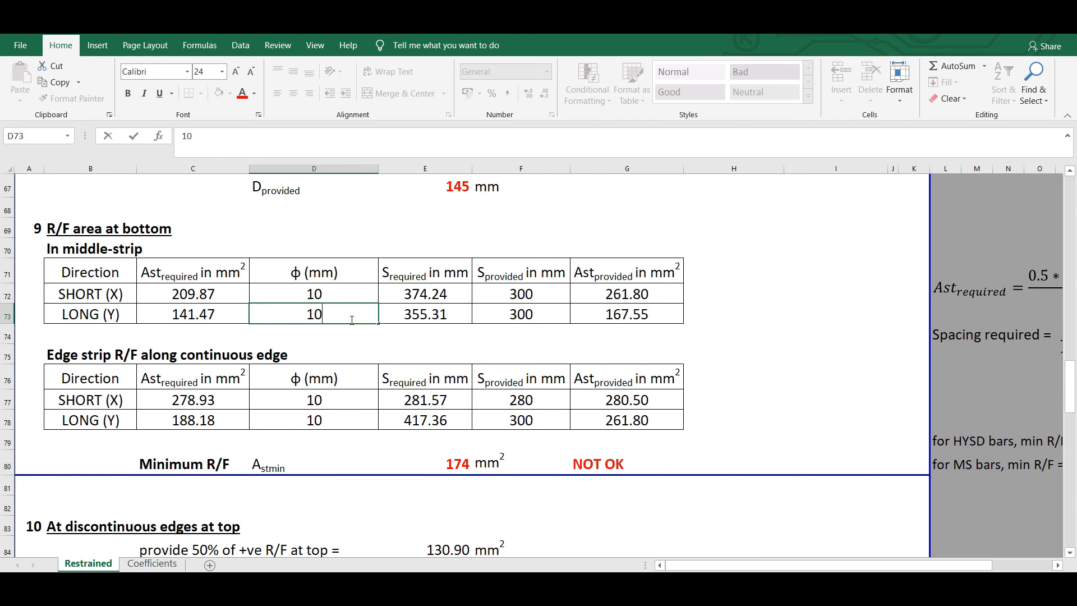
pyautogui.press('Return')
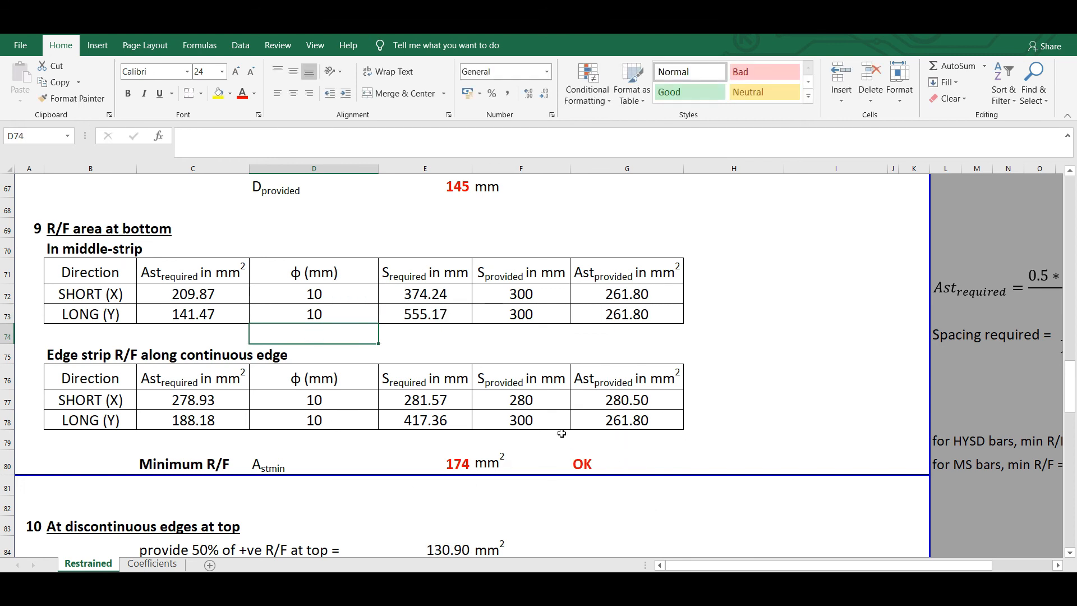
# Review the design summary and the bottom and top reinforcement plans for the revised slab design.
pyautogui.scroll(-1, 195, 385)
pyautogui.scroll(-1, 99, 441)
pyautogui.scroll(-7, 339, 349)
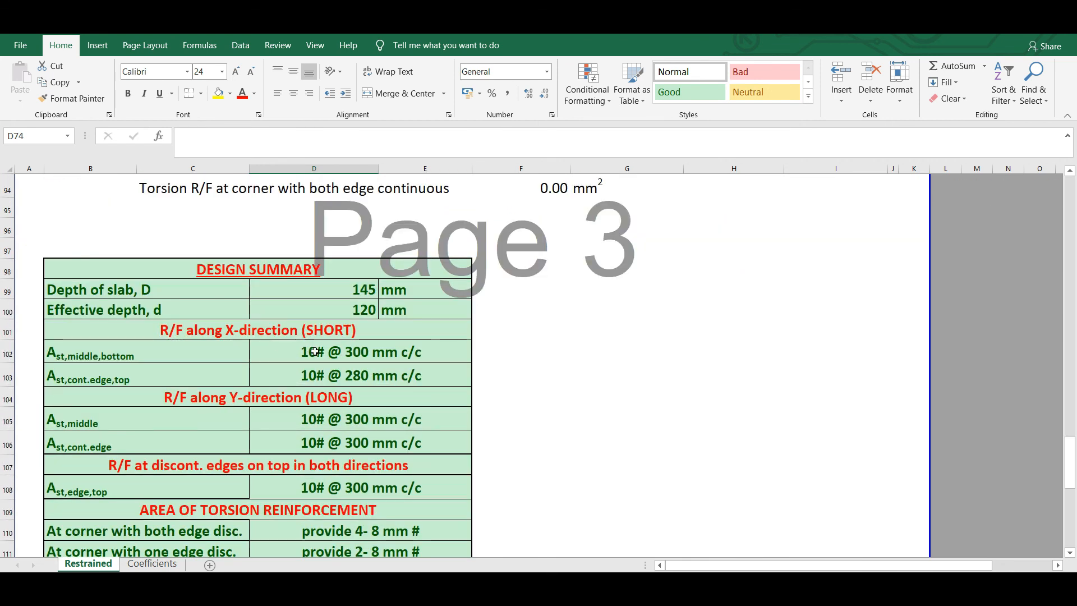
pyautogui.scroll(-1, 269, 361)
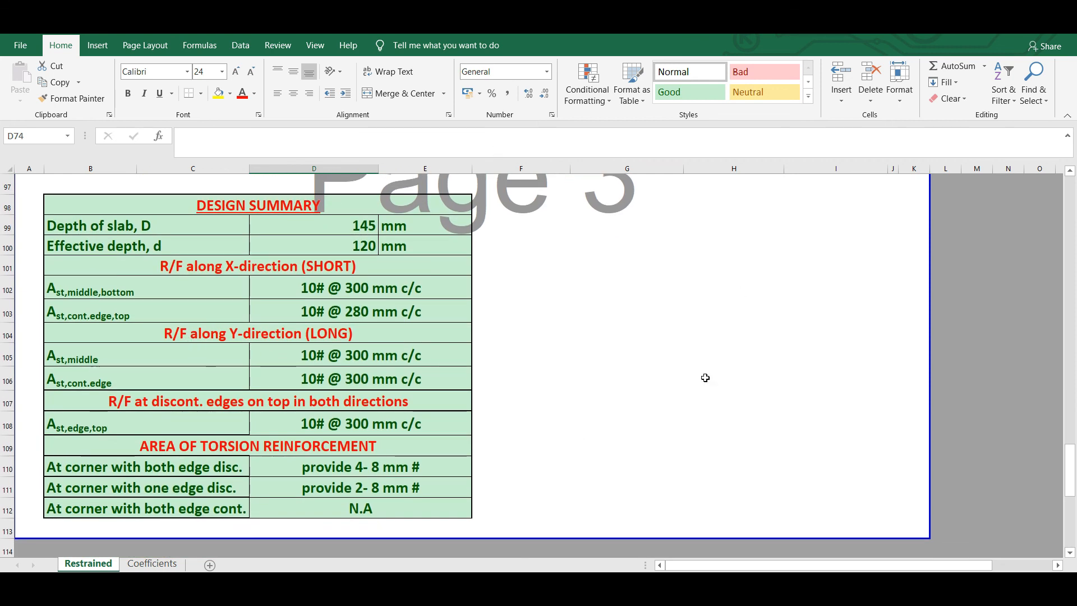
pyautogui.scroll(-3, 317, 324)
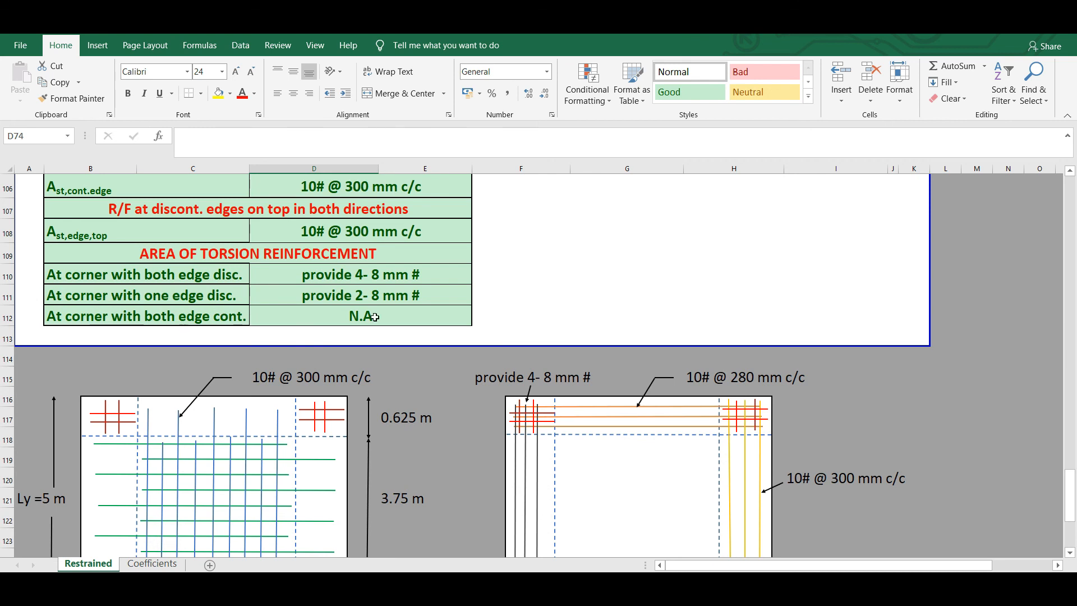
pyautogui.scroll(-2, 374, 317)
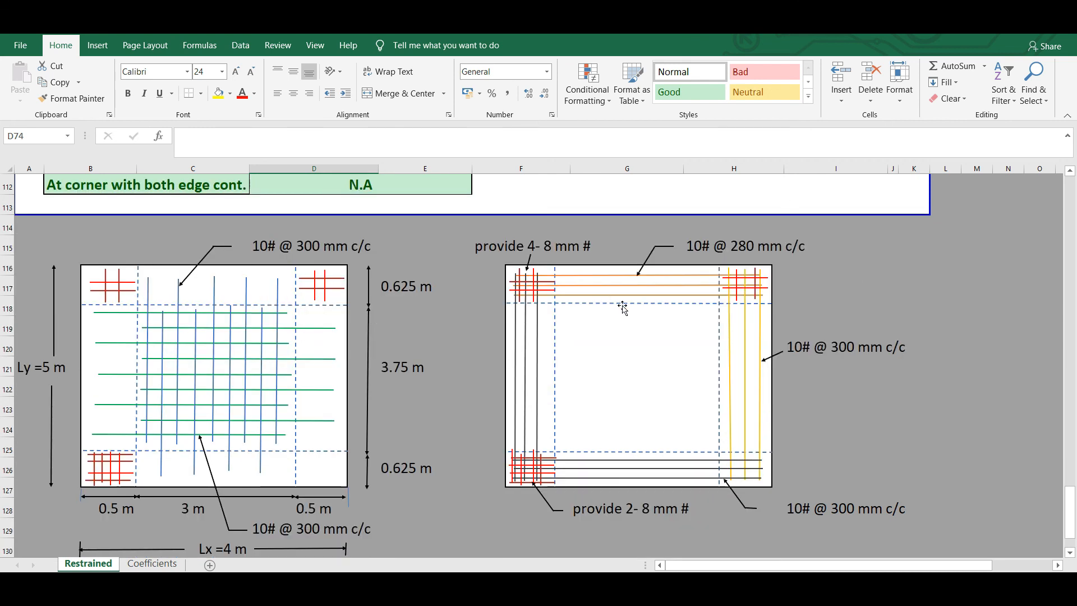
pyautogui.scroll(6, 625, 305)
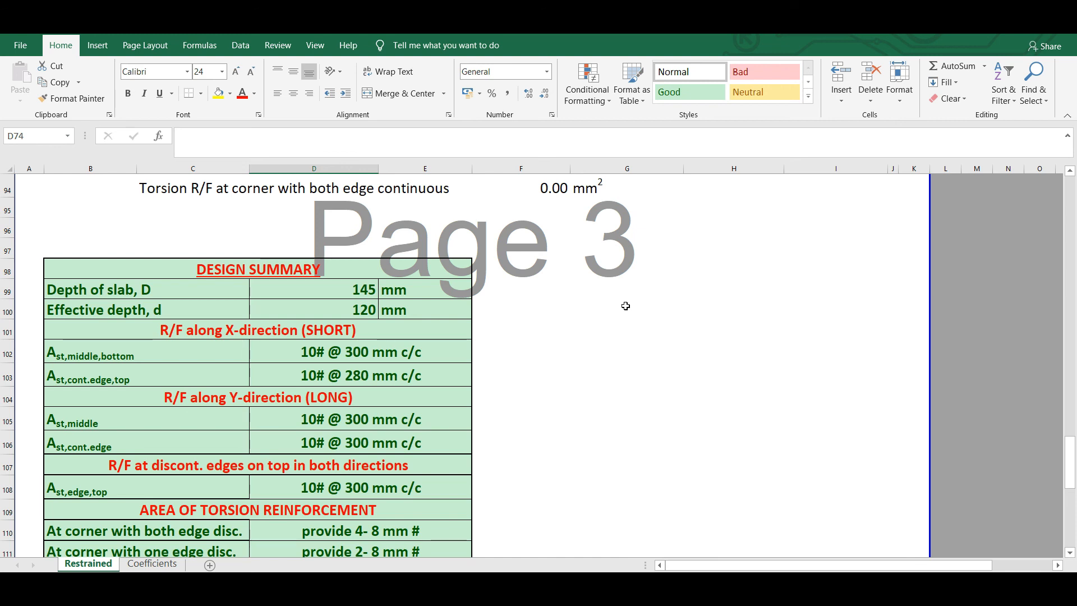
pyautogui.click(718, 282)
pyautogui.click(727, 309)
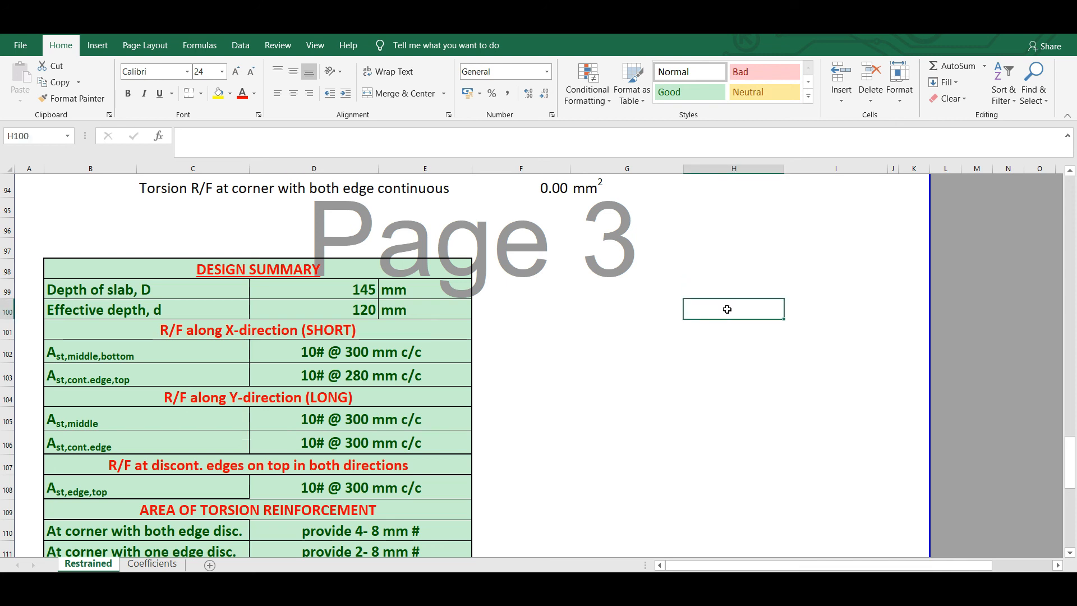
pyautogui.click(727, 335)
pyautogui.click(738, 350)
pyautogui.click(740, 372)
pyautogui.click(737, 395)
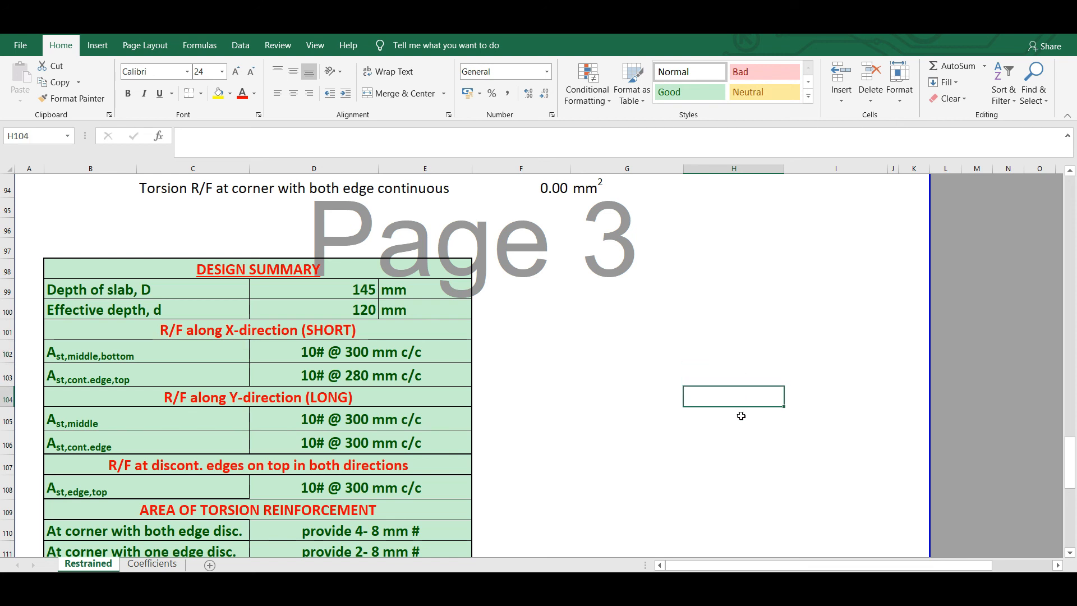